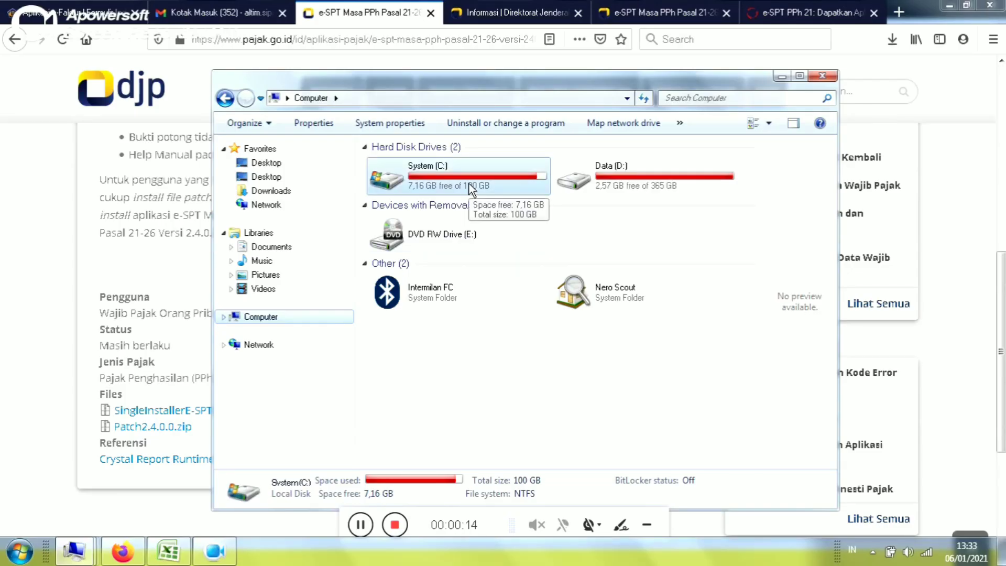
- Browse from System (C:) through Program Files, DJP and e-SPT Masa 21-26 2014 into the db folder
double_click(469, 185)
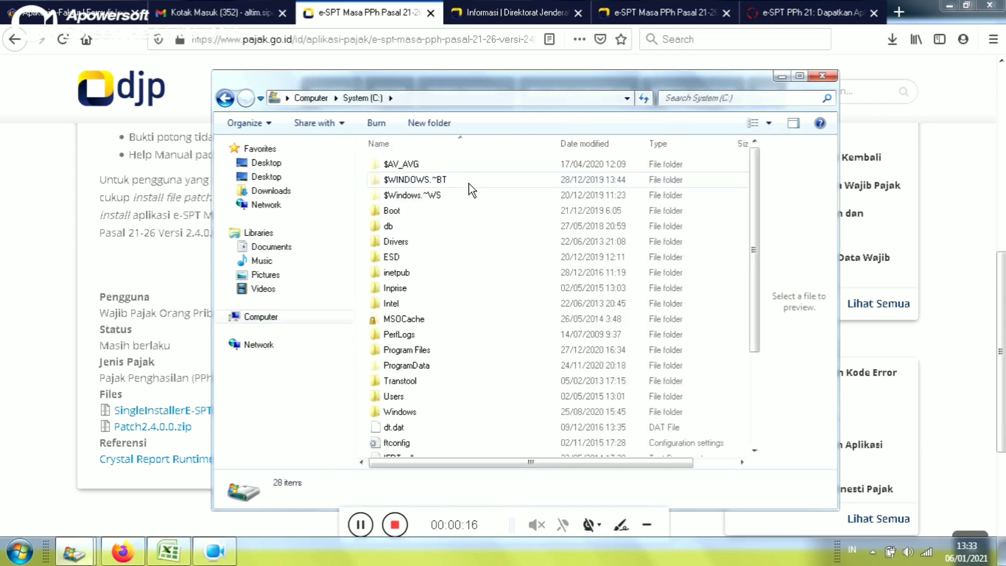
double_click(446, 349)
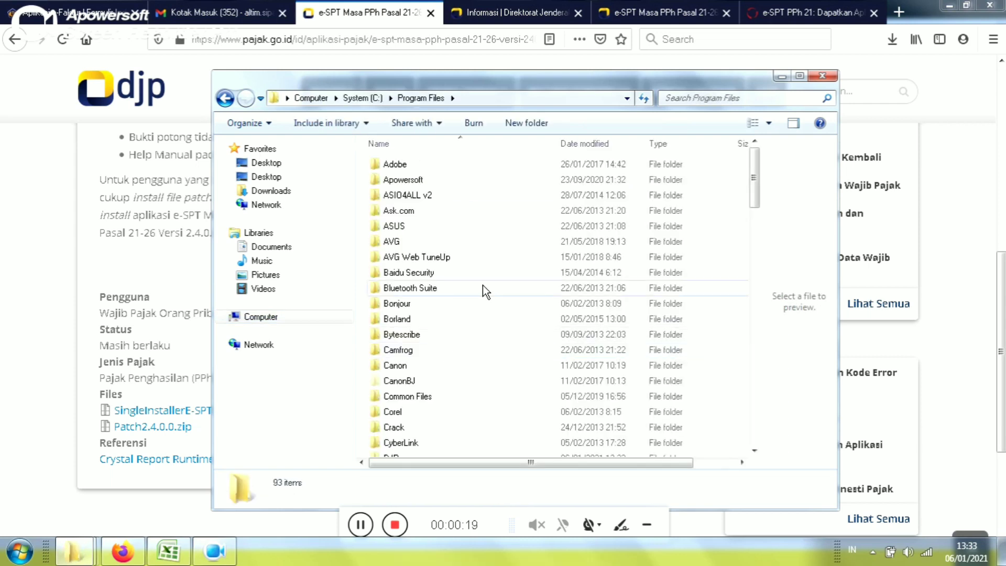
click(428, 411)
text(d)
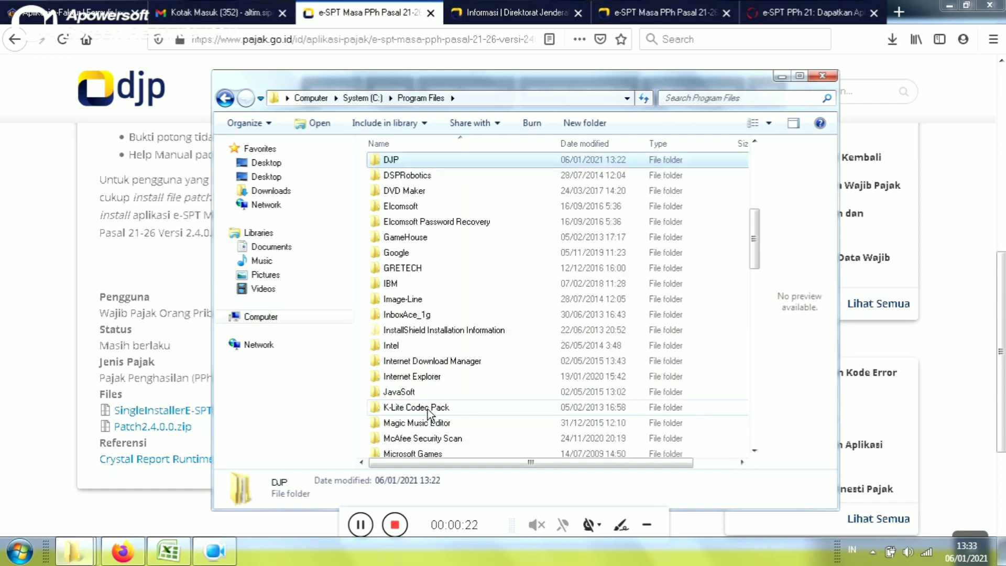
double_click(442, 163)
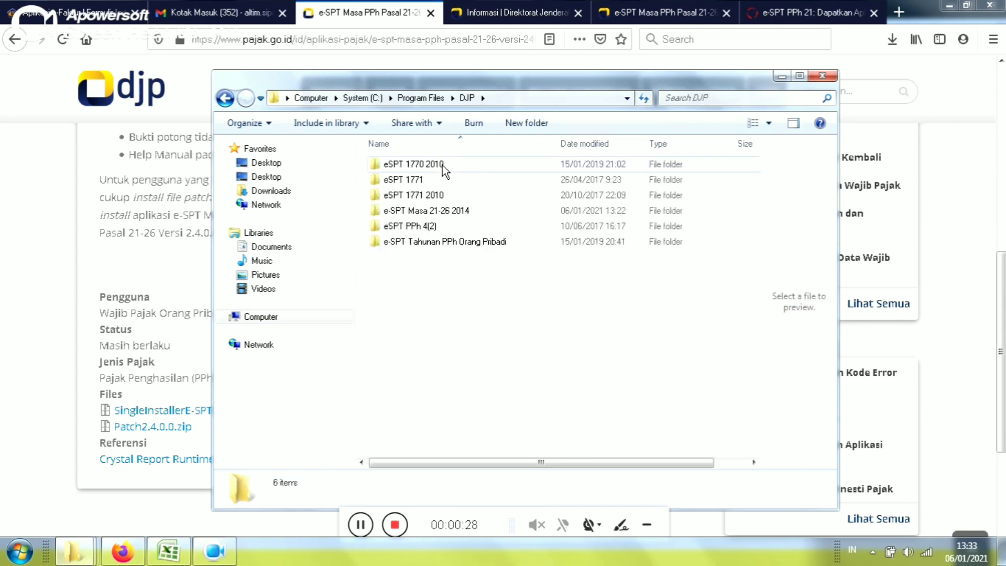
double_click(444, 212)
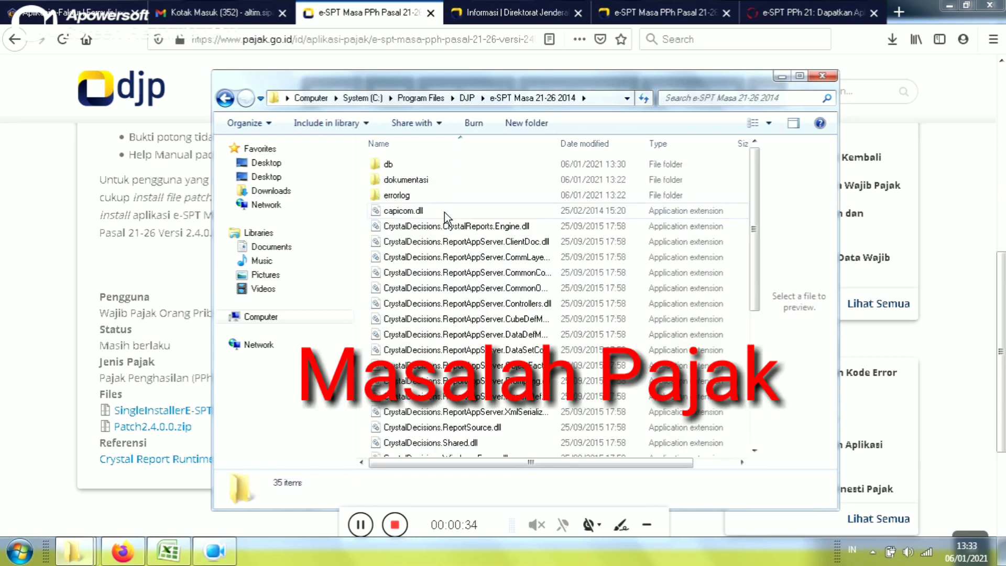
drag(752, 252, 752, 323)
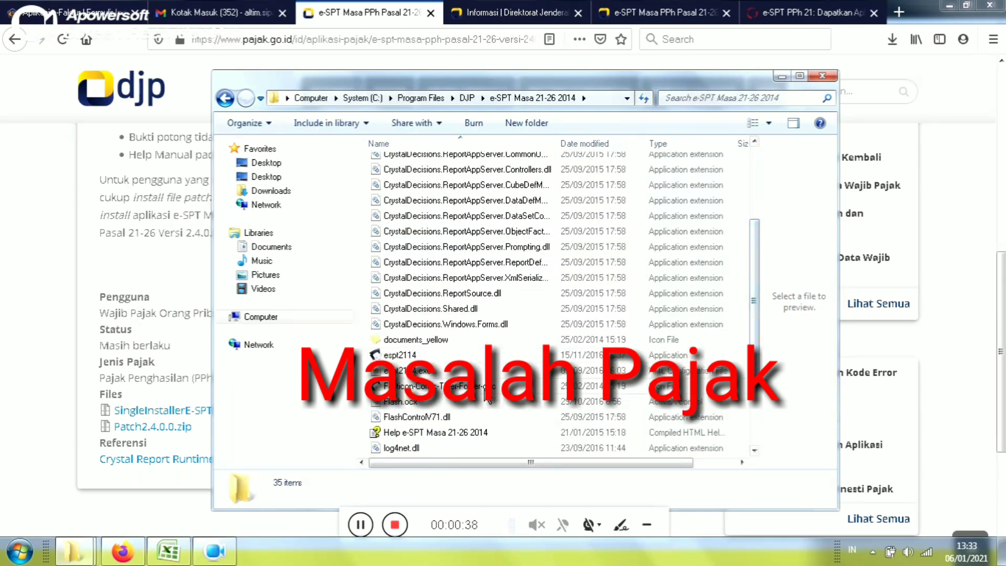
click(427, 356)
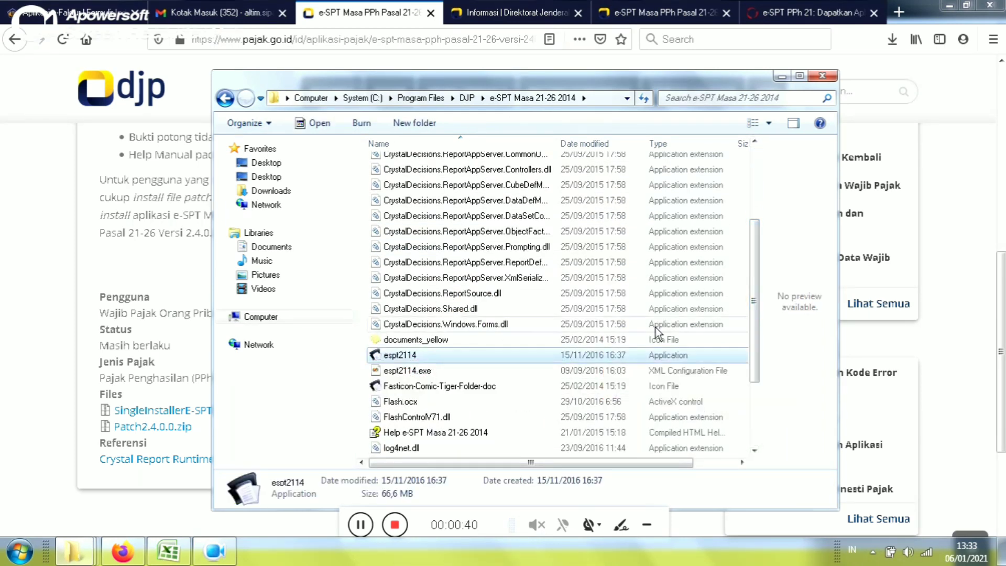
drag(755, 331, 758, 199)
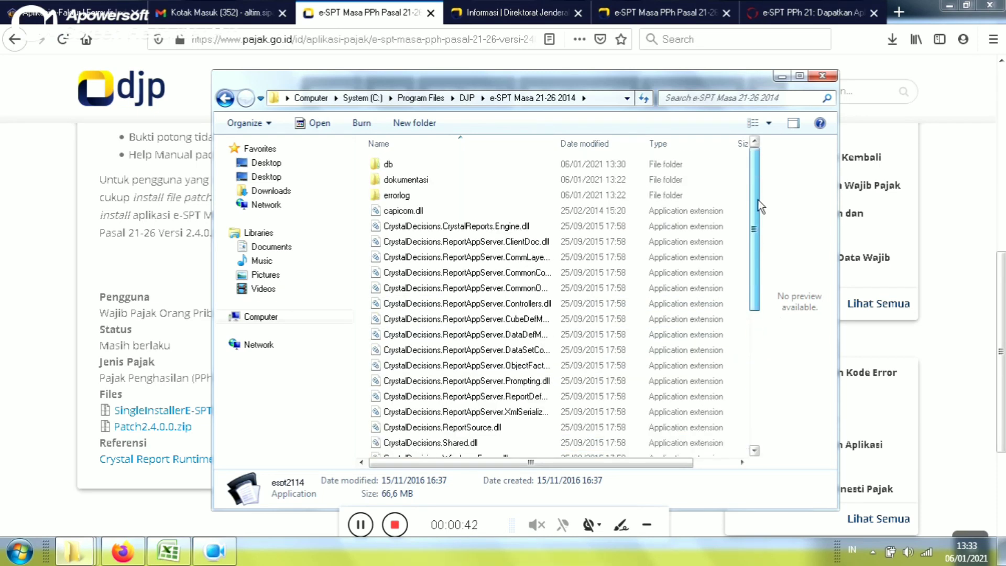
double_click(442, 167)
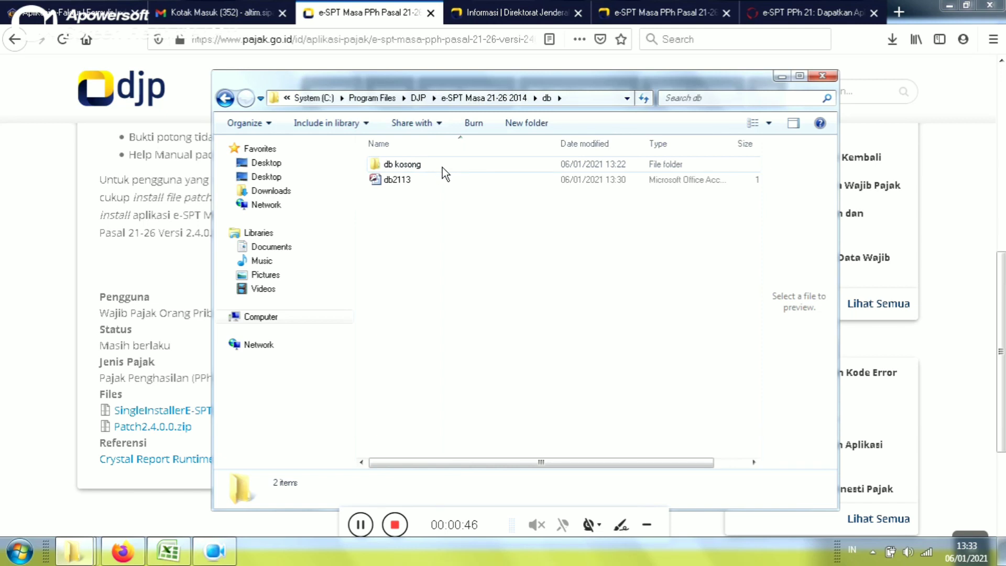
- Rename the first copy of the db2113 database to PT DP
click(440, 180)
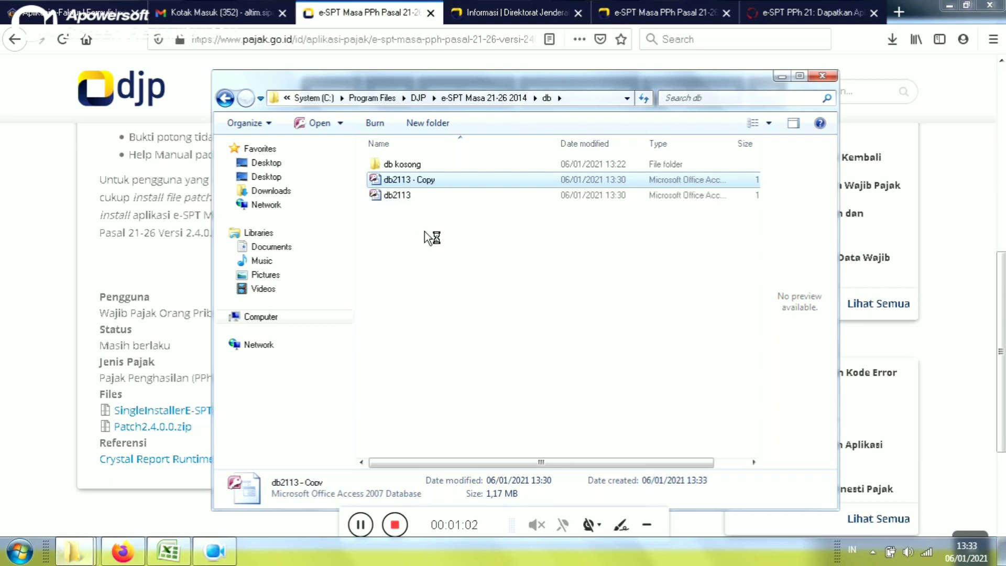
click(446, 178)
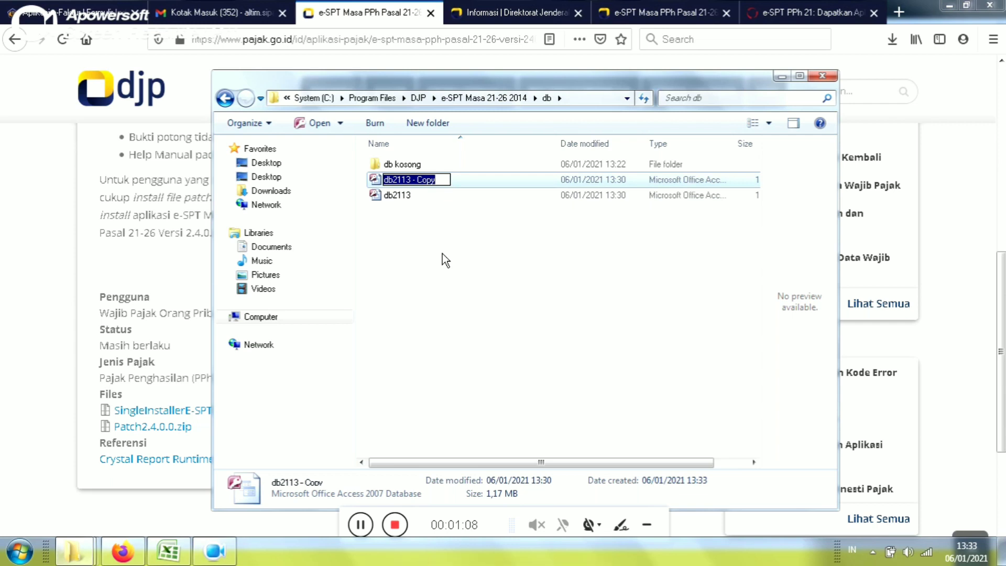
text(P)
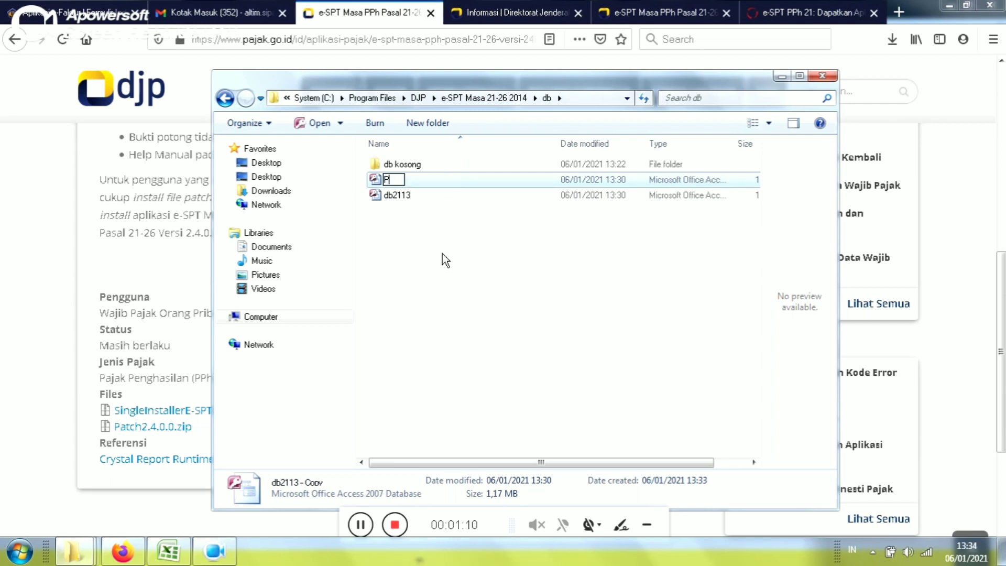
text(T DP)
click(440, 291)
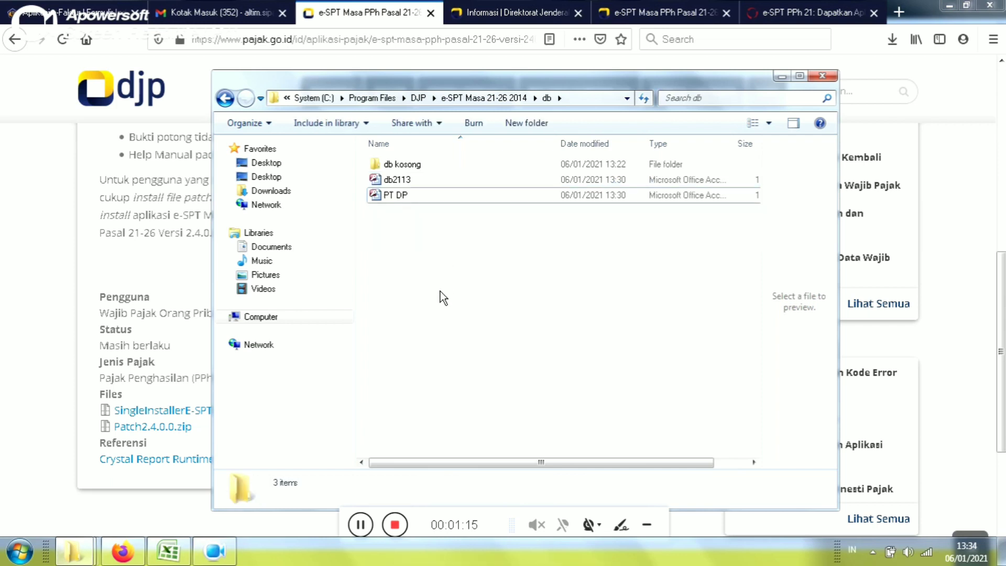
- Duplicate db2113 again and name the new copy PT DPJ
click(432, 181)
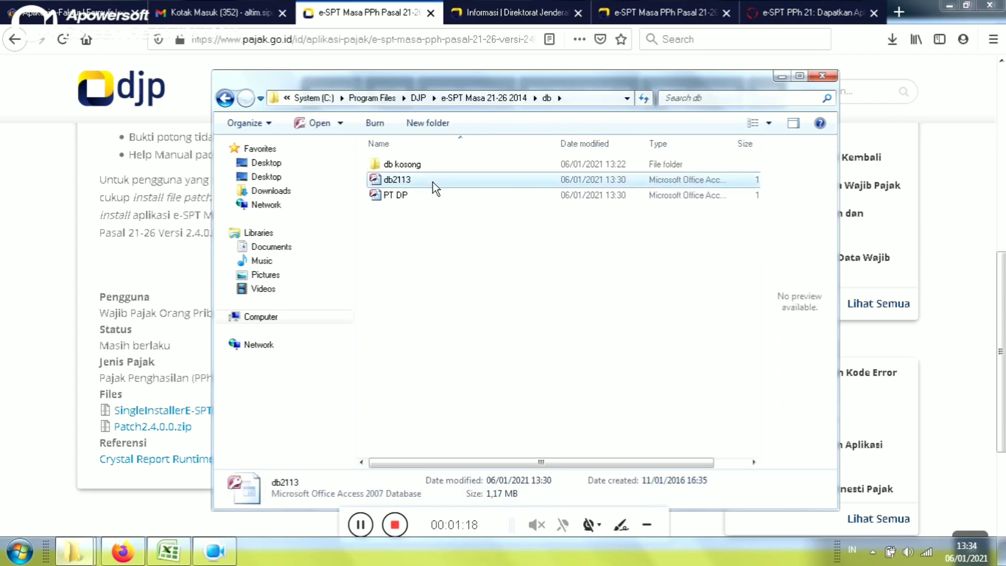
key(ctrl+c)
click(412, 240)
key(ctrl+v)
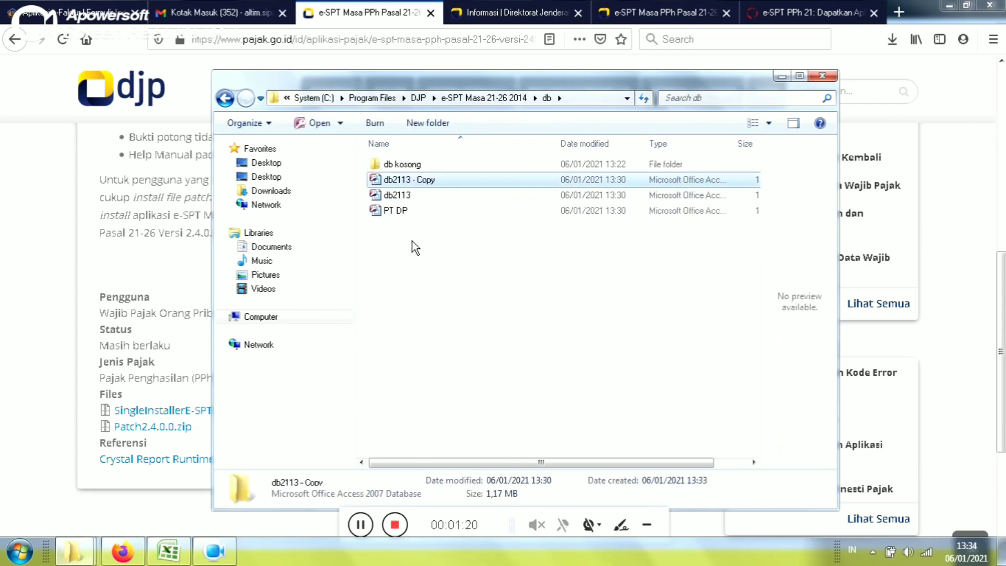
key(F2)
text(PT )
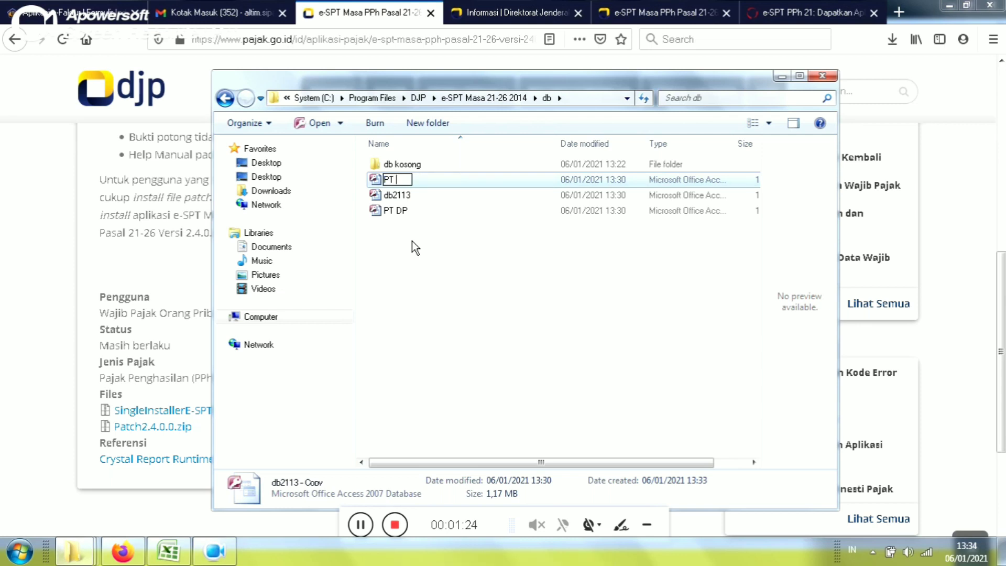
text(DPJ)
click(410, 267)
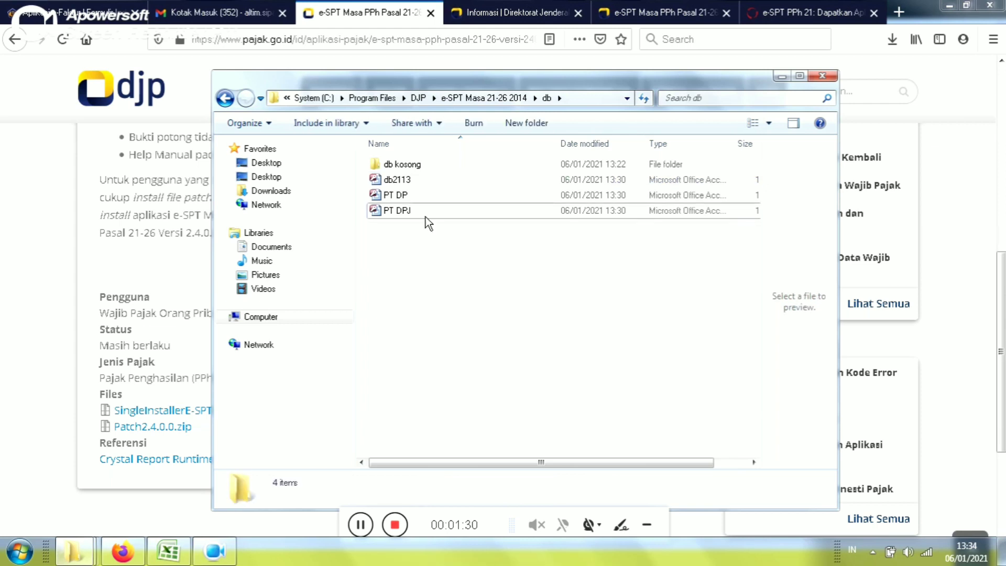
- Make a third db2113 copy named PT A, then return to the e-SPT Masa 21-26 2014 folder
click(439, 178)
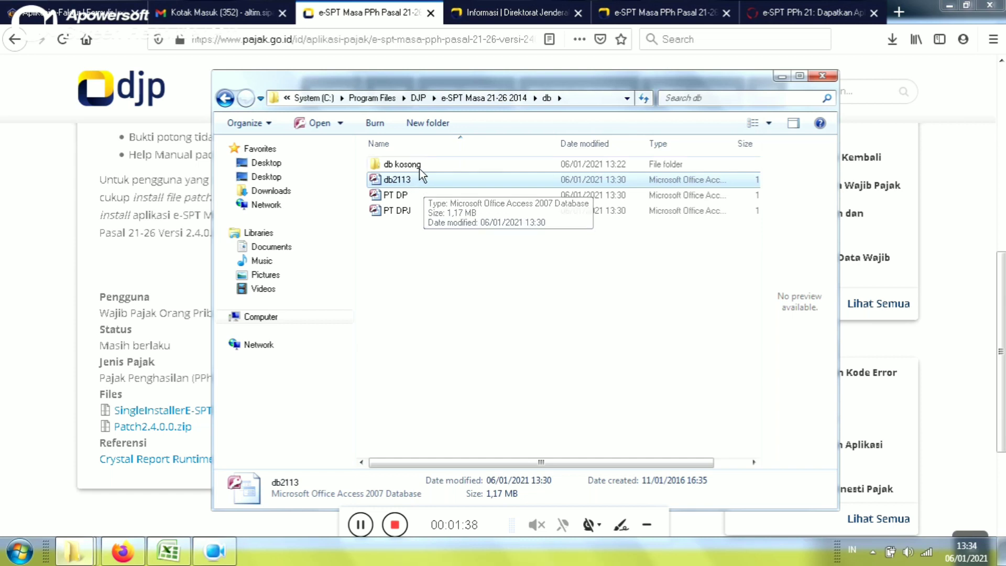
click(419, 168)
double_click(419, 169)
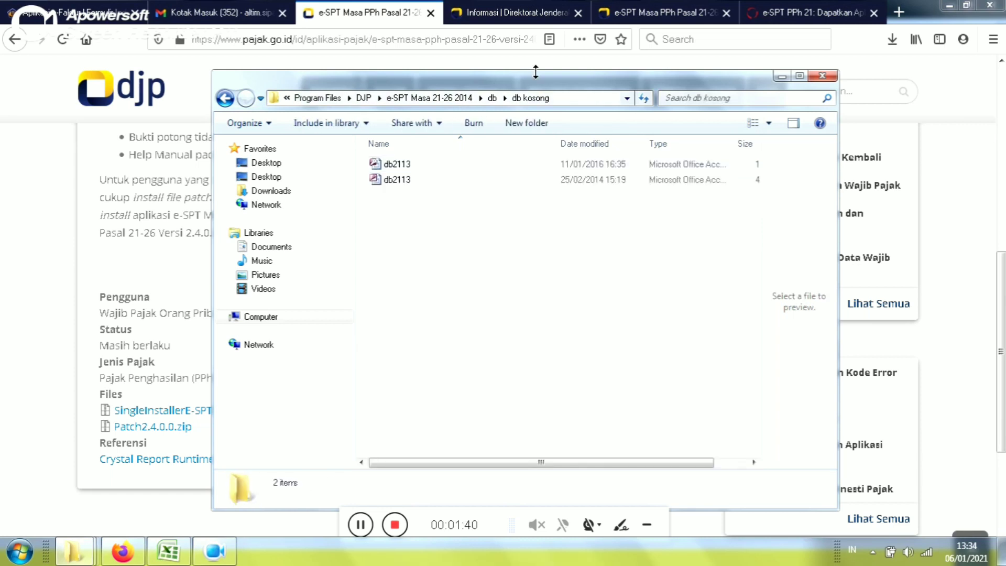
click(492, 98)
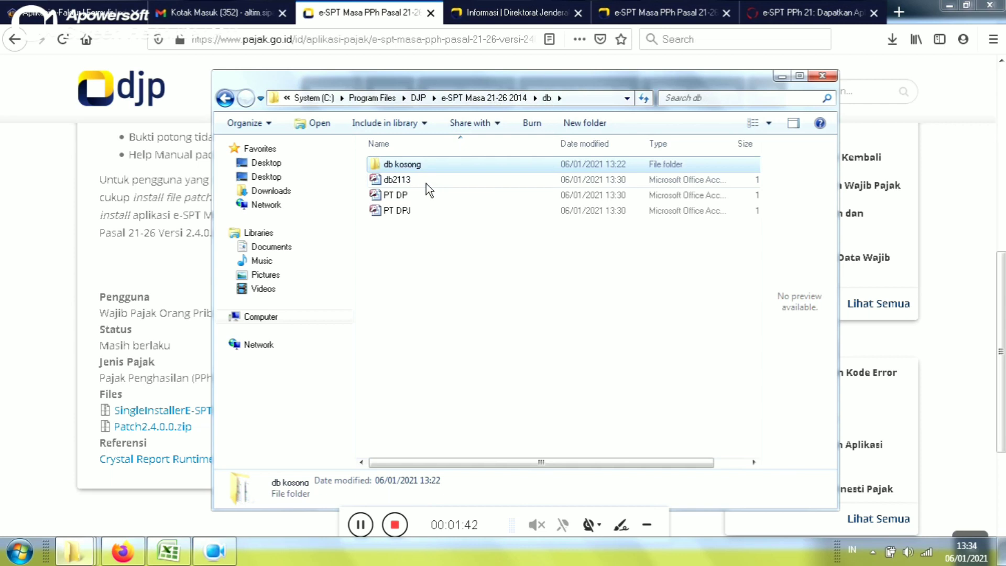
click(426, 184)
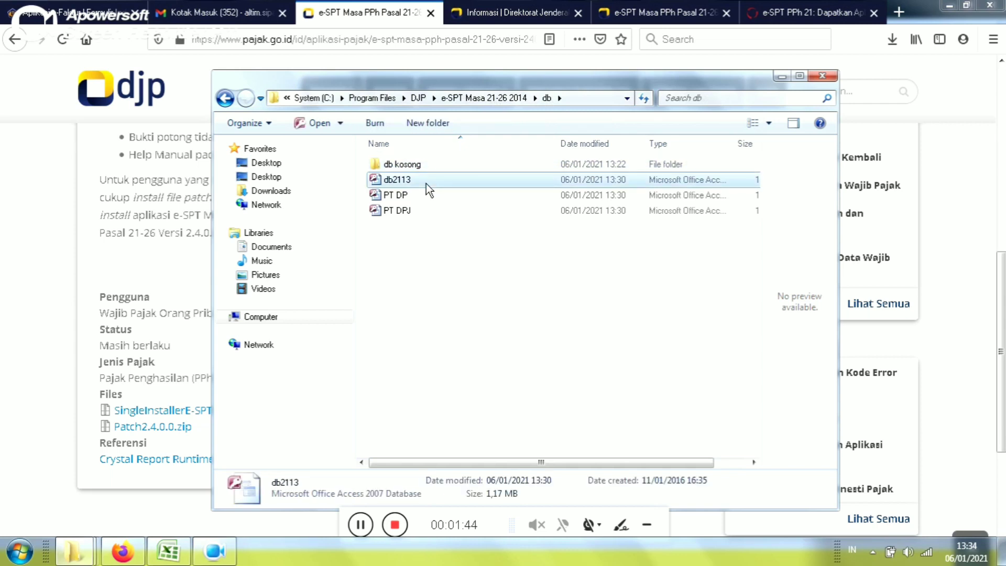
key(ctrl+c)
key(ctrl+v)
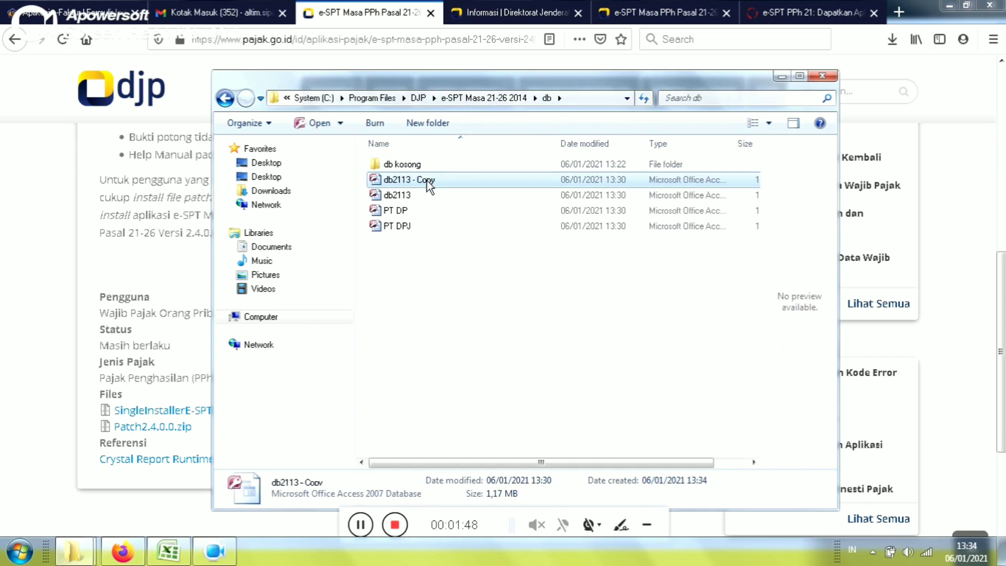
key(F2)
text(PT A)
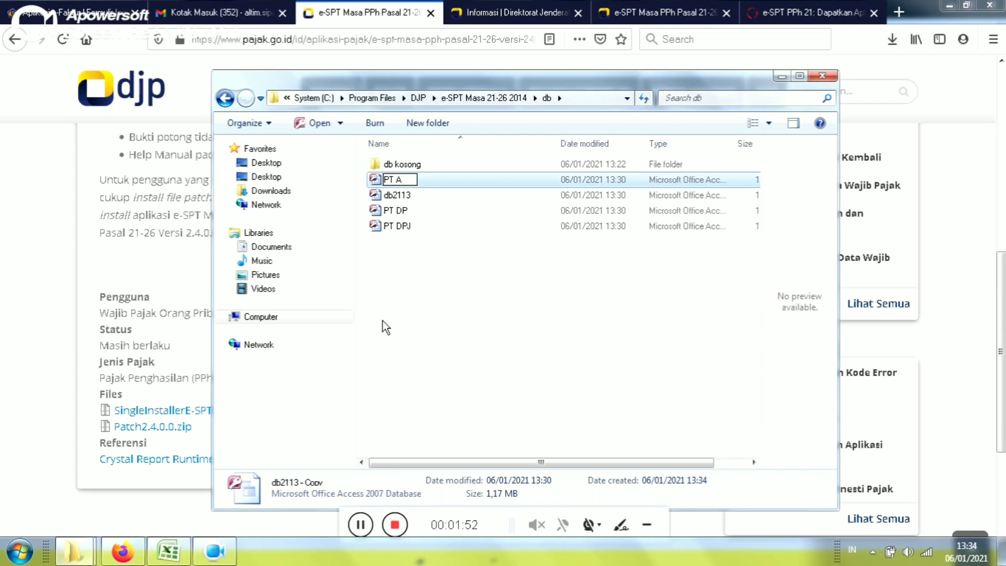
click(383, 320)
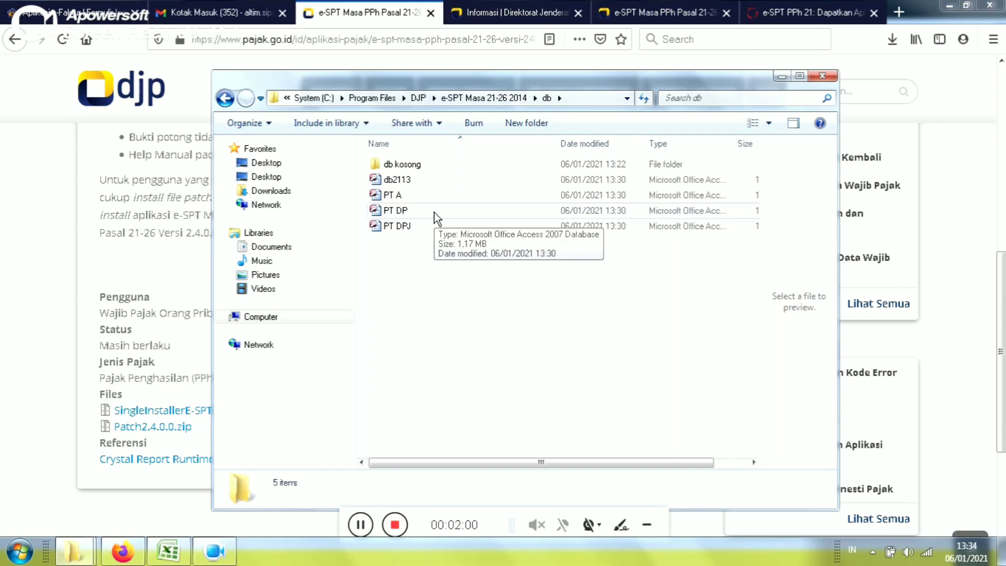
click(463, 99)
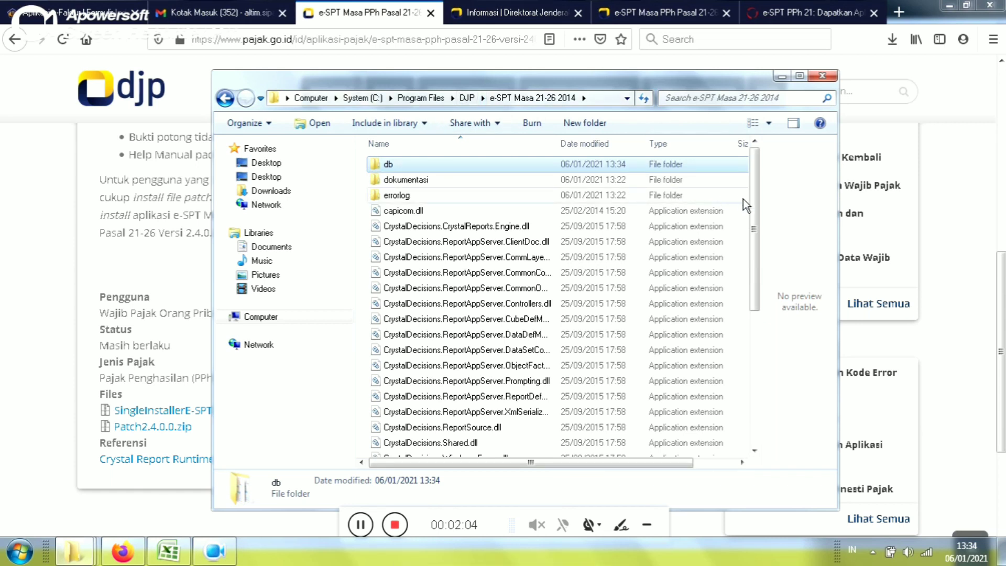
- Launch espt2114 and connect to the PT DP.accdb company database with Pilih DB
drag(752, 210, 753, 283)
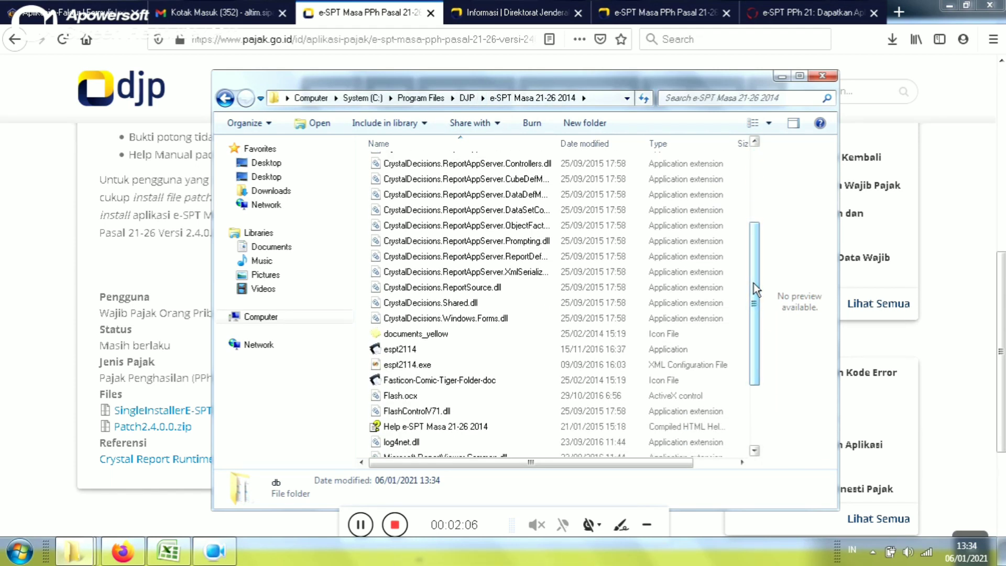
click(413, 353)
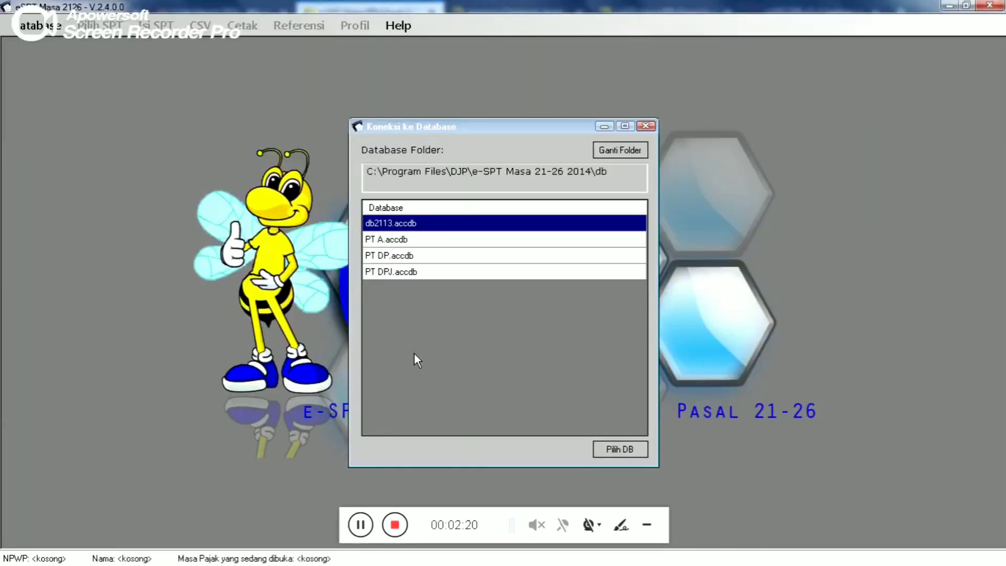
click(412, 238)
click(409, 253)
click(409, 273)
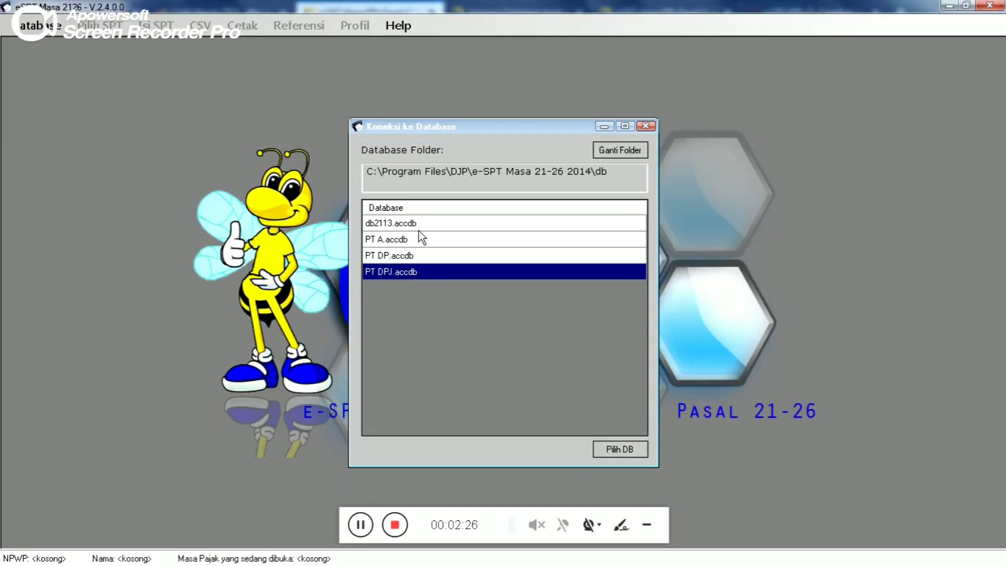
click(419, 255)
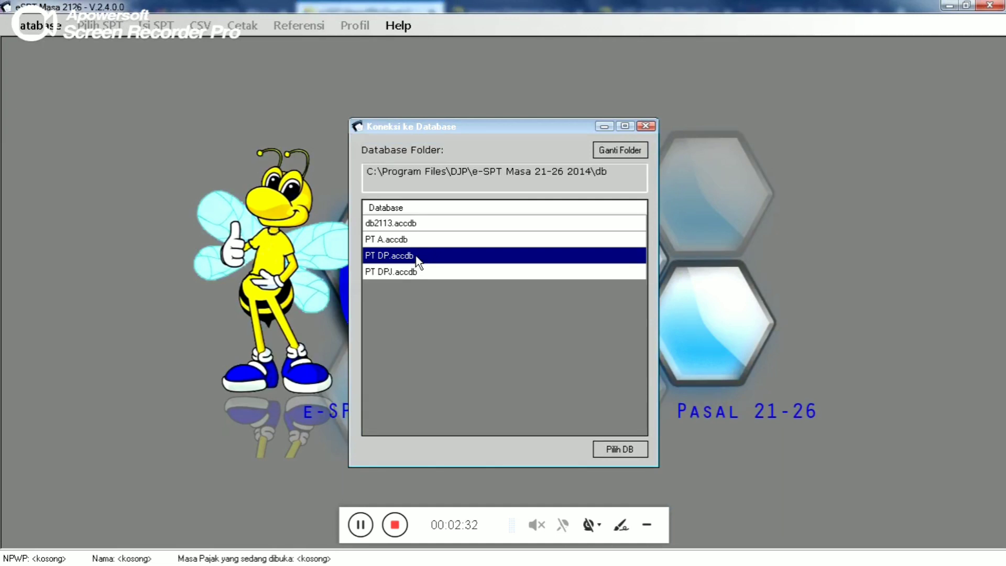
click(618, 448)
- Log in with the prefilled username and the database password
click(556, 282)
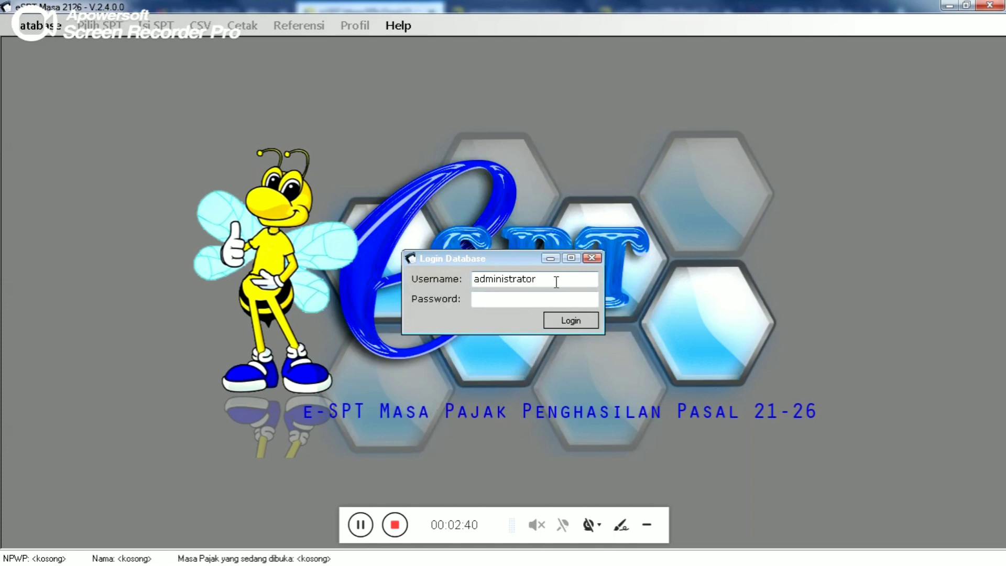
click(528, 298)
text(123)
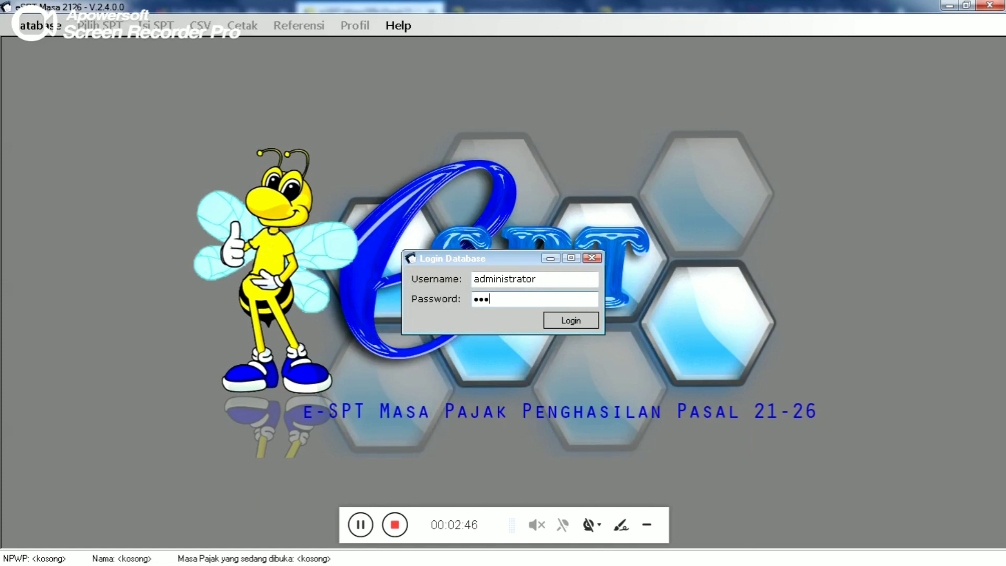
click(576, 321)
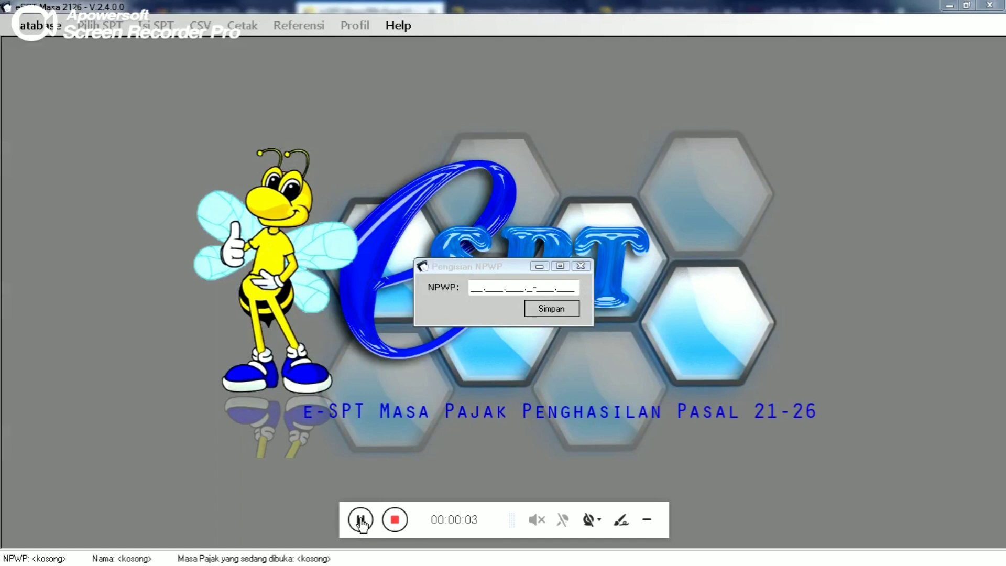
- Enter the company's NPWP in Pengisian NPWP, save it and confirm
click(473, 289)
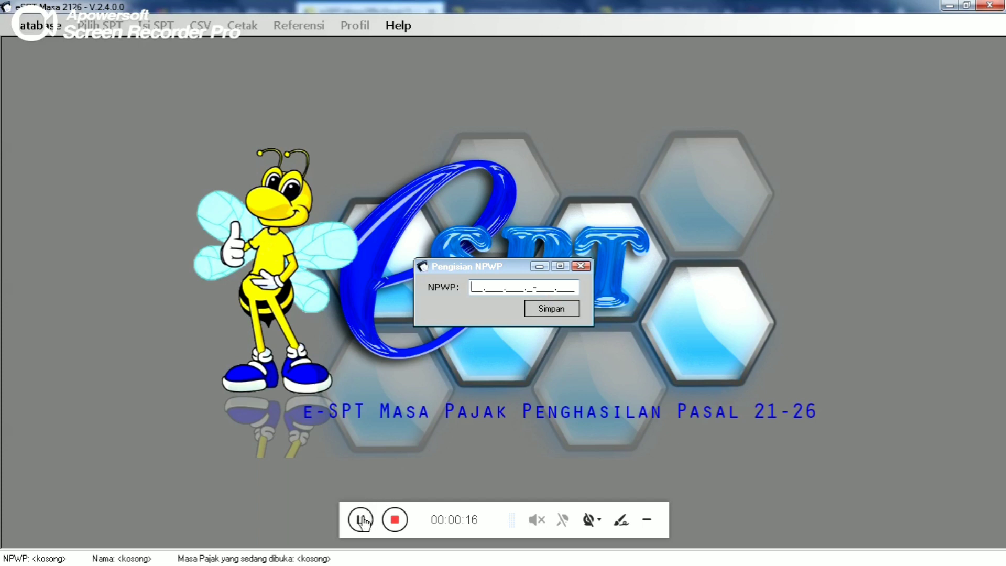
text(01)
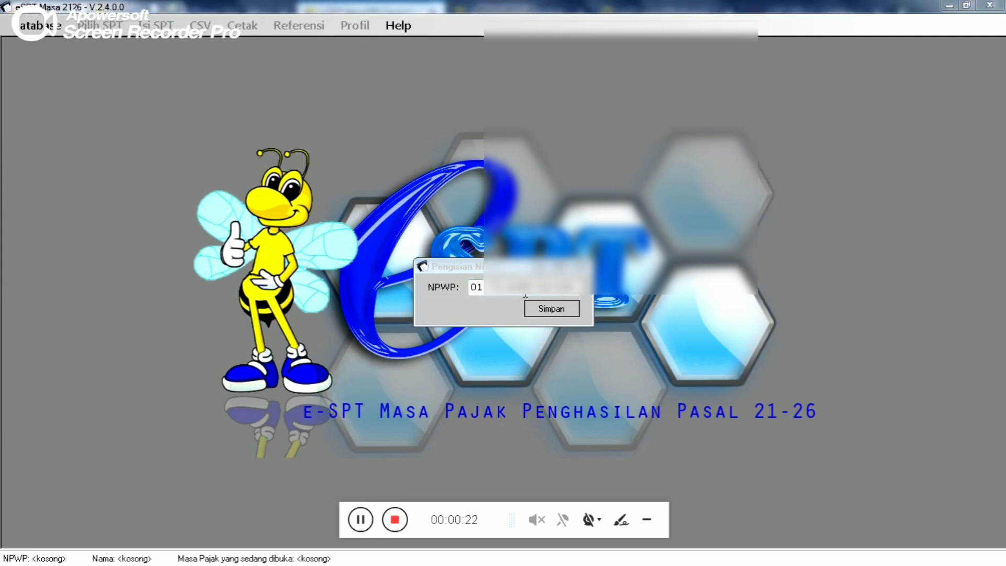
click(548, 309)
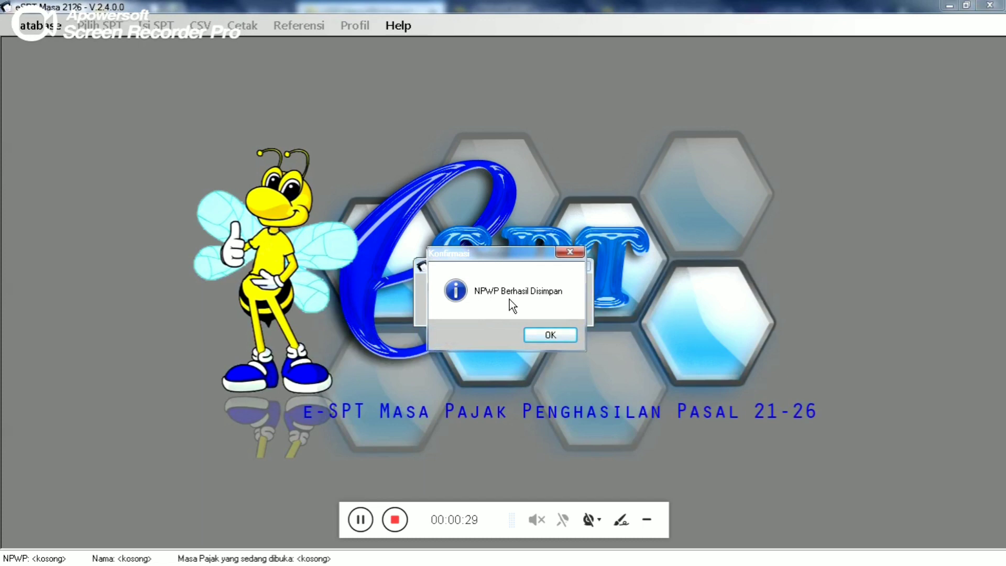
click(553, 327)
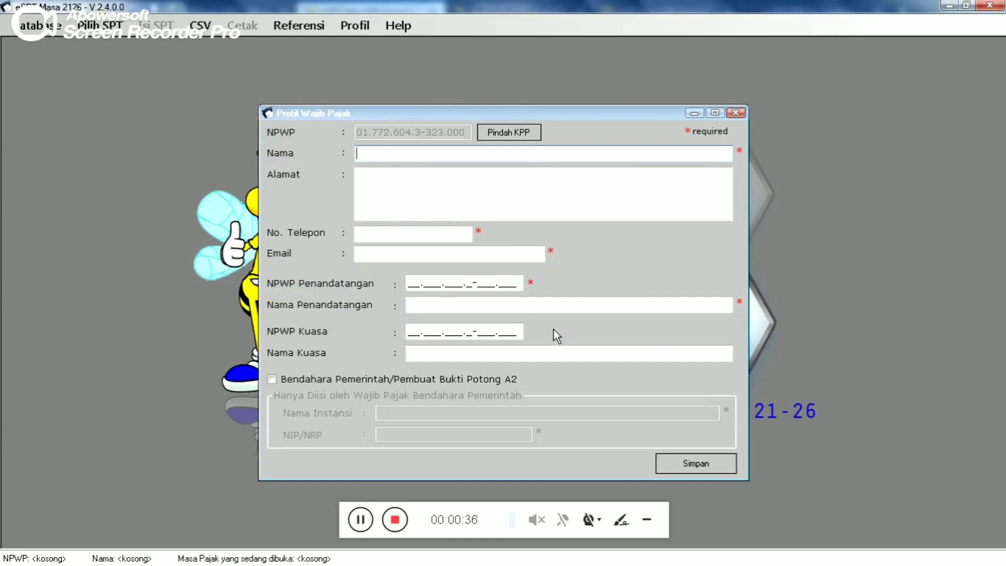
- Enter the taxpayer name with a CV prefix and the company's address
click(403, 176)
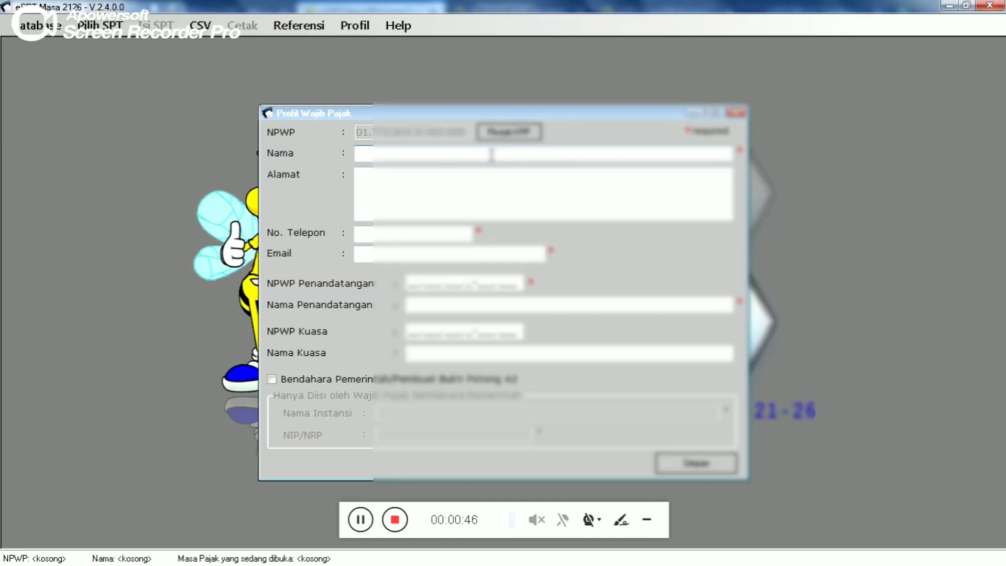
text(PT )
text(De)
text(i Pu)
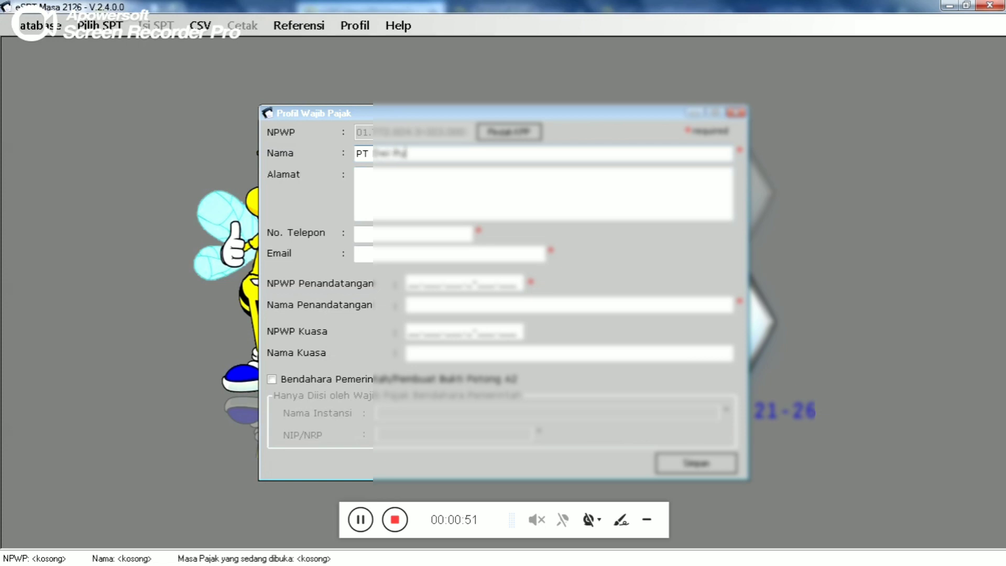
text(spak)
click(397, 192)
key(BackSpace)
key(BackSpace)
text(CV)
click(368, 179)
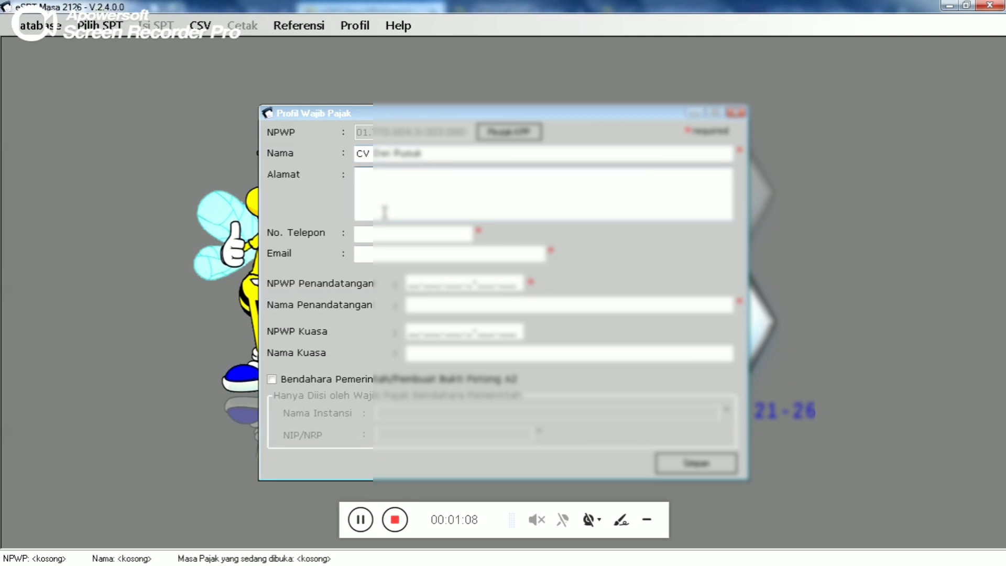
text(Kedaton - Bandar)
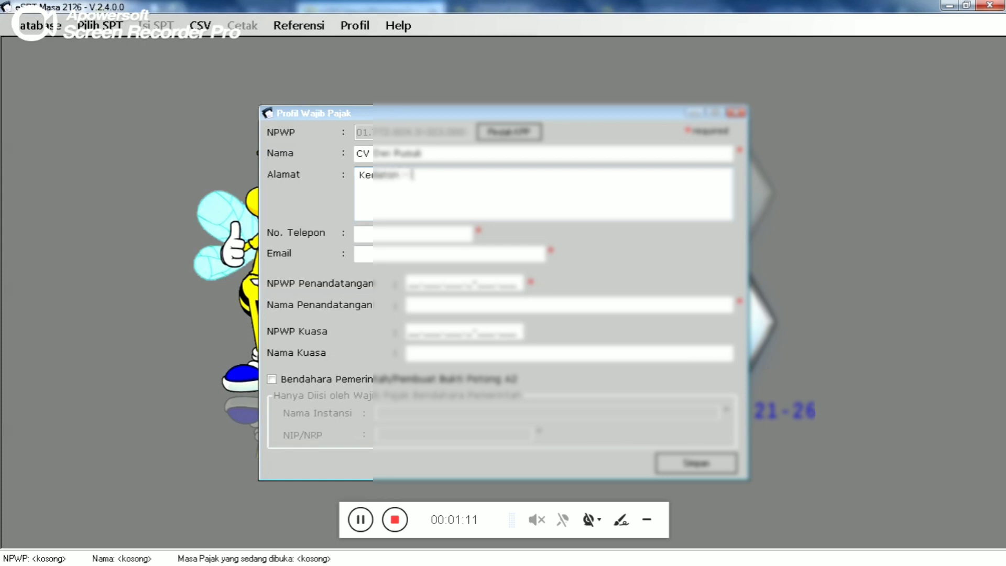
text(lampungg)
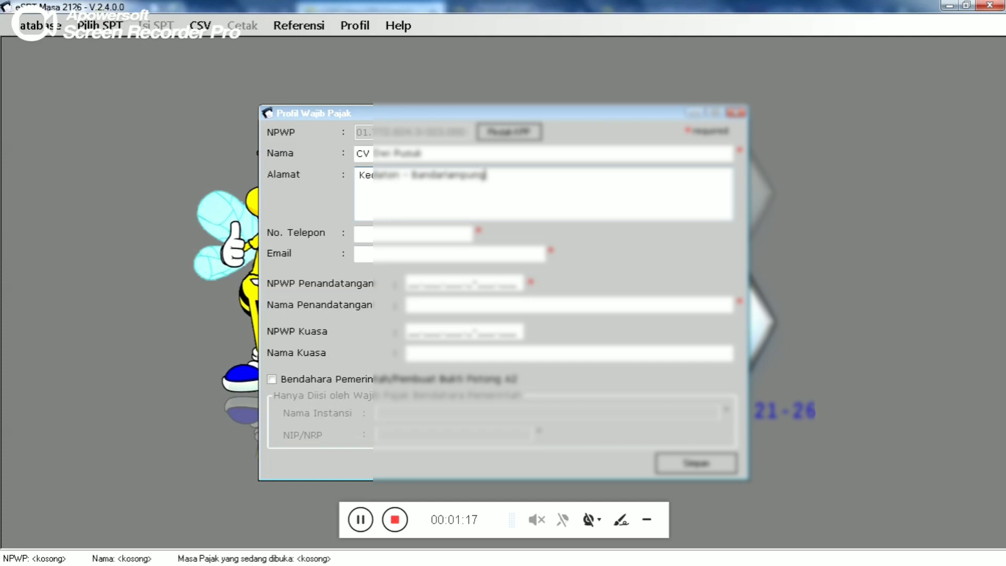
- Fill in phone, e-mail, signatory's NPWP and name, leaving Bendahara unchecked
click(406, 234)
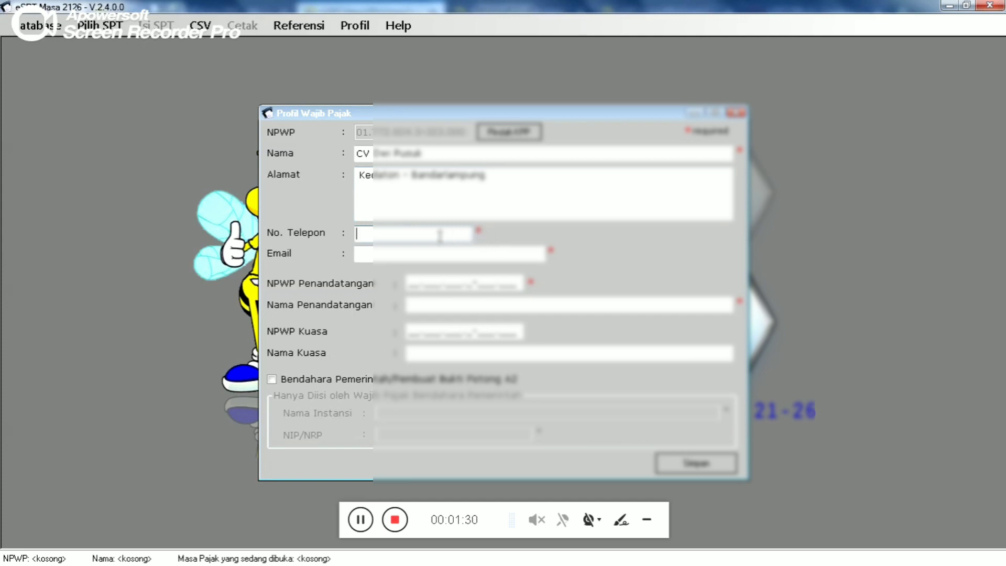
click(436, 251)
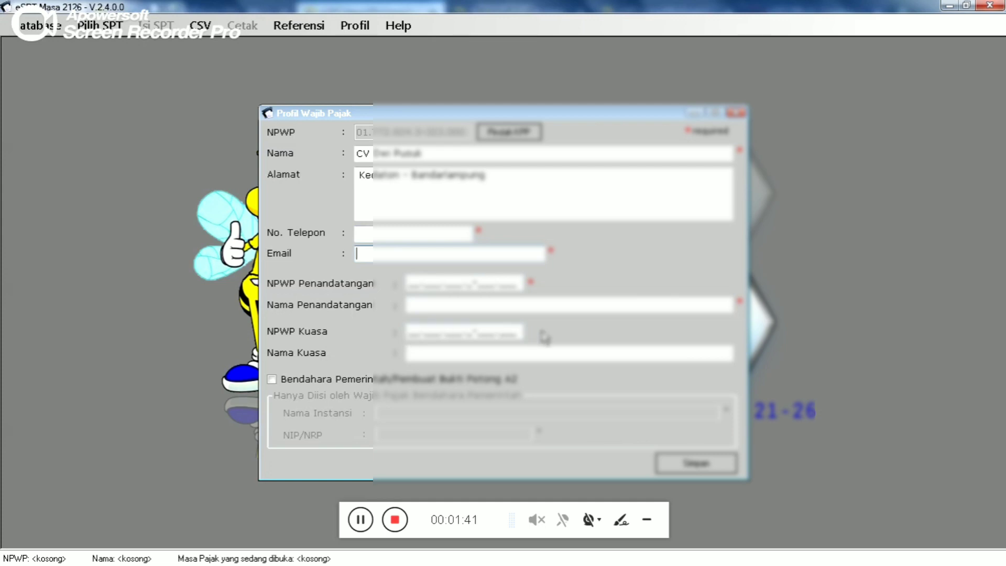
click(444, 356)
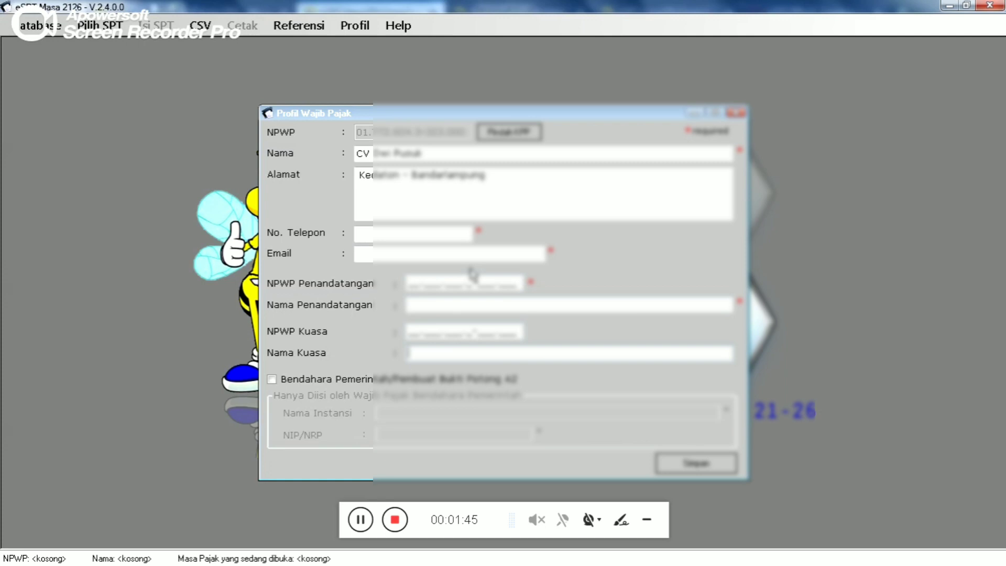
click(400, 233)
click(401, 252)
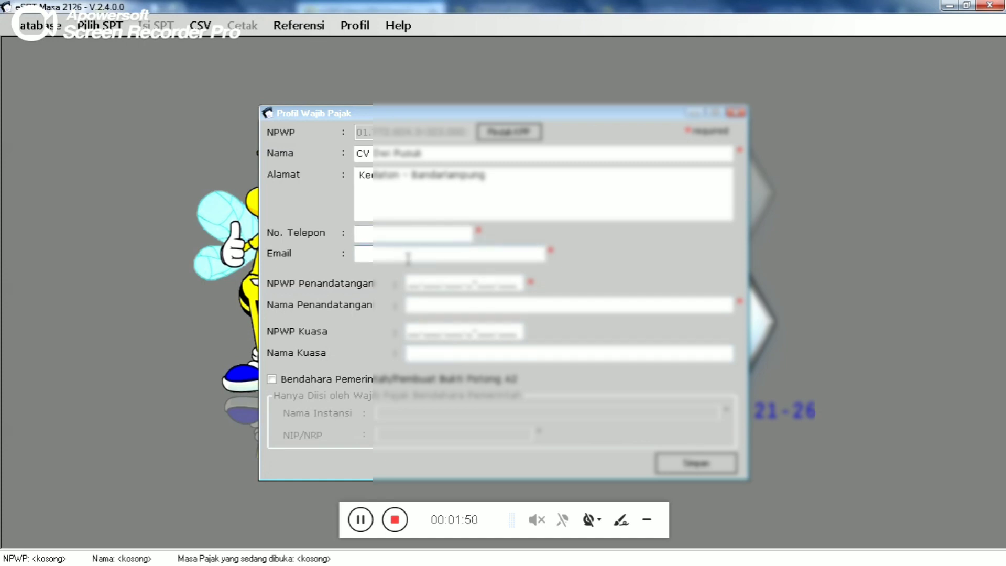
click(414, 280)
click(416, 305)
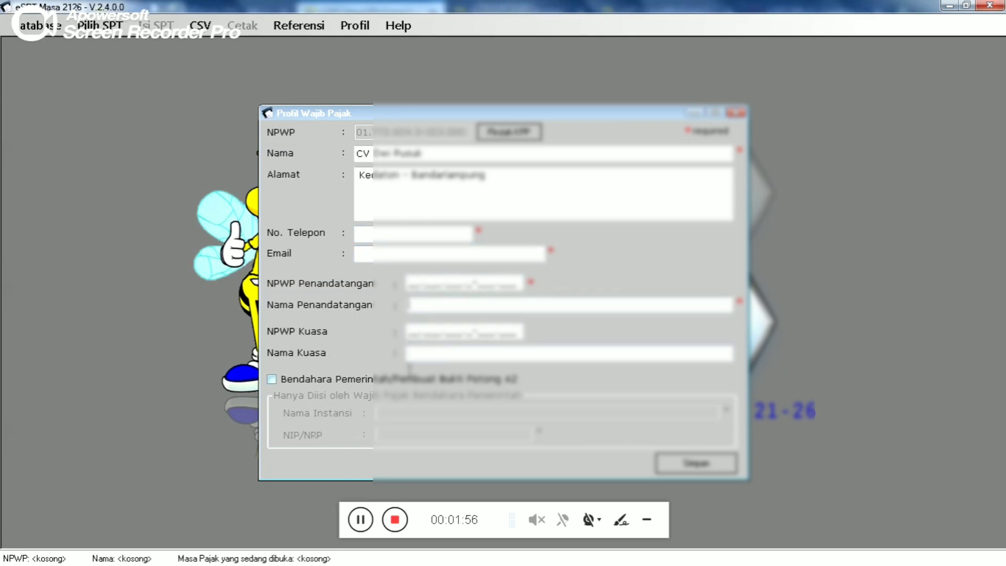
click(362, 521)
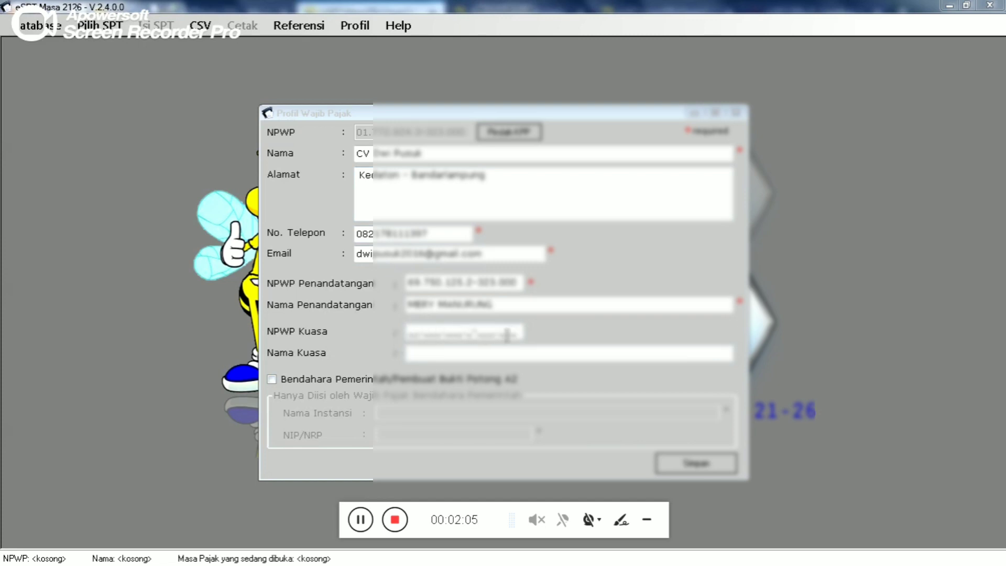
click(426, 357)
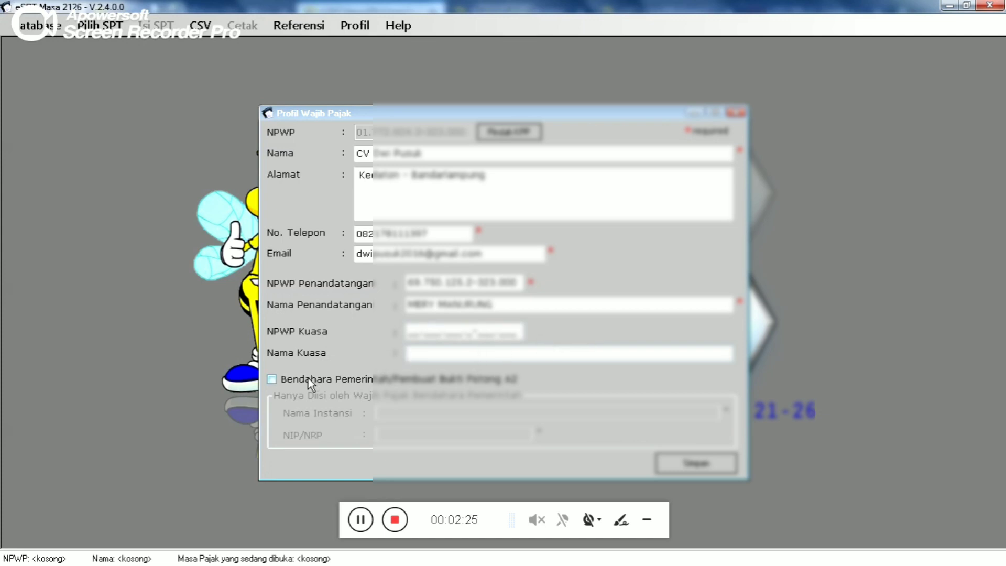
click(272, 382)
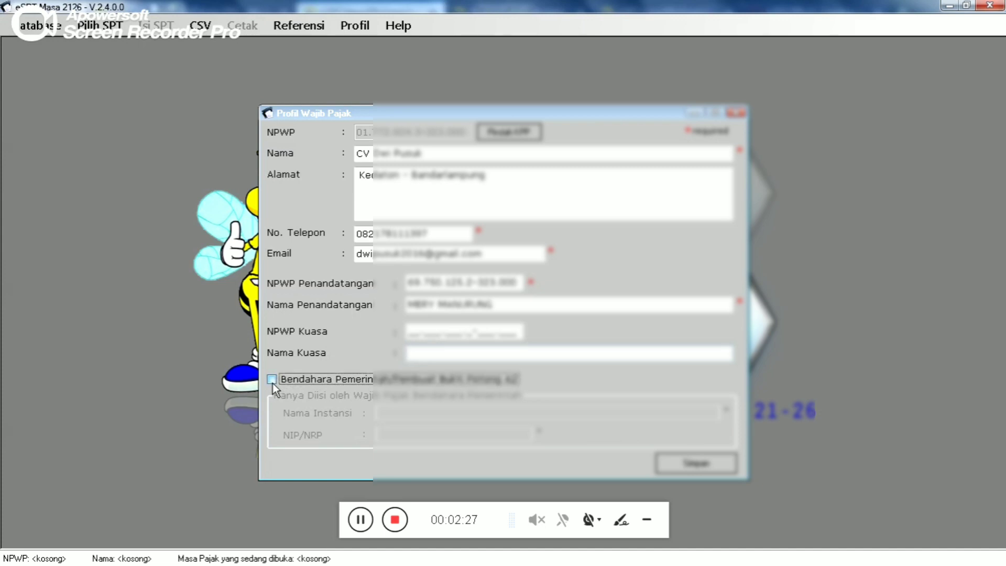
click(272, 380)
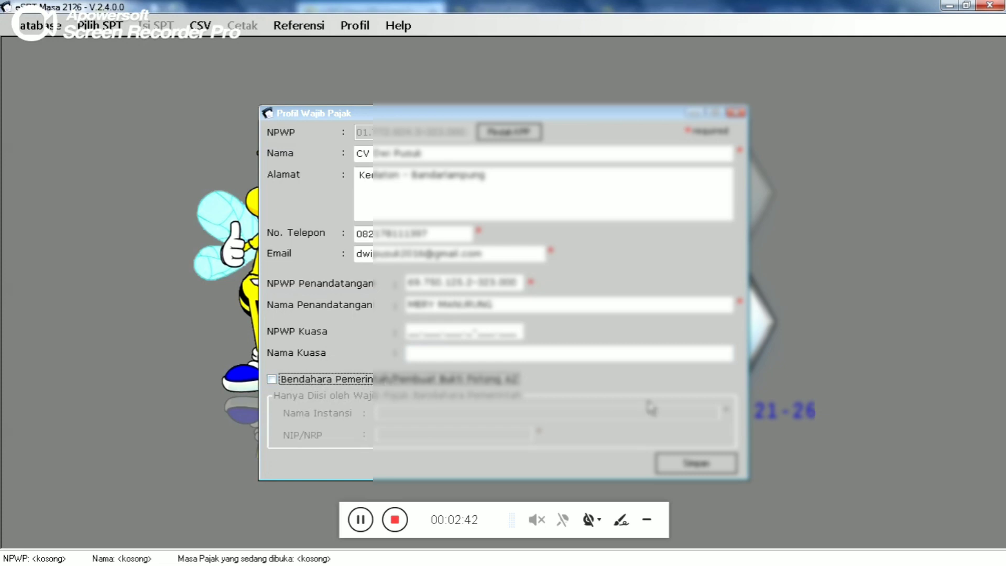
- Save the Profil Wajib Pajak and dismiss the confirmation message
click(690, 468)
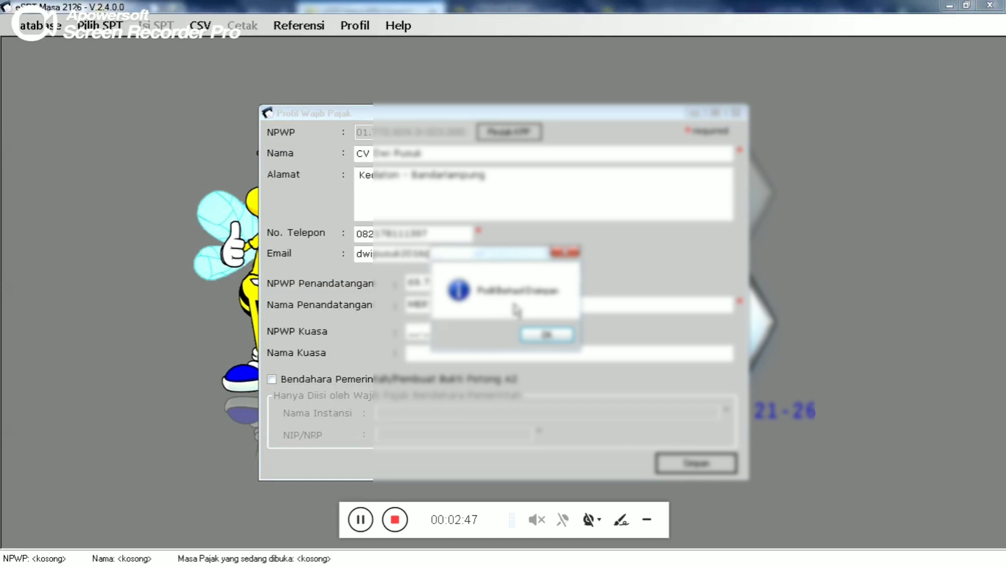
click(545, 336)
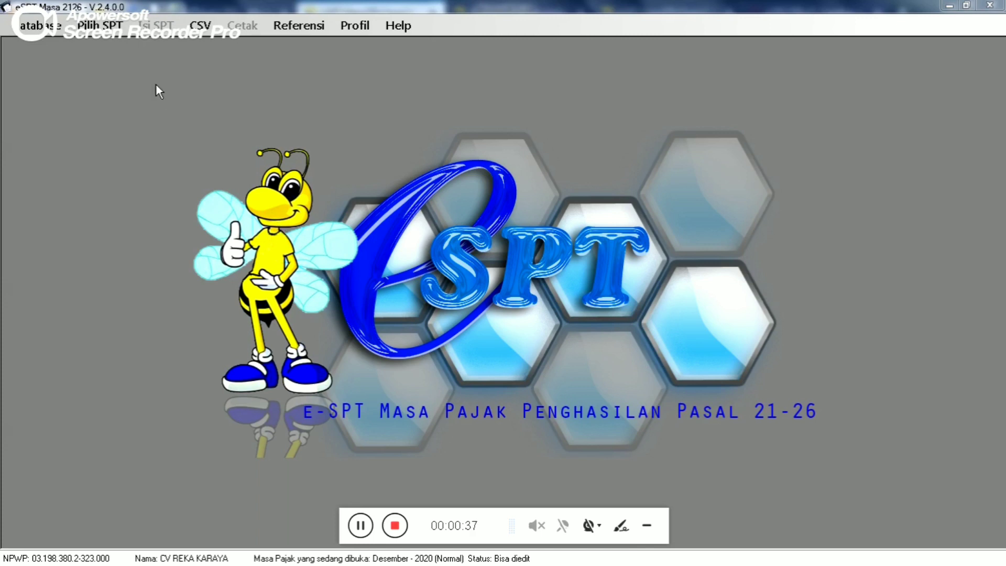
- Create a new SPT for the Desember 2020 tax period
click(99, 30)
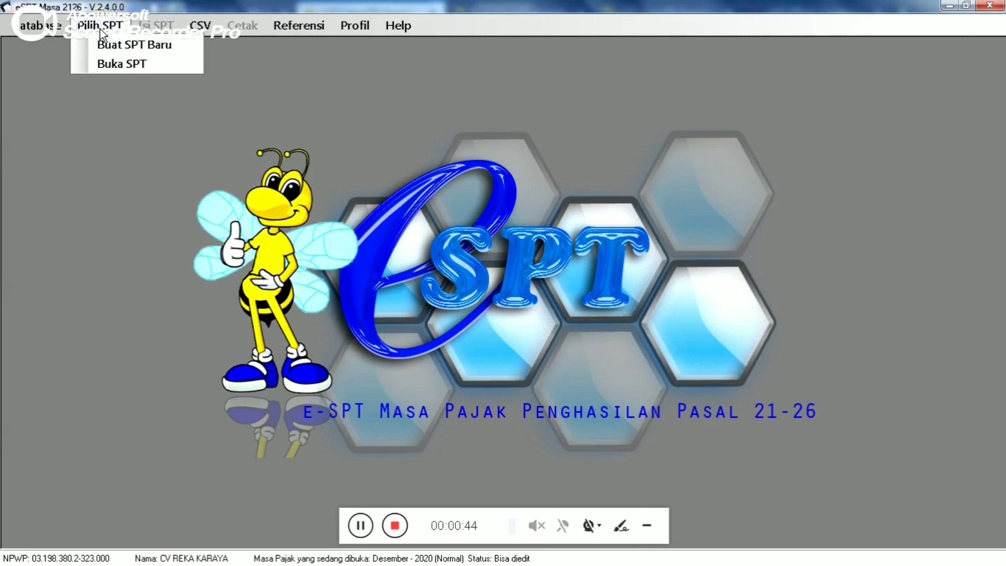
click(120, 49)
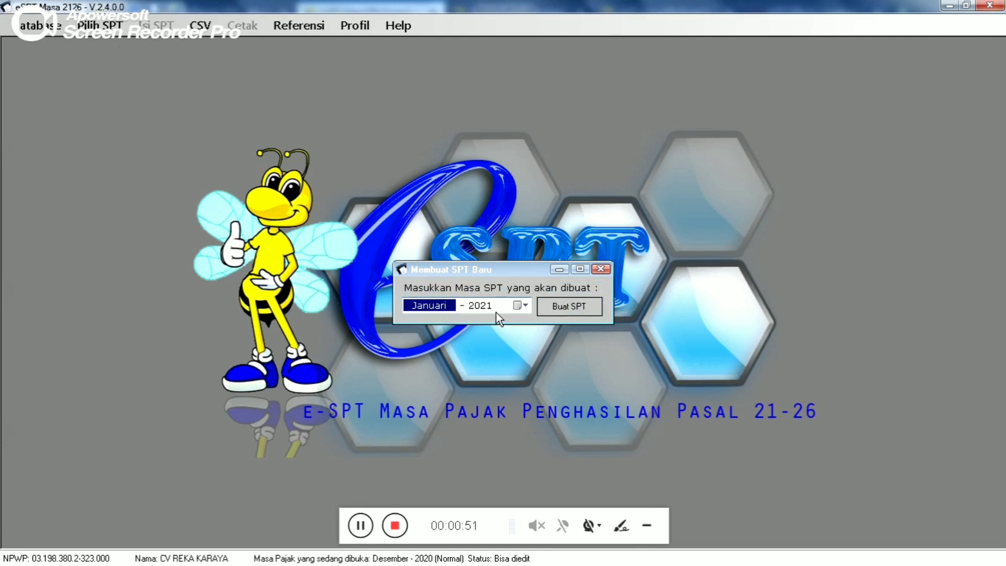
click(524, 308)
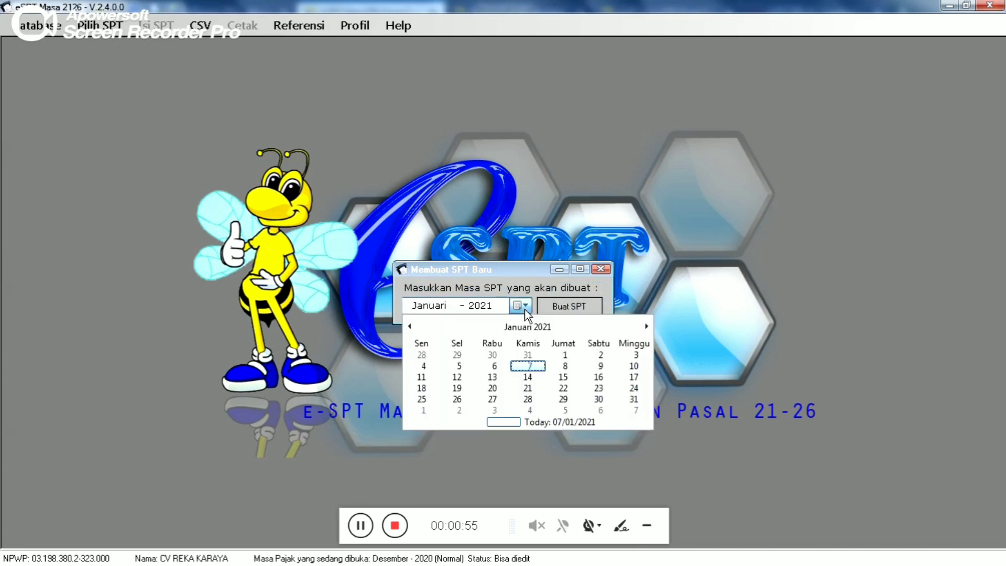
click(410, 326)
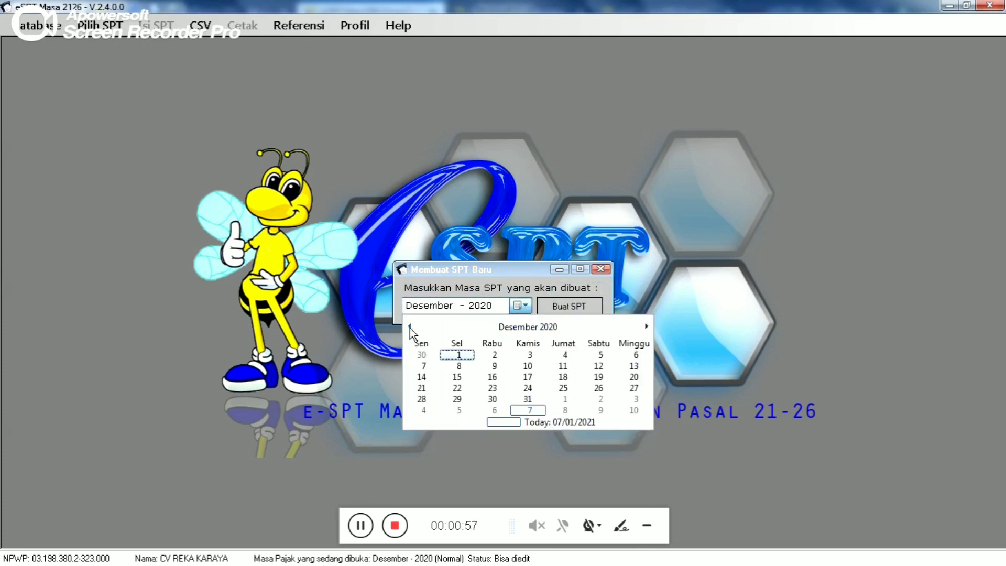
click(504, 452)
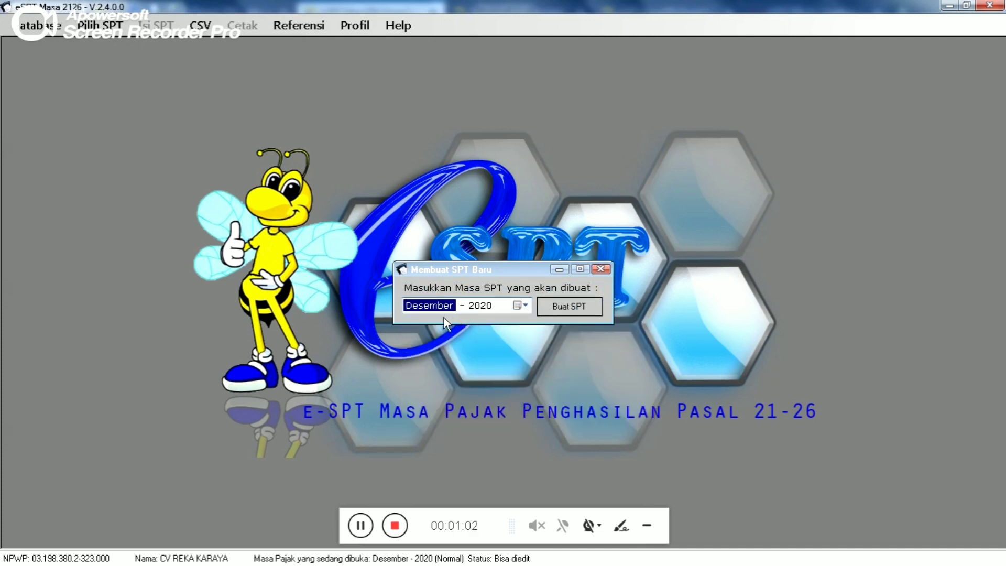
click(571, 309)
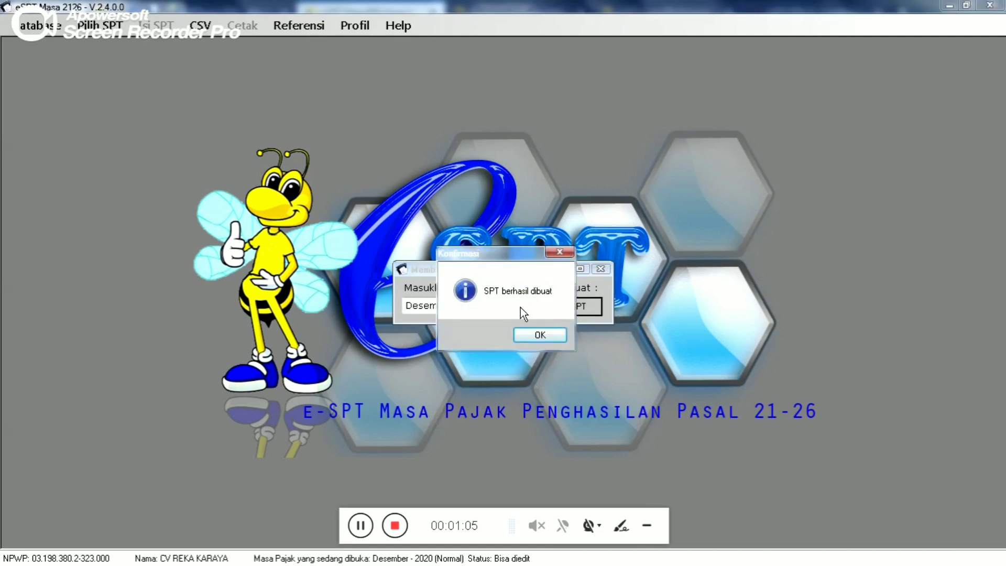
click(540, 335)
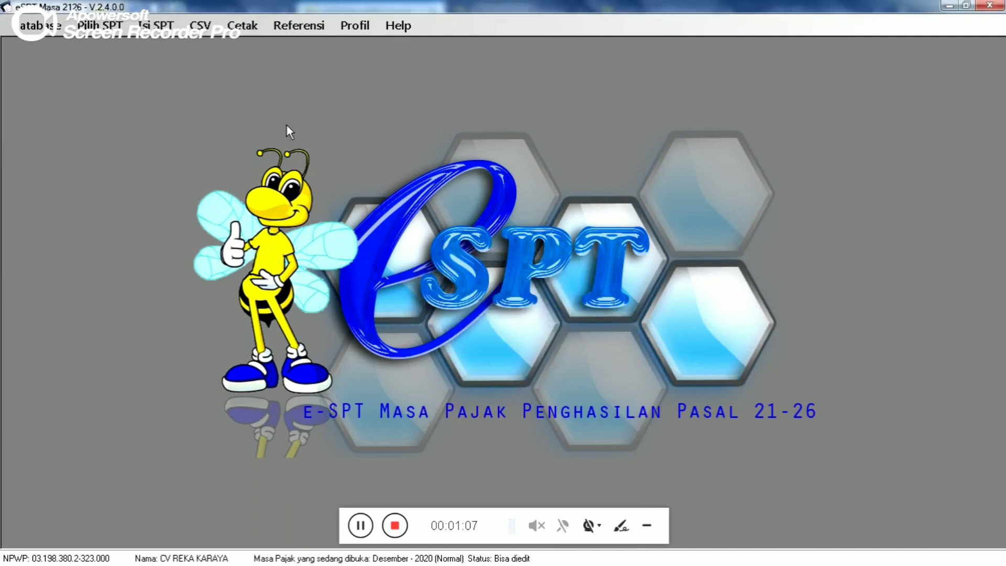
- Open the Desember 2020 SPT from the Buka SPT list
click(128, 29)
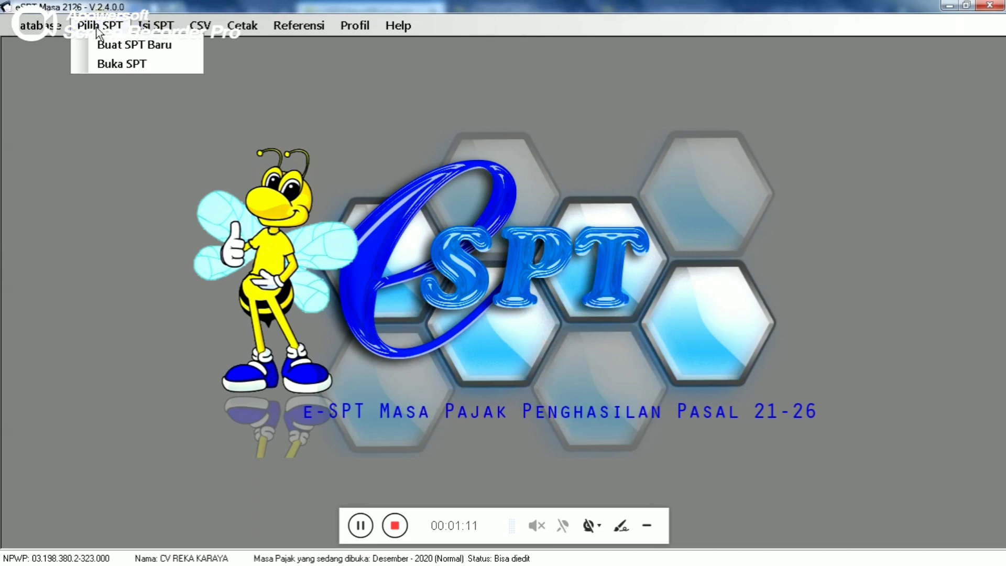
click(115, 65)
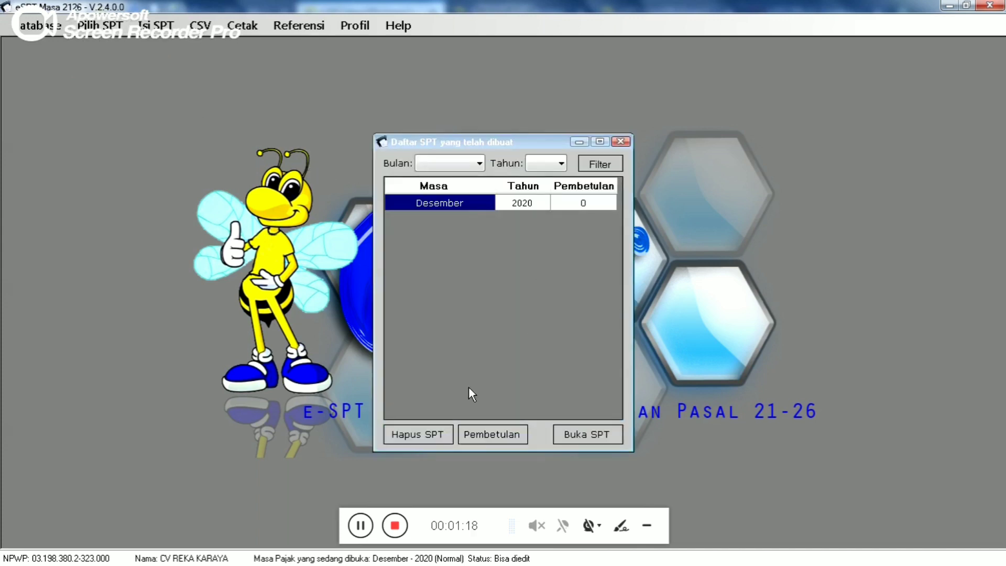
click(589, 436)
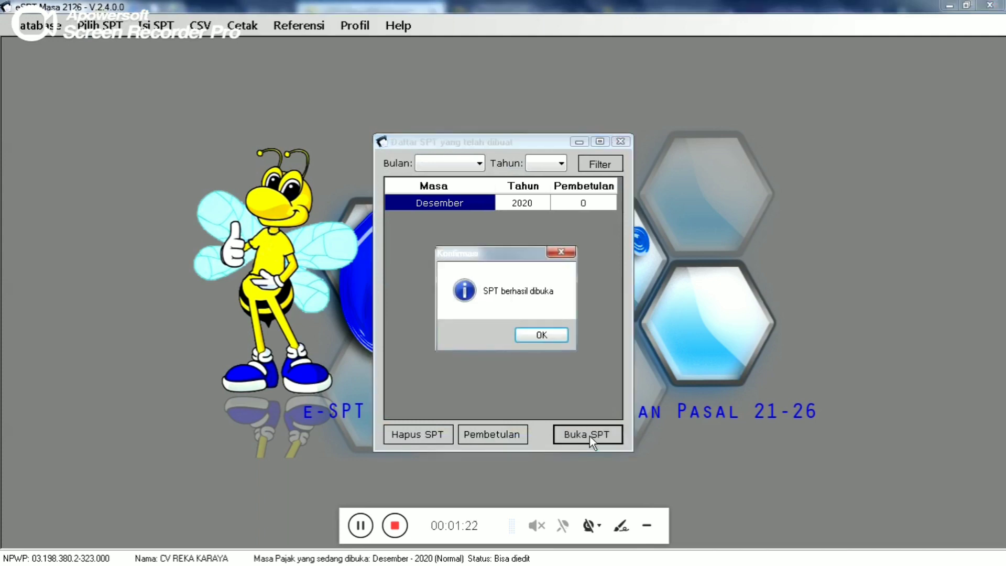
click(542, 335)
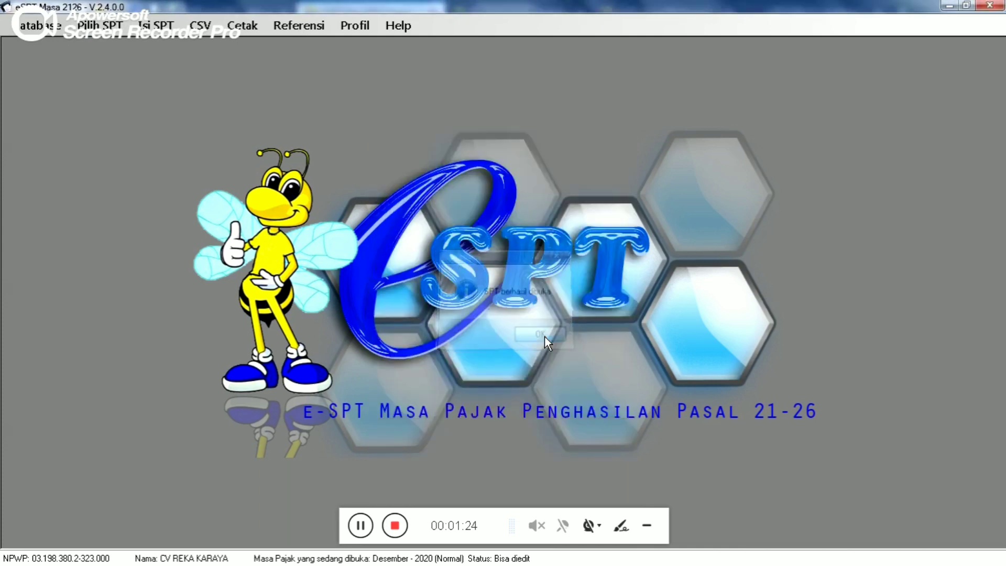
- Open the A1 list under Isi SPT > Daftar Bukti Potong for period 12-2020
click(163, 33)
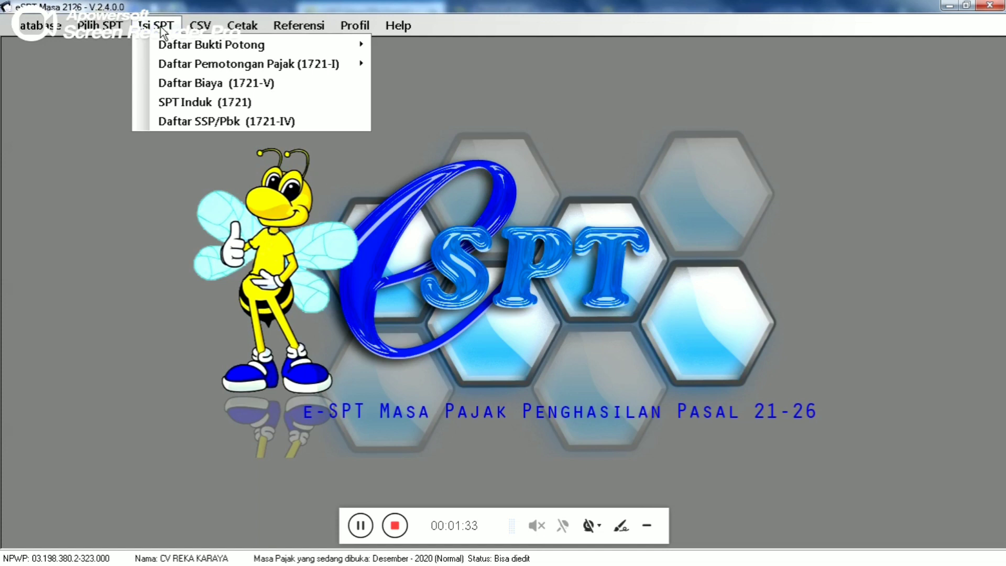
mouse_move(178, 44)
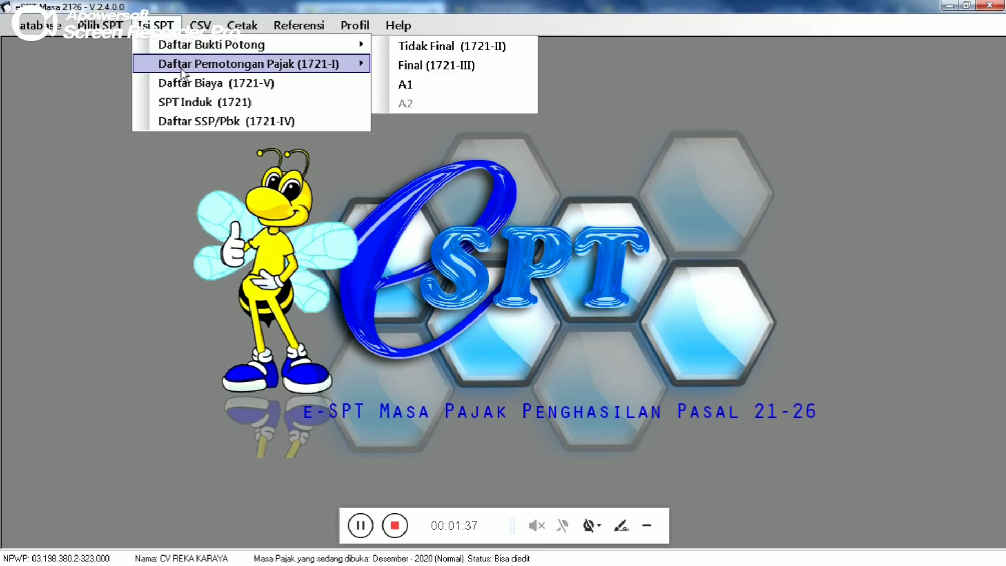
mouse_move(181, 68)
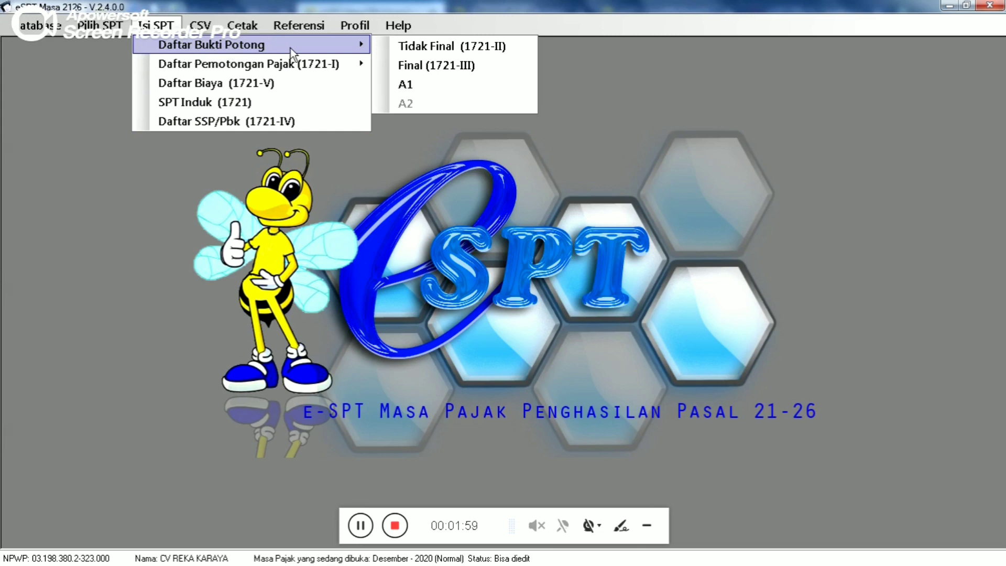
mouse_move(273, 65)
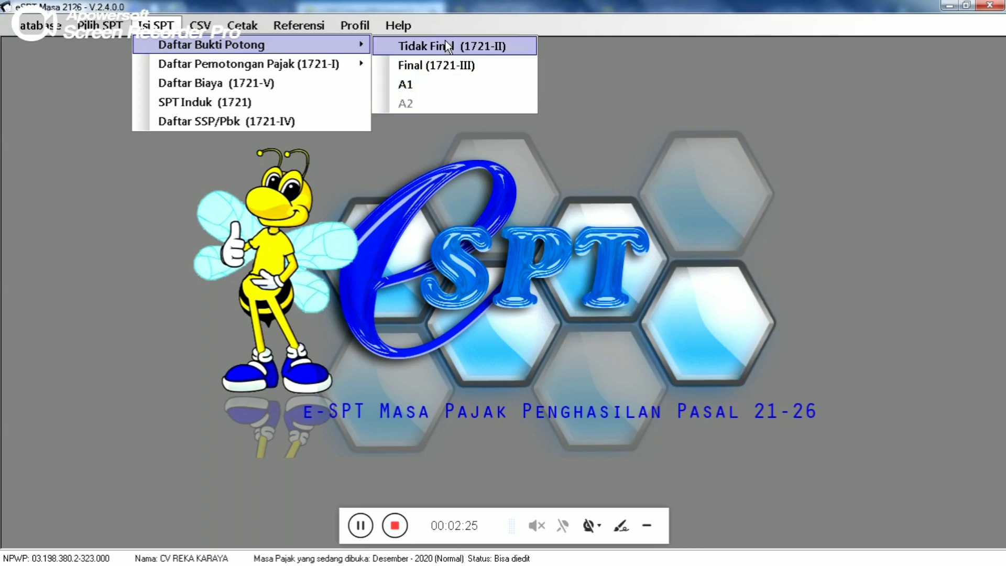
click(439, 80)
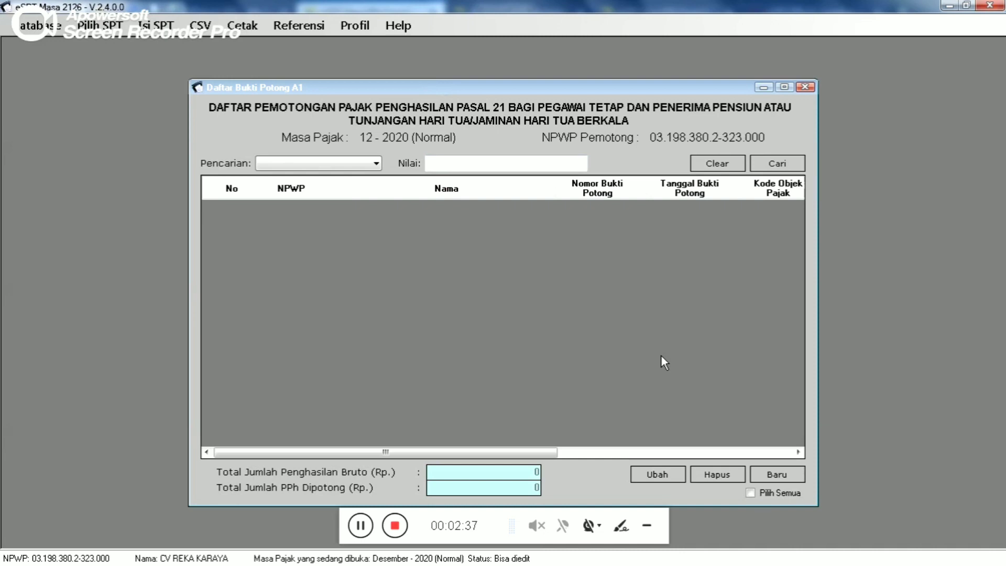
- Start a new Input Bukti Potong A1 form numbered 0000001 with Baru
click(776, 474)
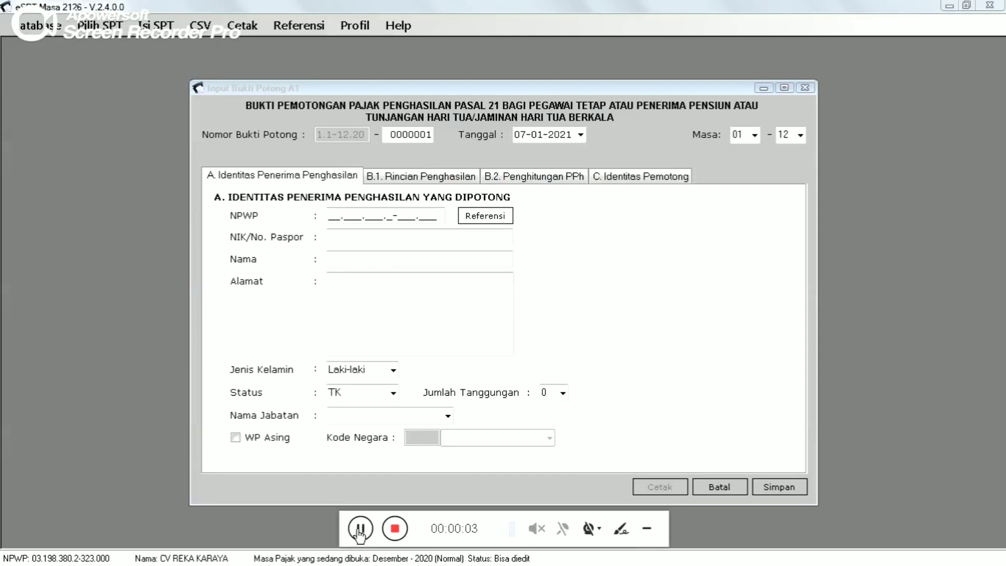
- Enter the recipient's NPWP, NIK, name and address on tab A
click(331, 216)
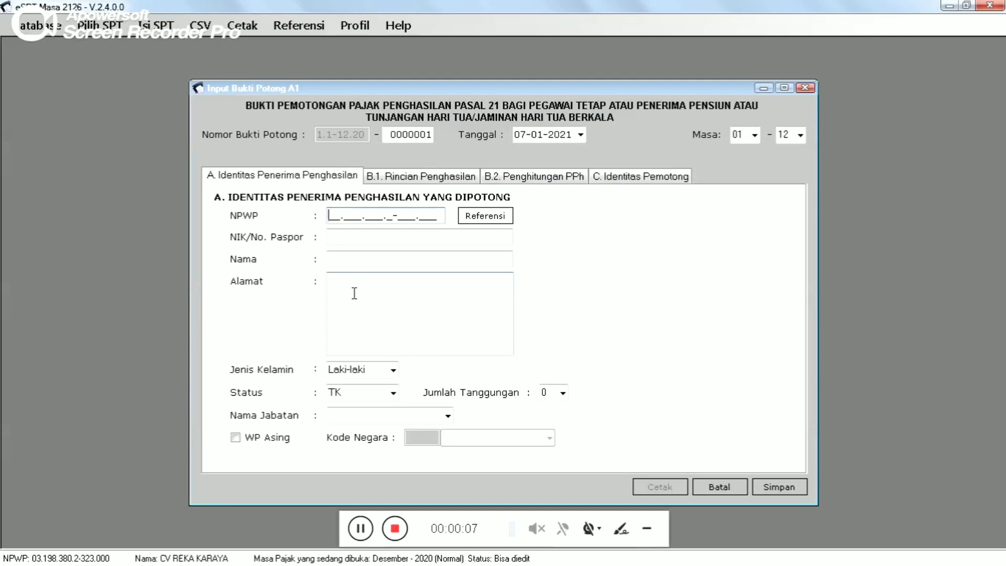
text(80.)
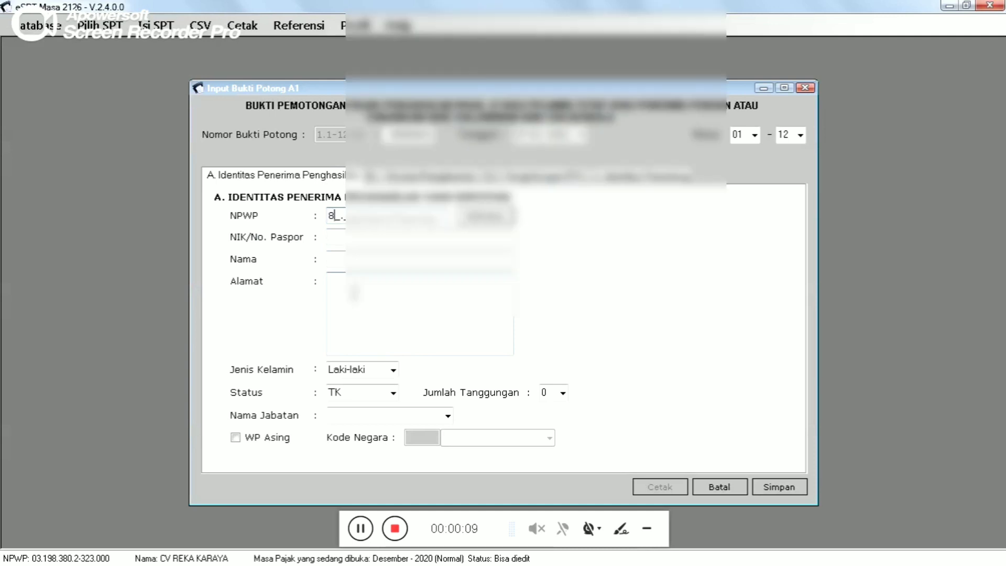
text(3)
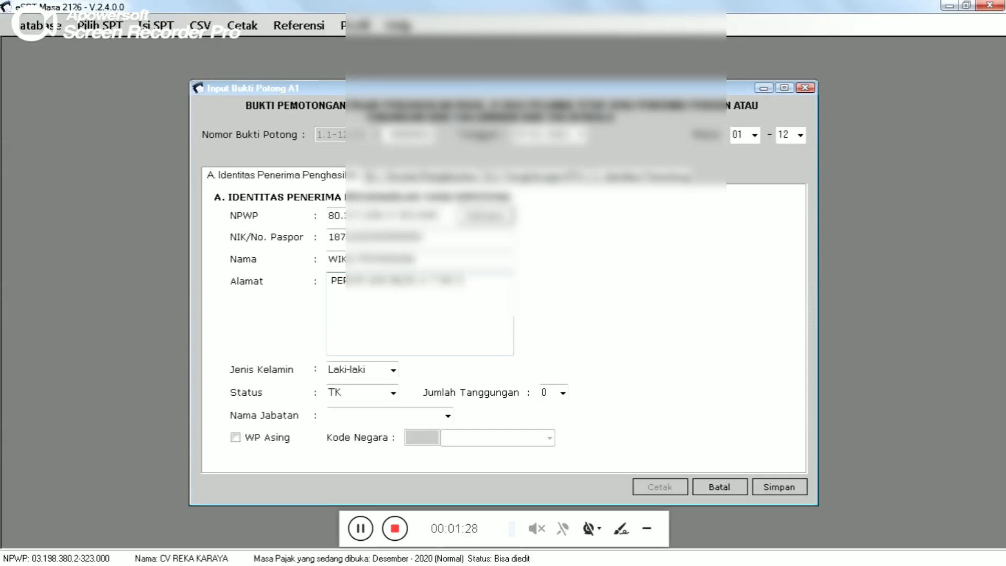
text(10K 3)
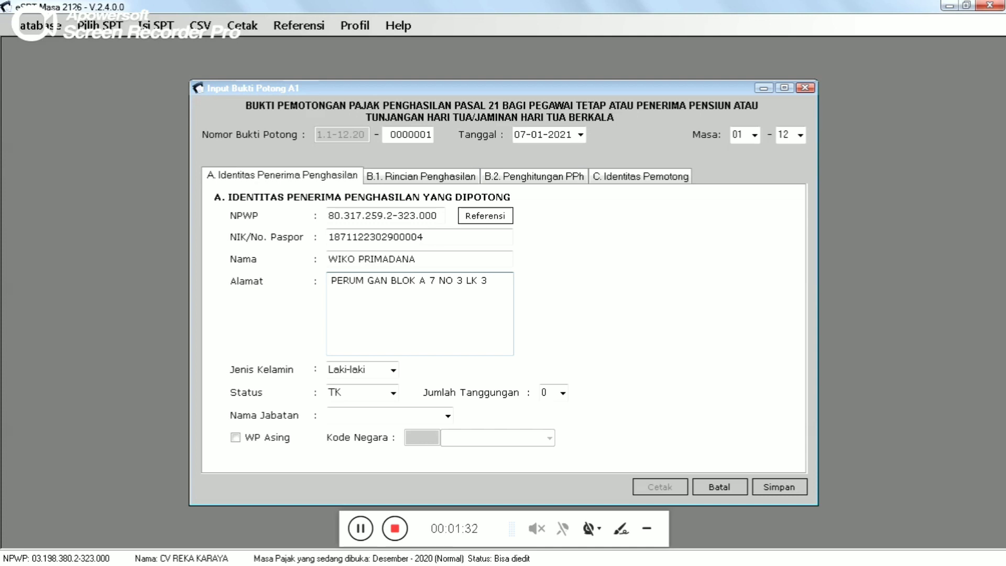
- Keep gender Laki-laki, marital status TK and 0 dependants
click(393, 370)
click(393, 371)
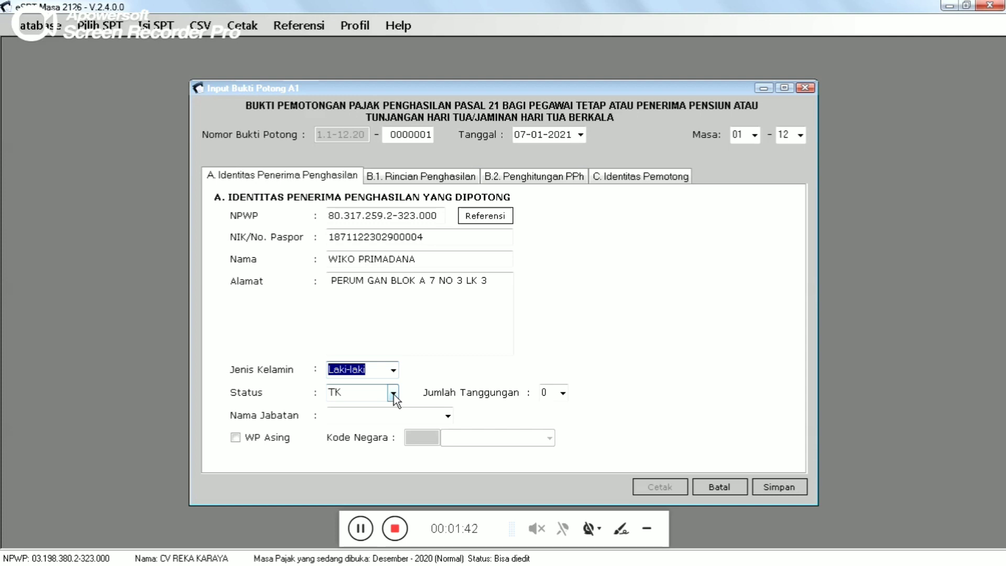
click(393, 393)
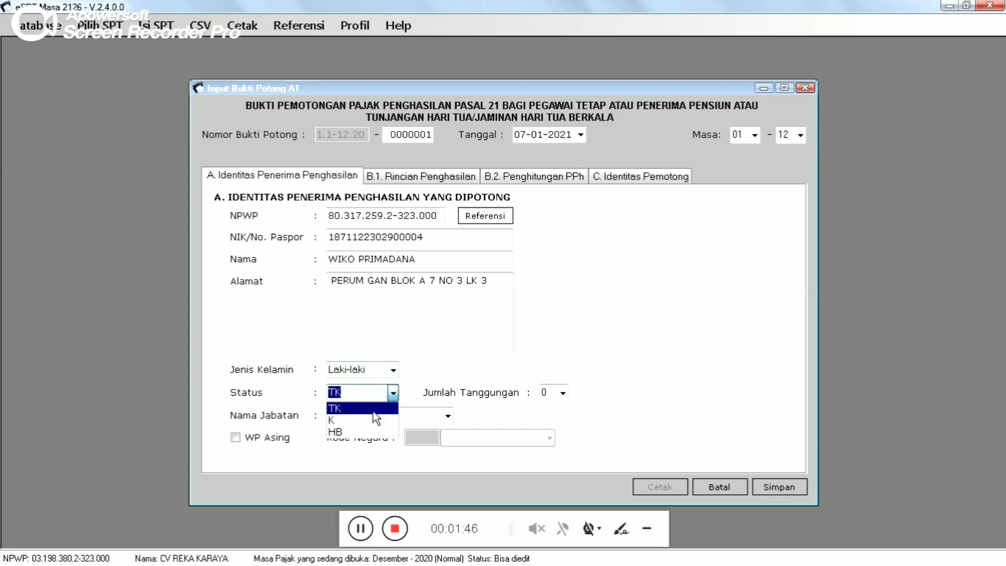
click(374, 409)
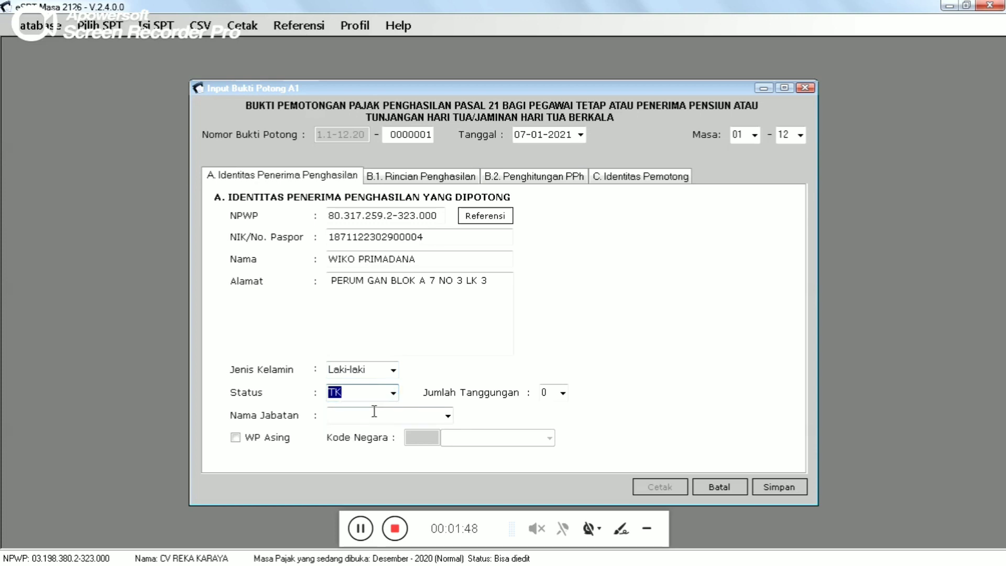
click(561, 396)
click(561, 397)
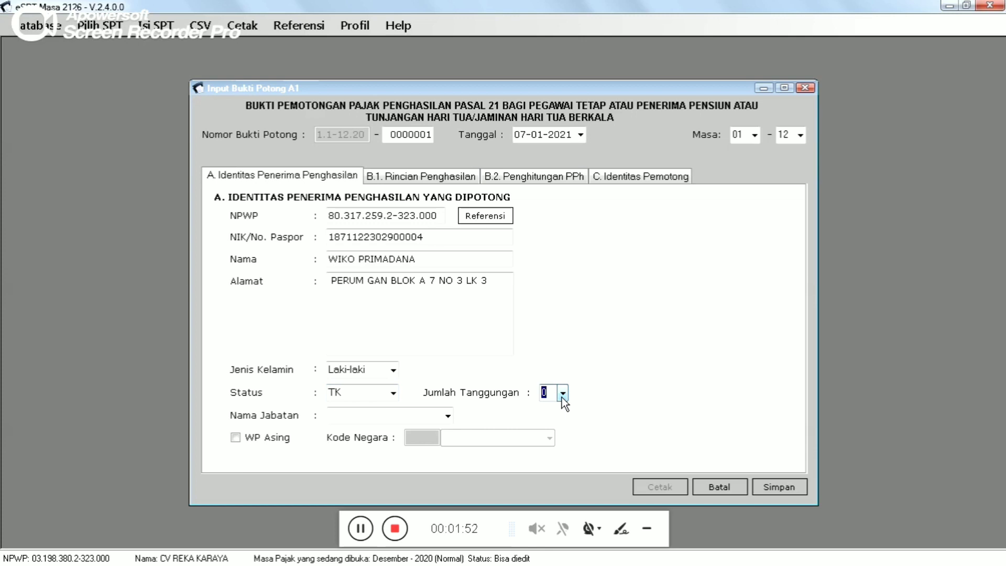
- Try status K with 2 dependants, then revert to TK with 0
click(393, 395)
click(374, 419)
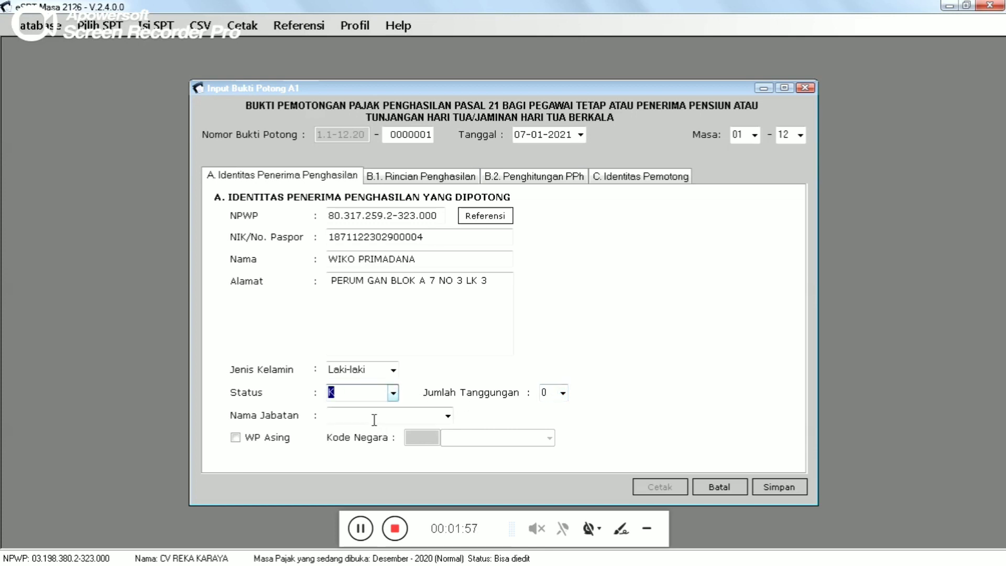
click(563, 393)
click(551, 433)
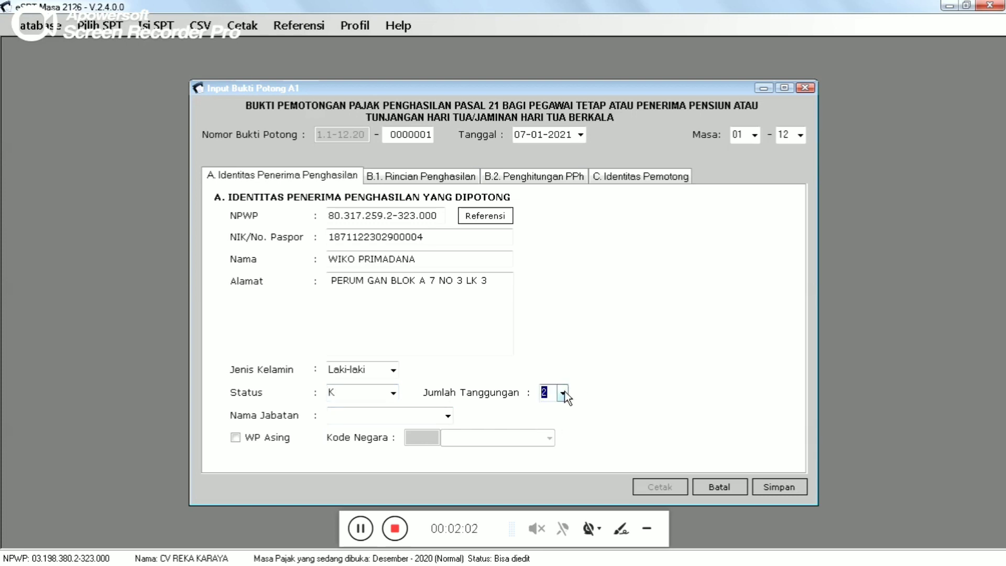
click(563, 392)
click(559, 410)
click(392, 394)
click(392, 394)
click(375, 411)
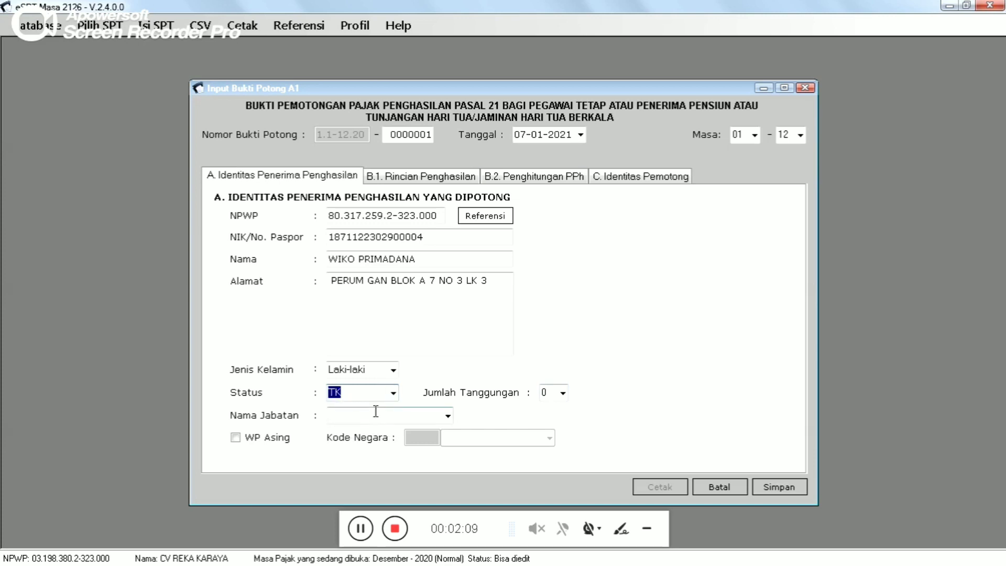
click(554, 395)
- Enter STAF as the recipient's job title
click(395, 413)
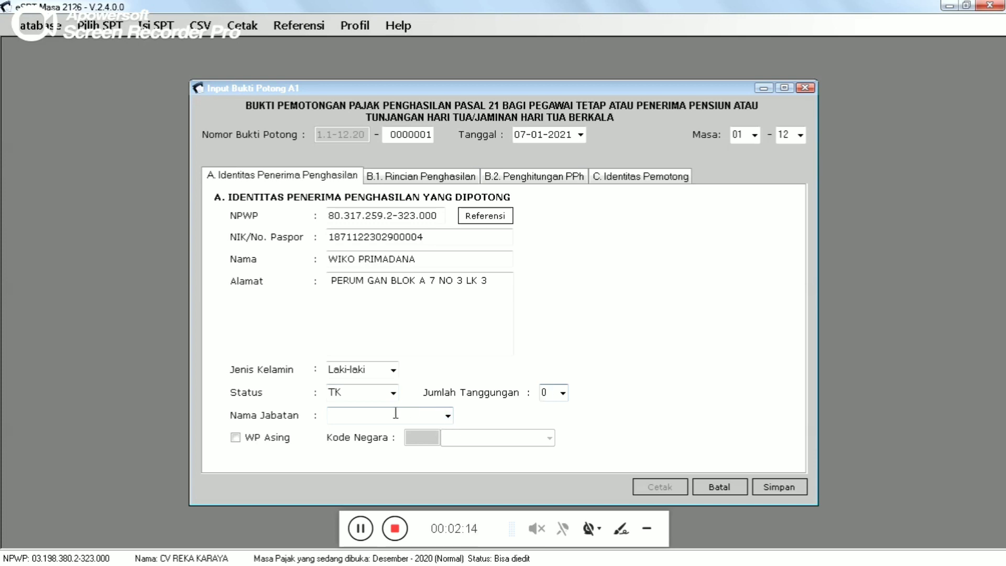
text(STAF)
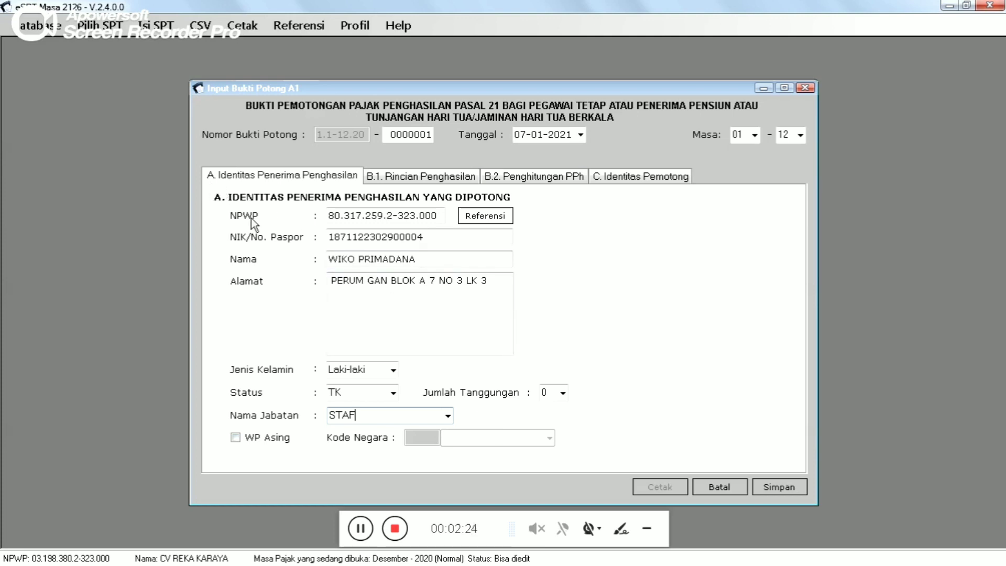
click(404, 180)
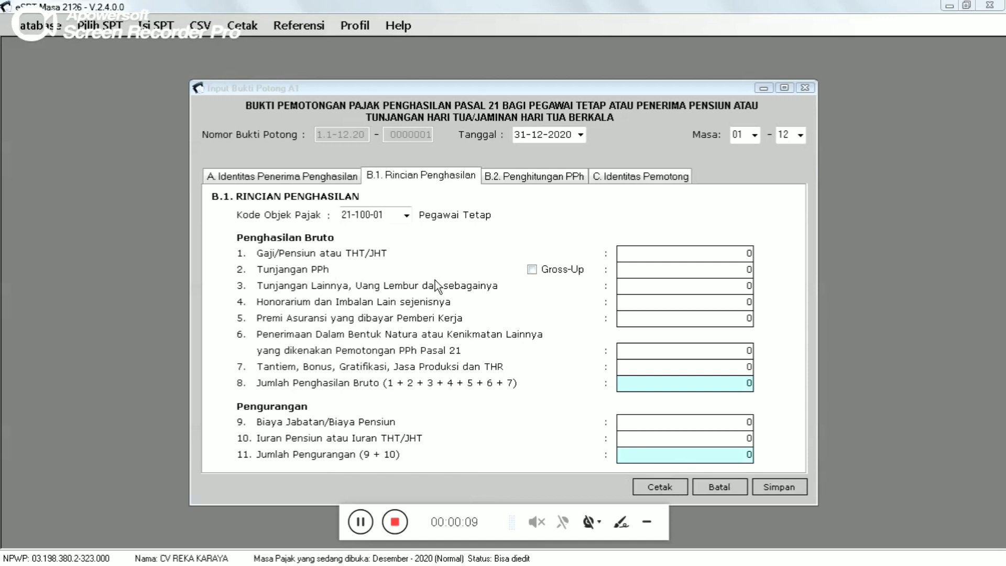
- Replace the 0 salary in Gaji/Pensiun with 24.000.000
click(689, 261)
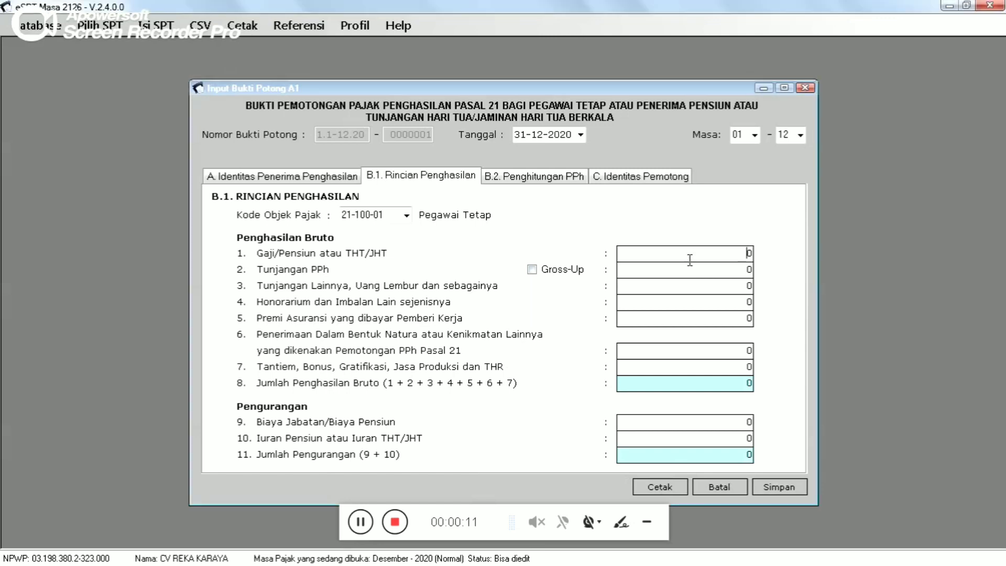
key(Delete)
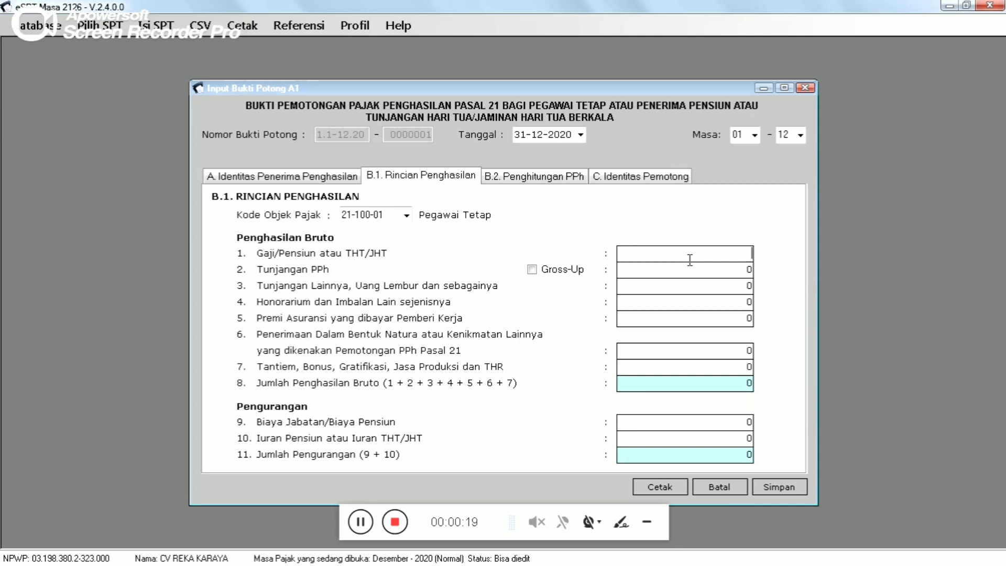
text(2400000)
key(Tab)
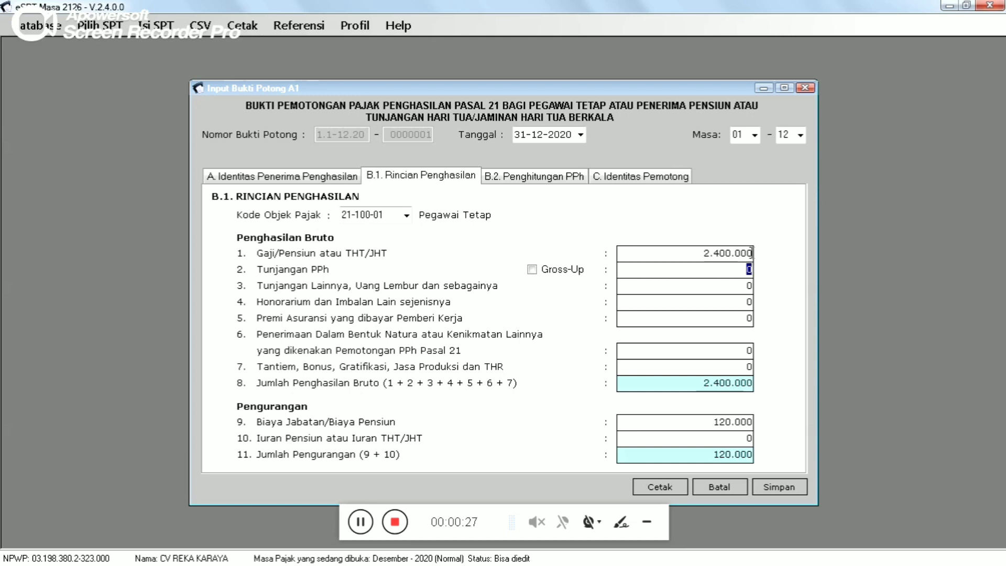
click(752, 253)
text(0)
key(Tab)
click(677, 255)
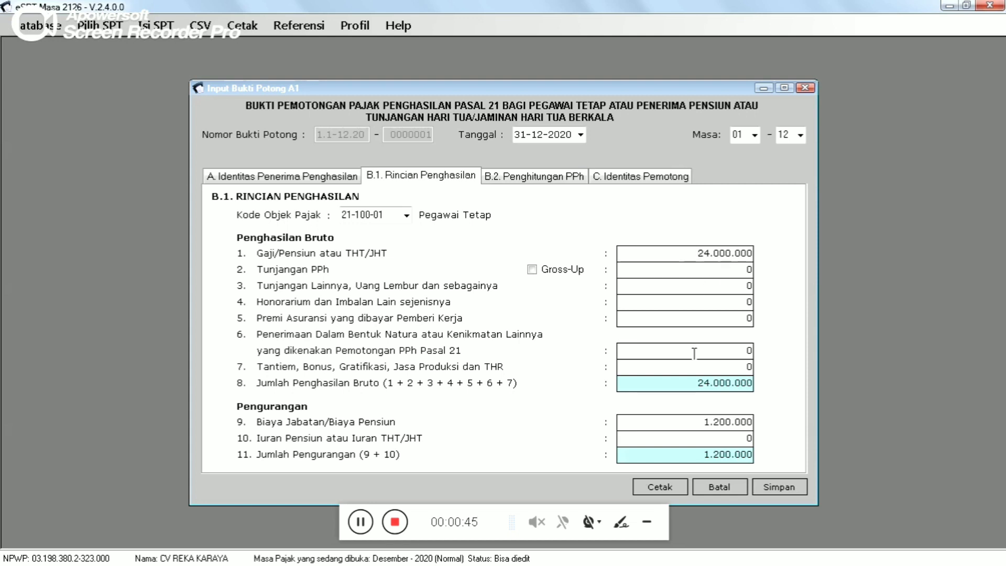
- Check the 24.000.000 gross income total and 1.200.000 Biaya Jabatan deduction
click(682, 370)
click(713, 440)
click(694, 385)
click(693, 425)
double_click(694, 423)
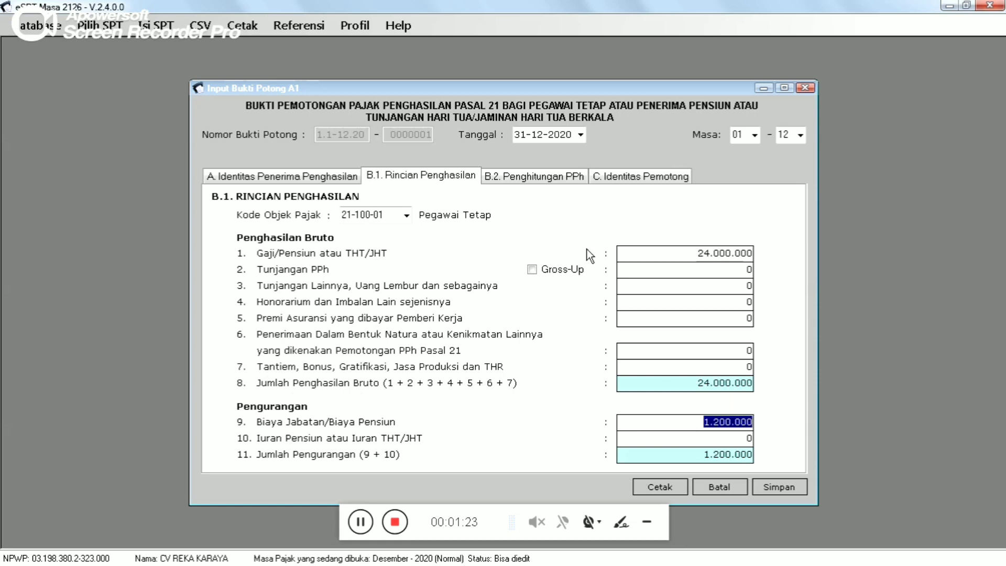
- Review B.2: 22.800.000 annual net income against 54.000.000 PTKP, then return to tab A
click(542, 177)
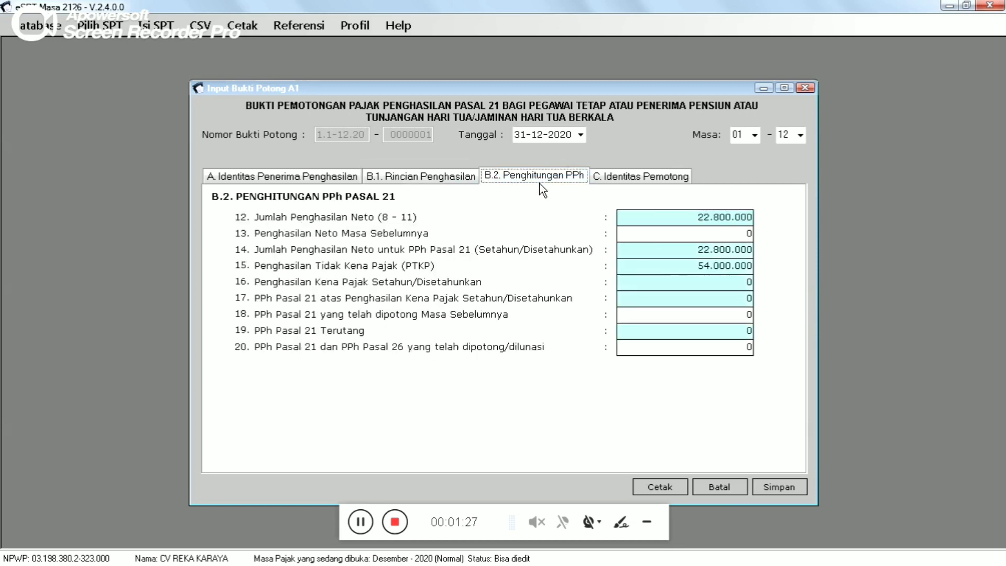
click(686, 210)
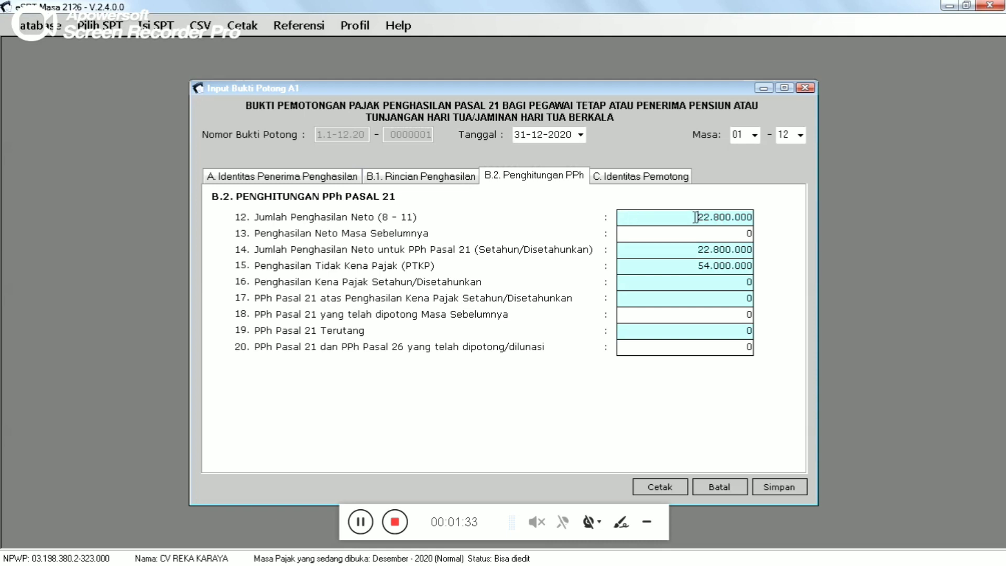
click(439, 179)
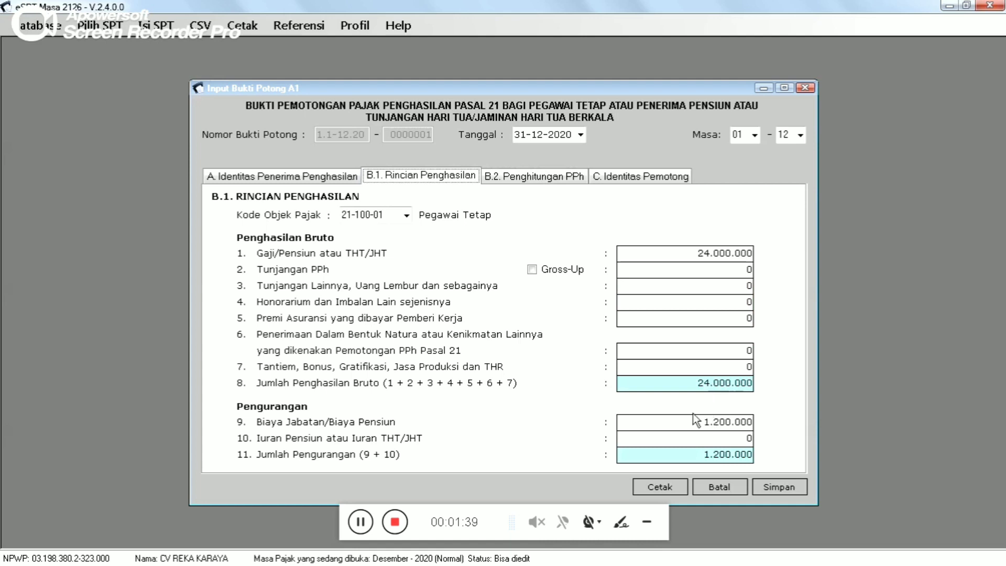
click(542, 178)
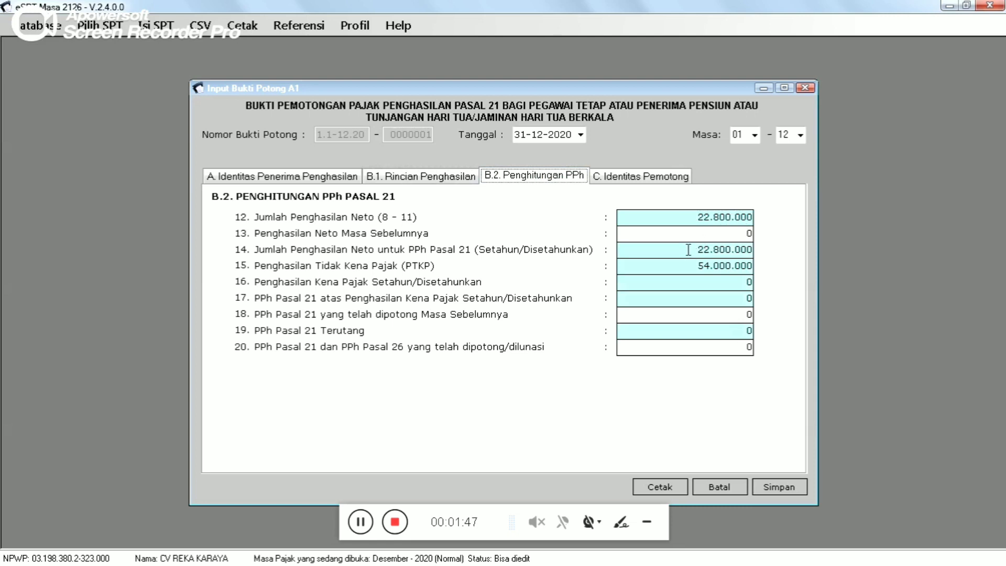
drag(697, 249, 760, 255)
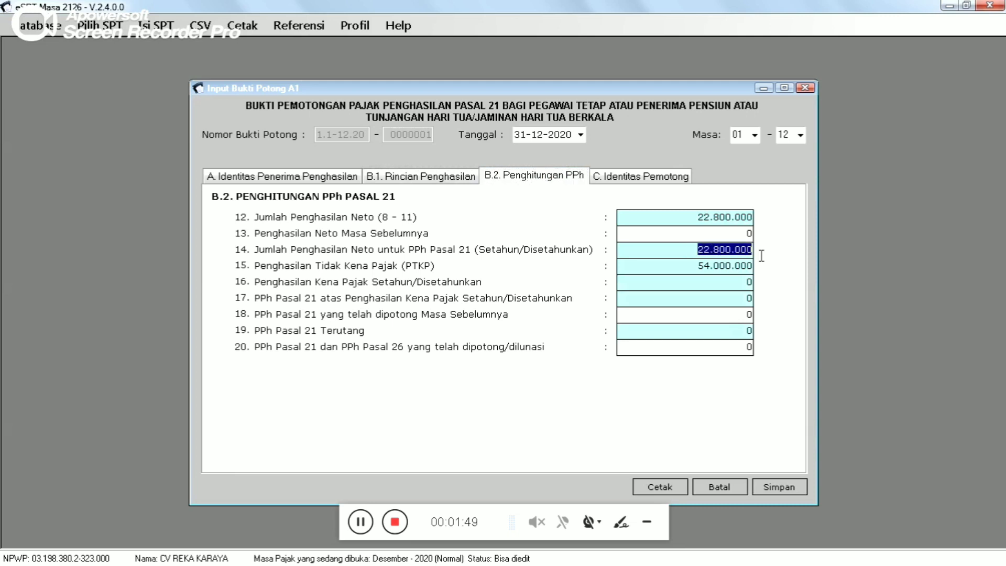
drag(698, 267, 762, 275)
click(687, 271)
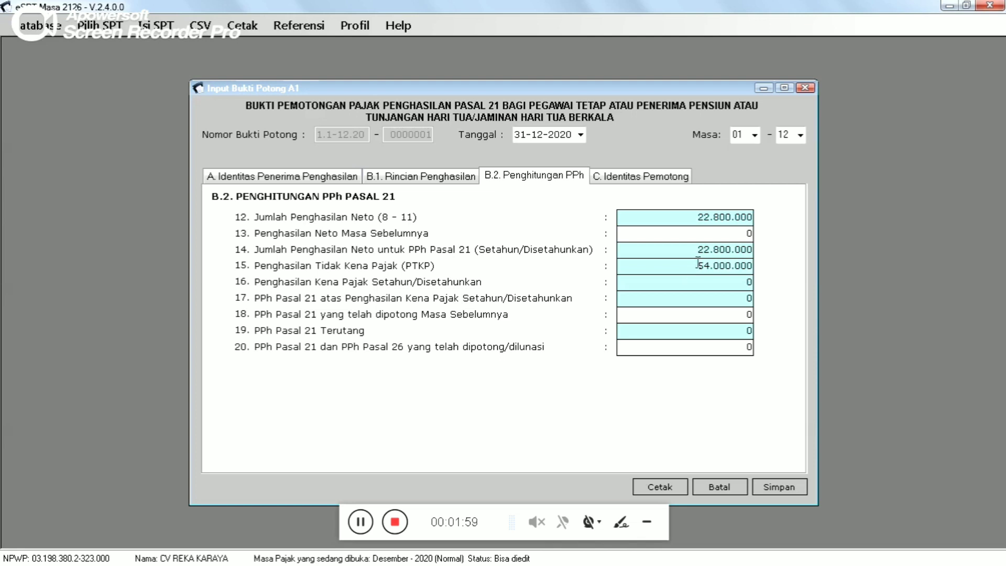
click(290, 176)
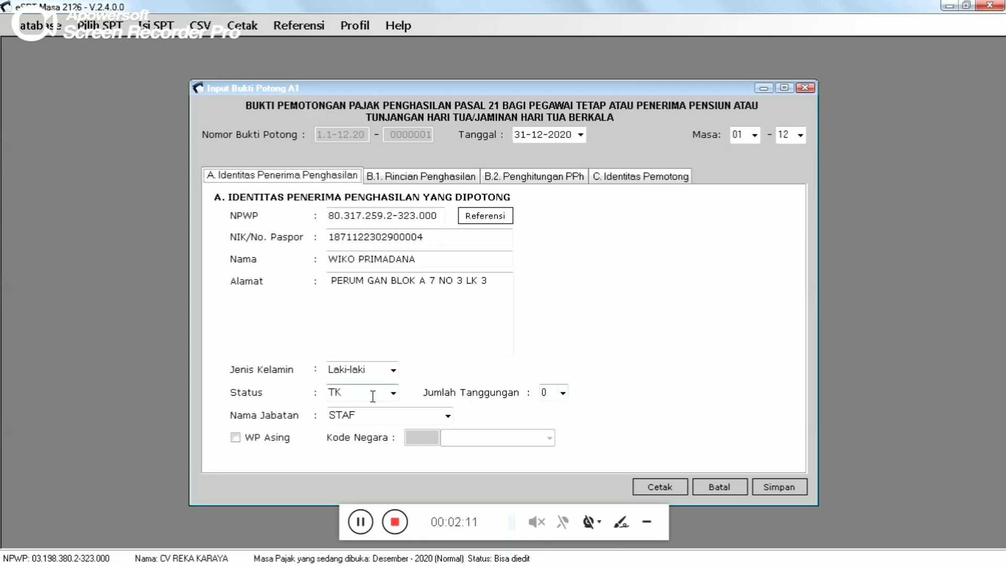
- Show B.2 with 22.800.000 net income highlighted and zero tax in row 17
click(533, 181)
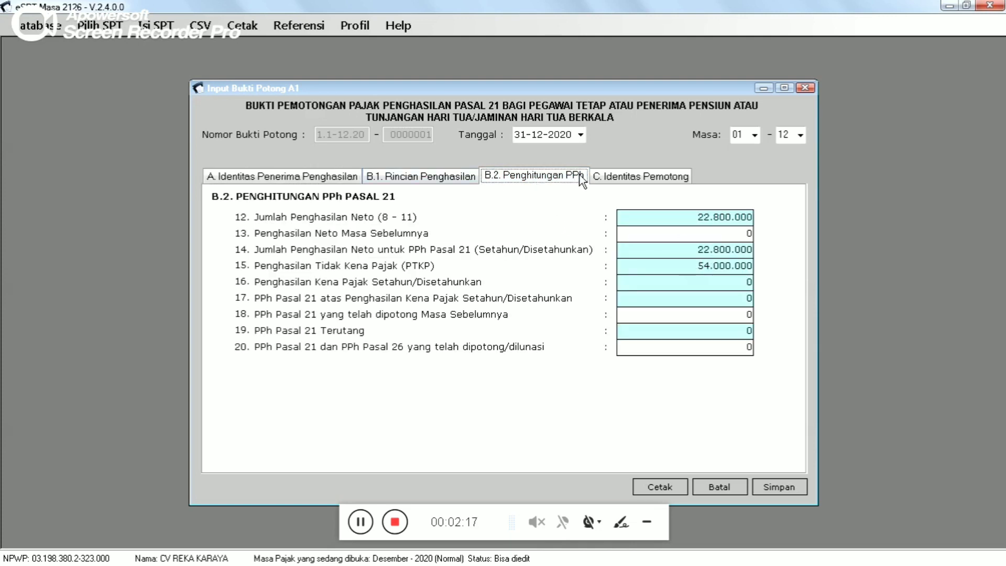
click(714, 301)
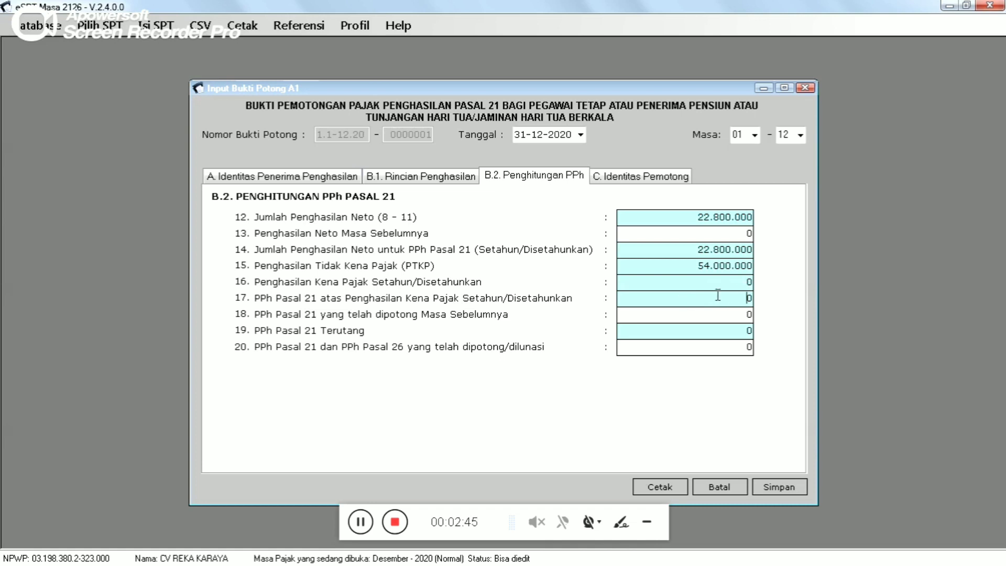
drag(693, 249, 774, 249)
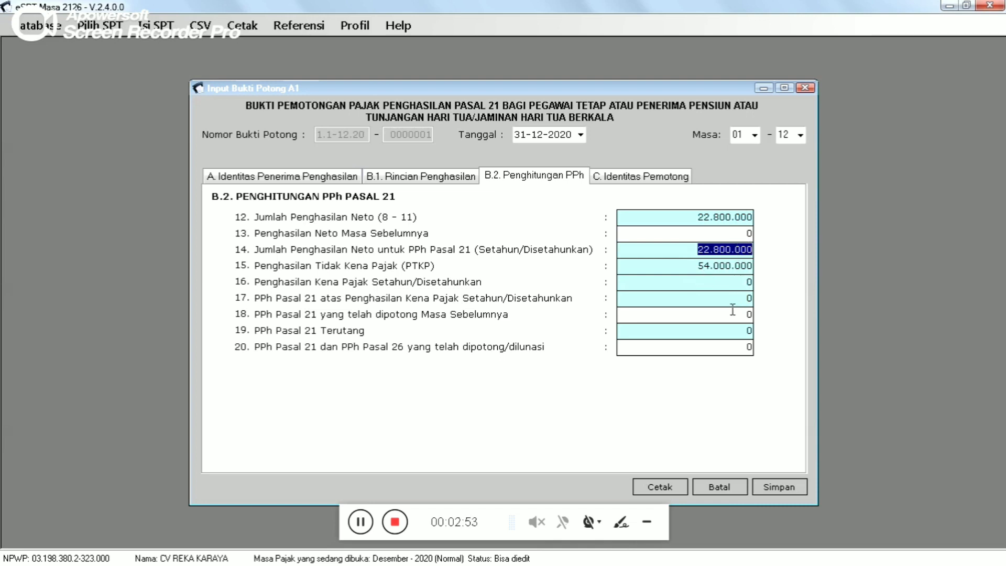
click(688, 252)
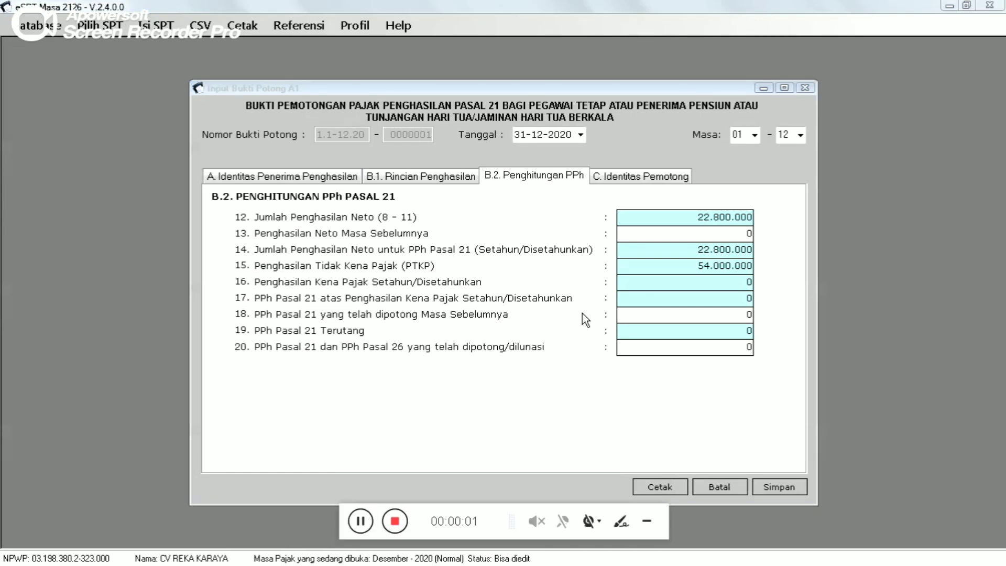
- Highlight the withholder's NPWP and name on tab C. Identitas Pemotong
click(637, 177)
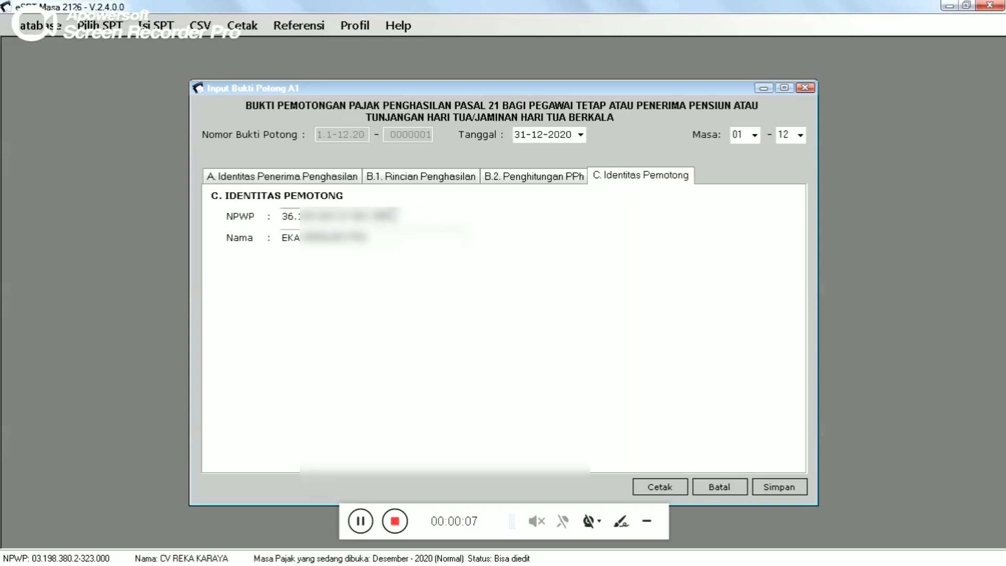
drag(391, 216, 270, 219)
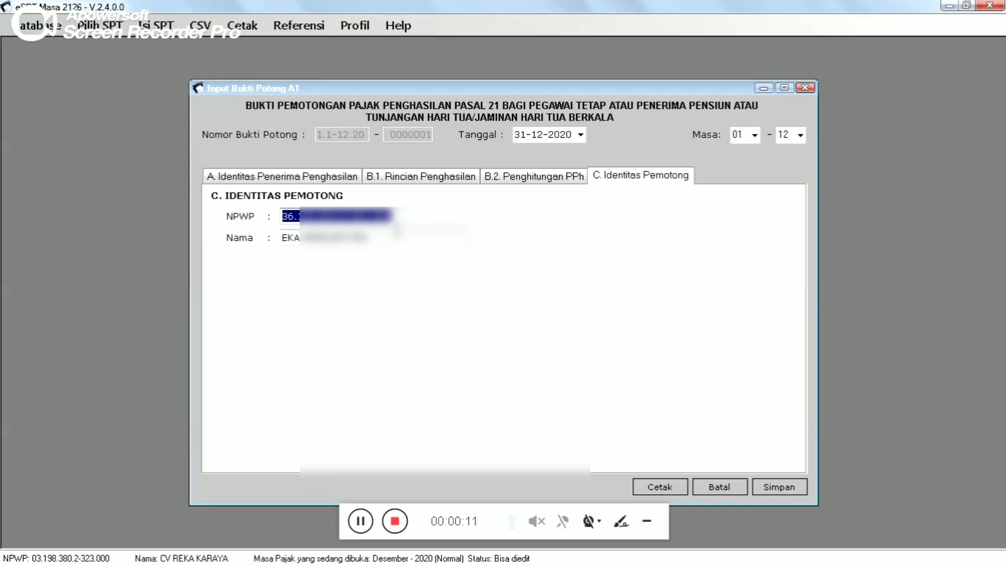
click(397, 232)
drag(388, 239, 253, 244)
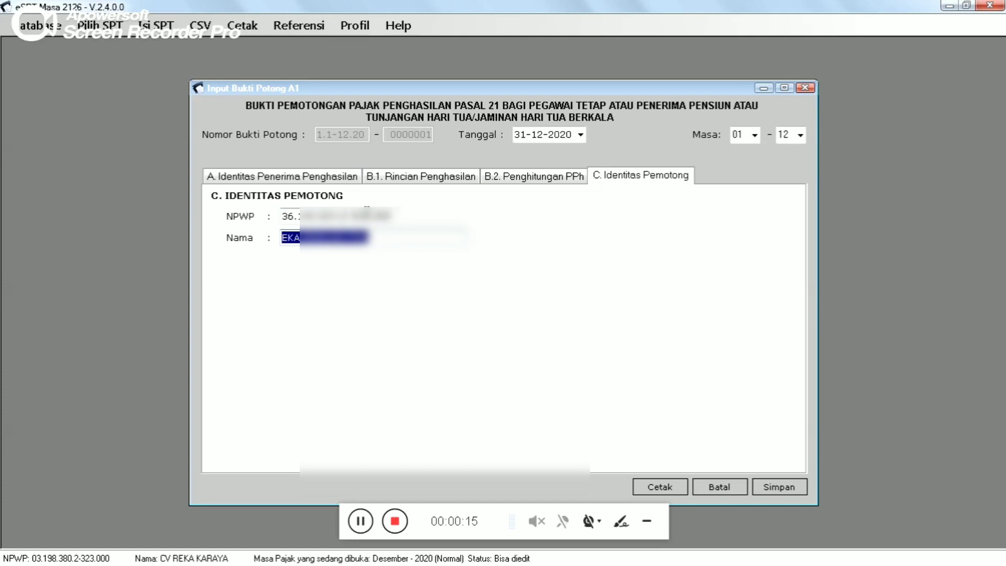
click(381, 237)
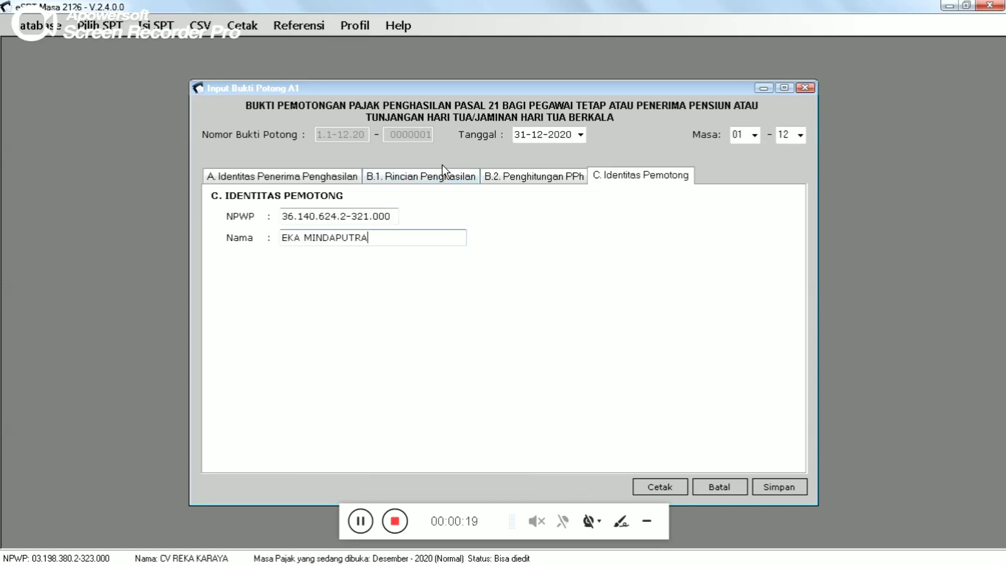
click(354, 26)
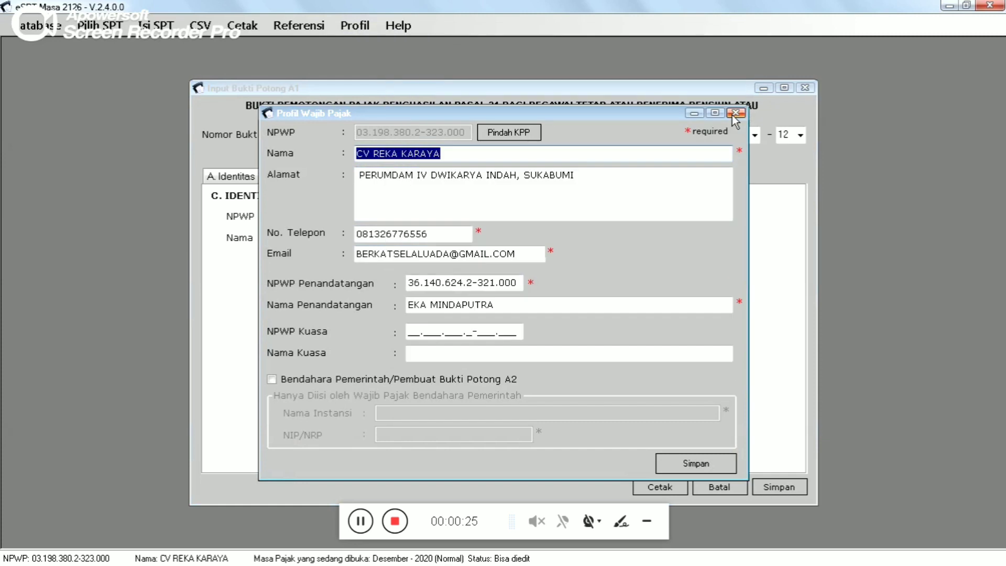
click(735, 113)
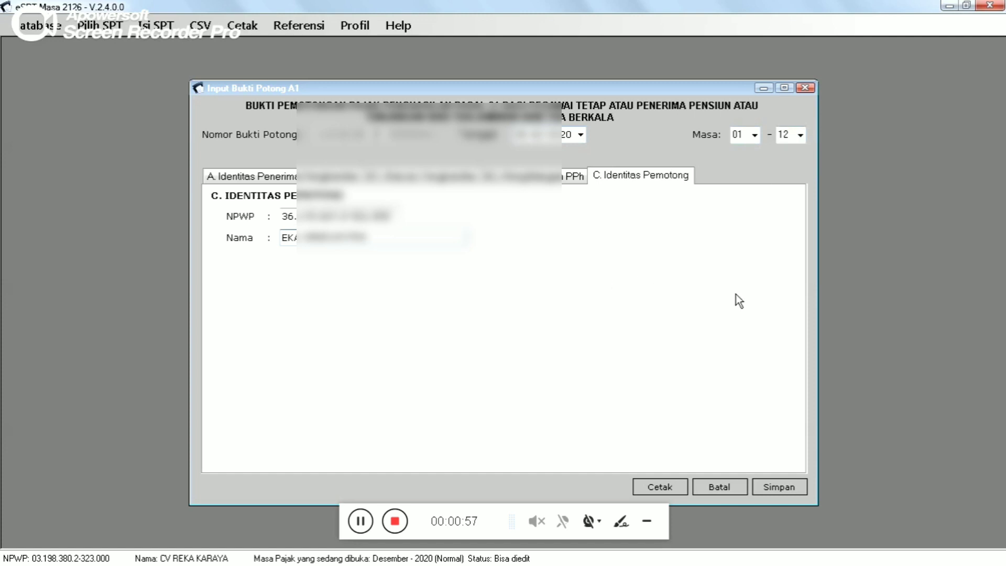
- Save the slip, then tick slip 0000002 in the A1 list for editing
click(774, 487)
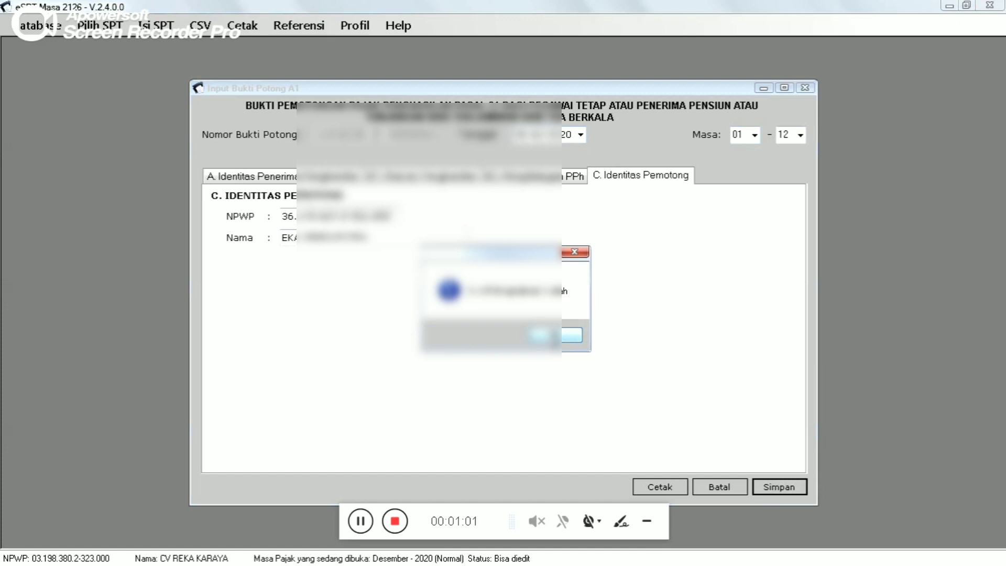
click(549, 335)
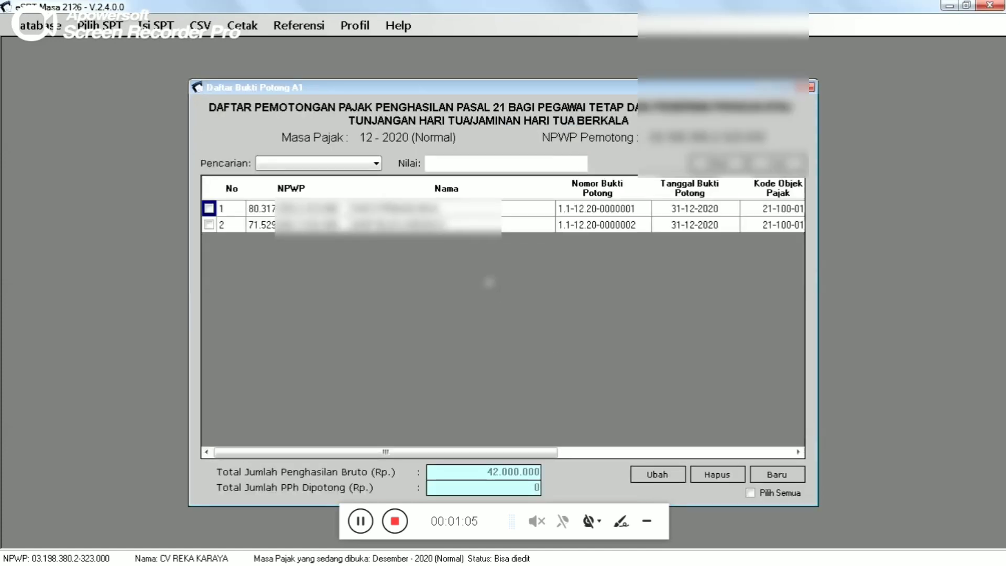
click(478, 225)
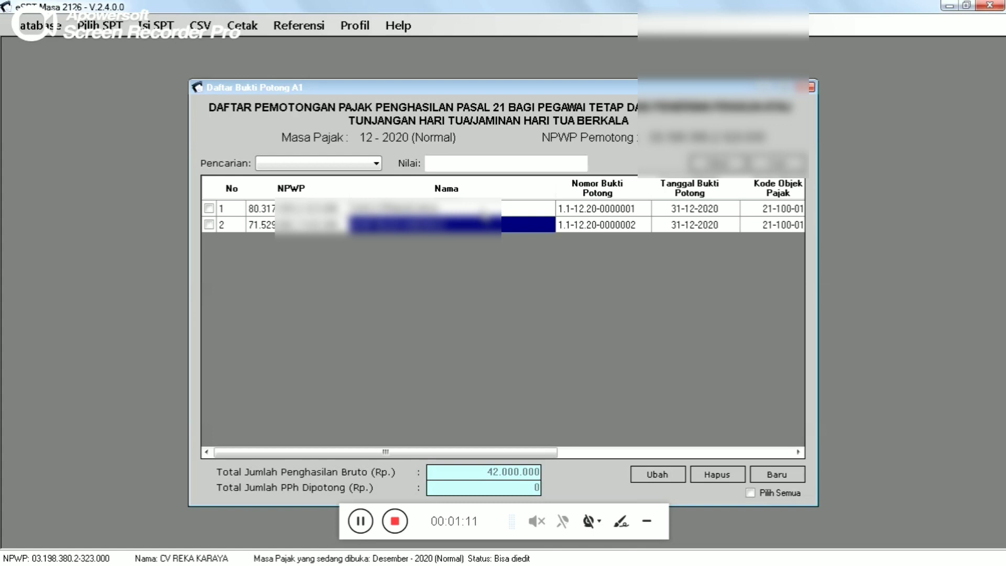
click(486, 210)
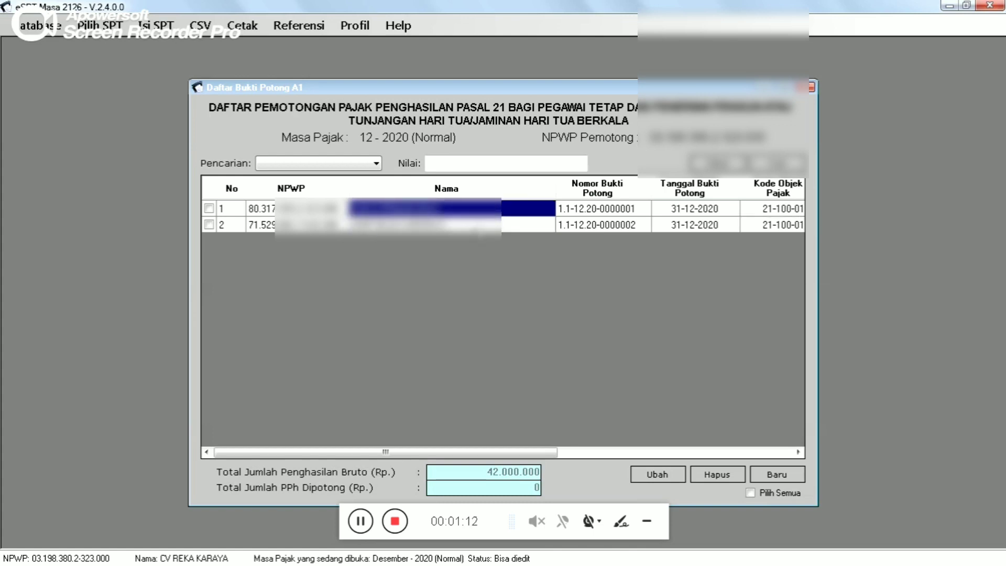
click(479, 226)
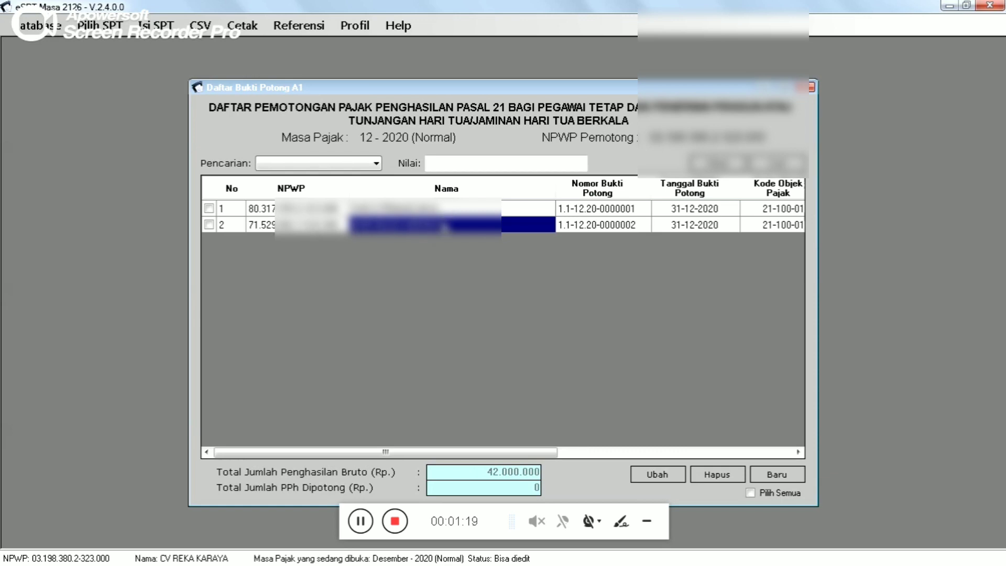
click(450, 208)
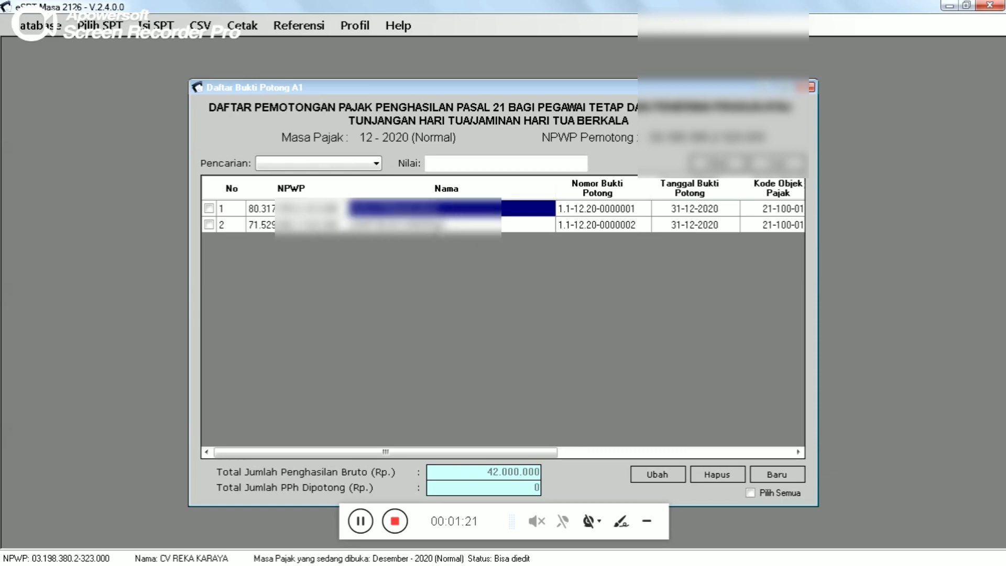
click(440, 225)
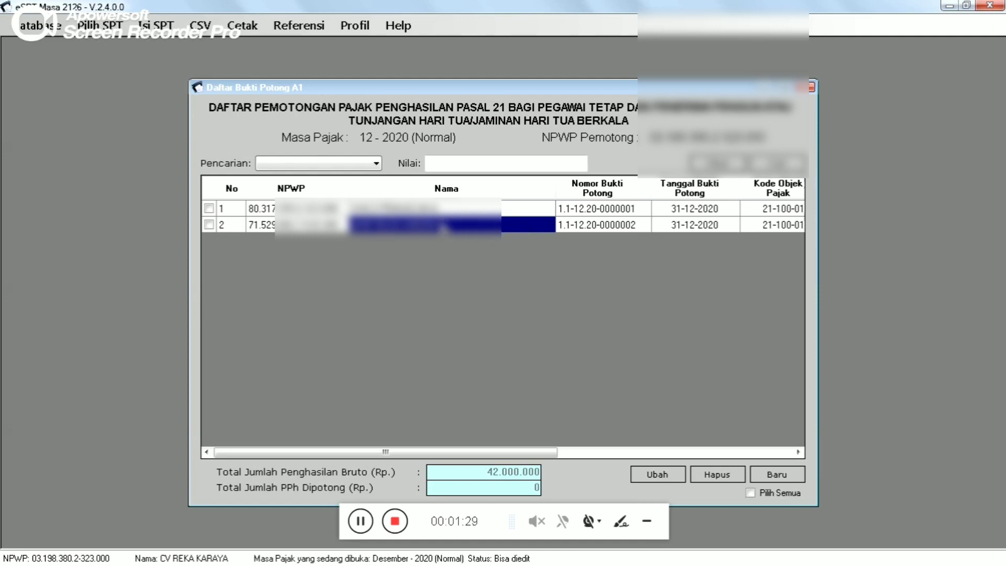
click(209, 225)
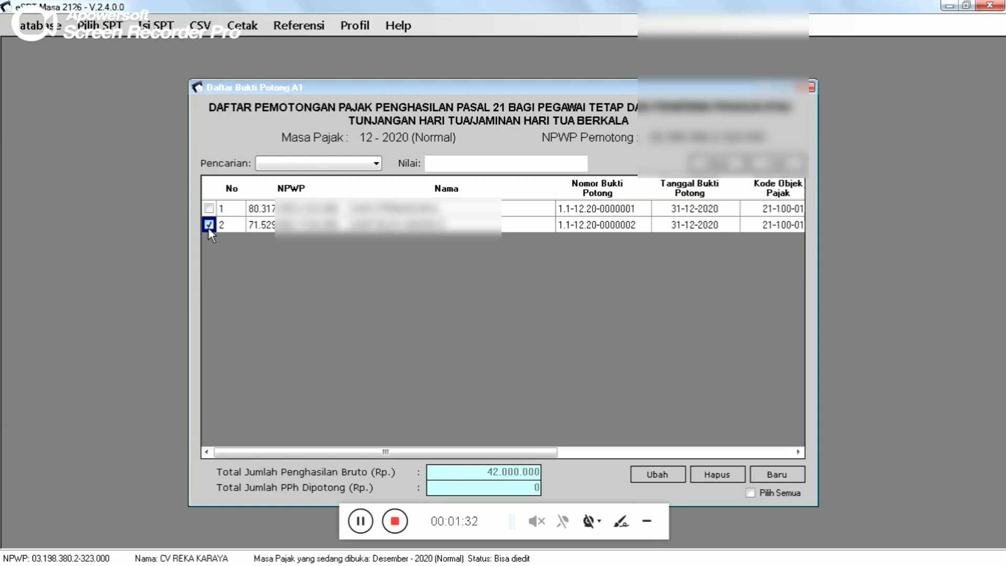
- Review slip 0000002's identity, income and PPh tabs, then re-save it
click(648, 475)
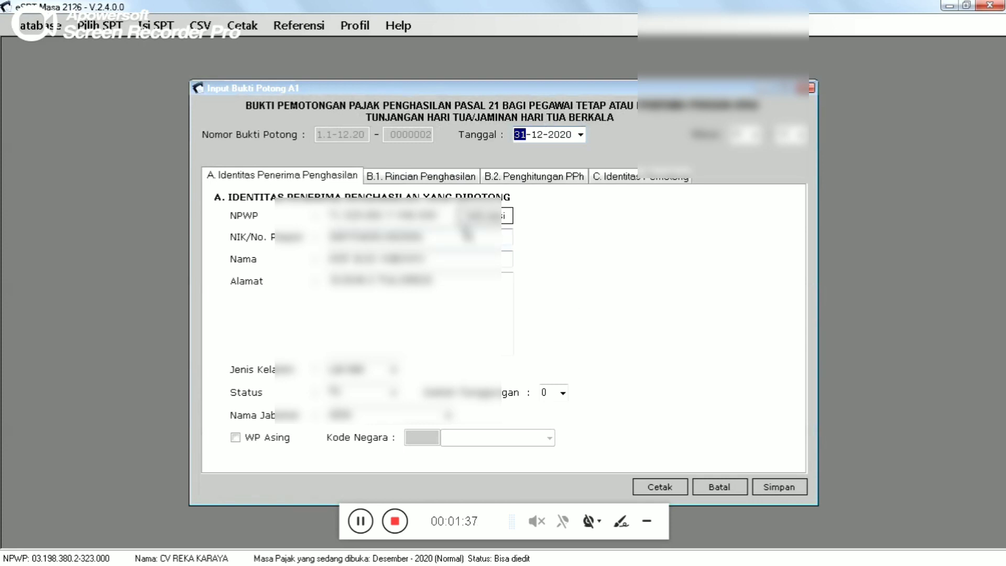
click(427, 179)
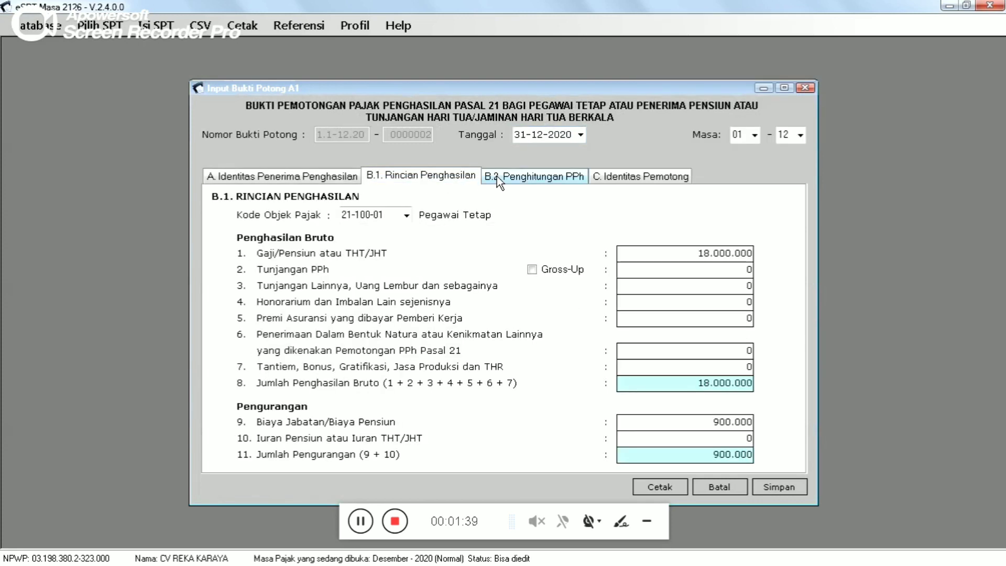
click(499, 176)
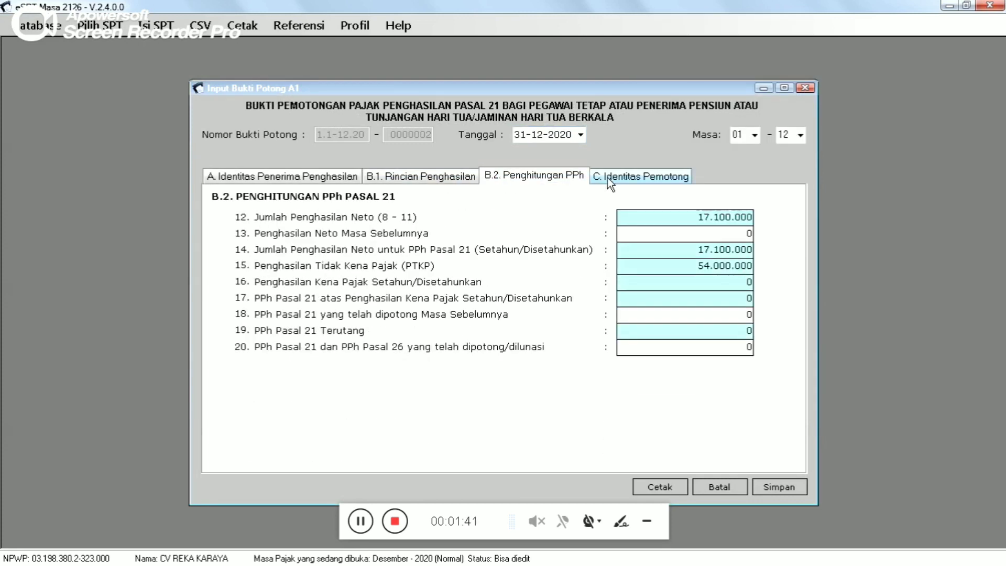
click(325, 178)
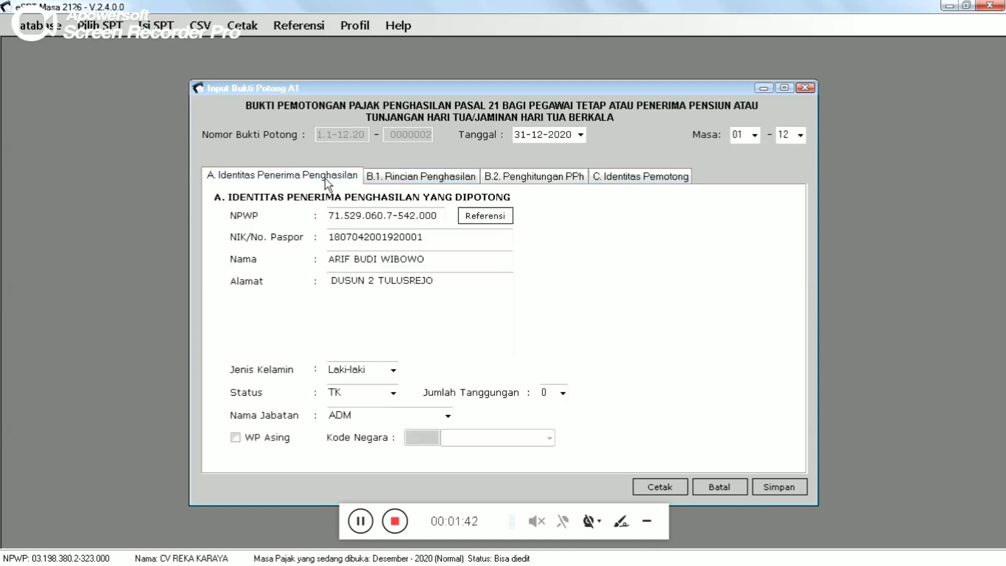
click(415, 180)
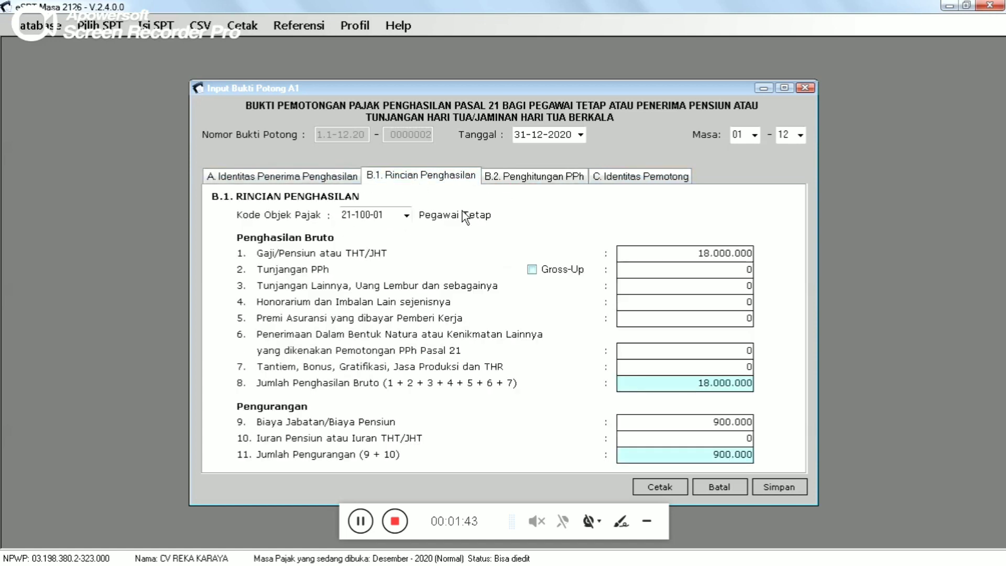
click(775, 484)
click(555, 335)
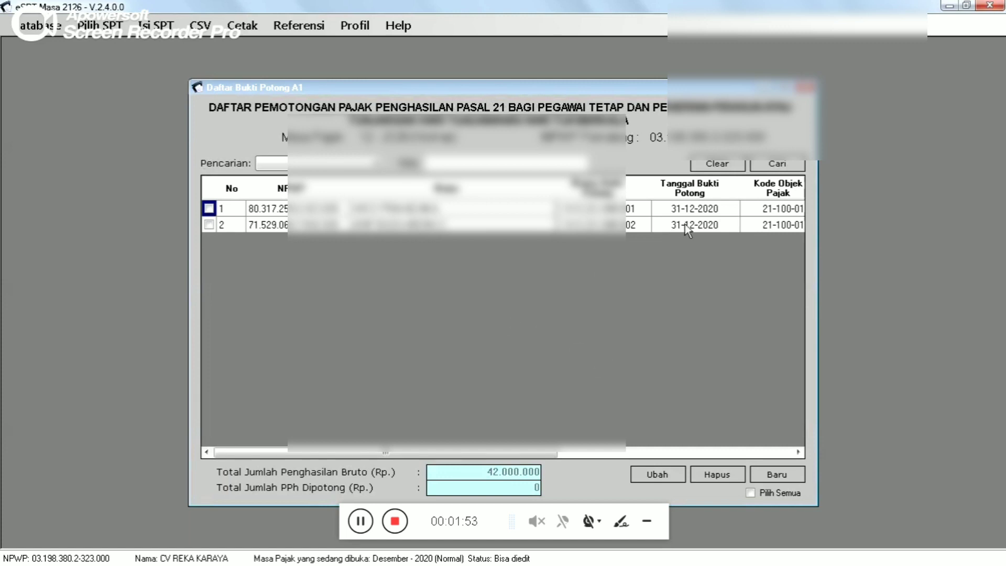
- Close the A1 list and show the Daftar Pemotongan Pajak (1721-I) submenu under Isi SPT
click(805, 87)
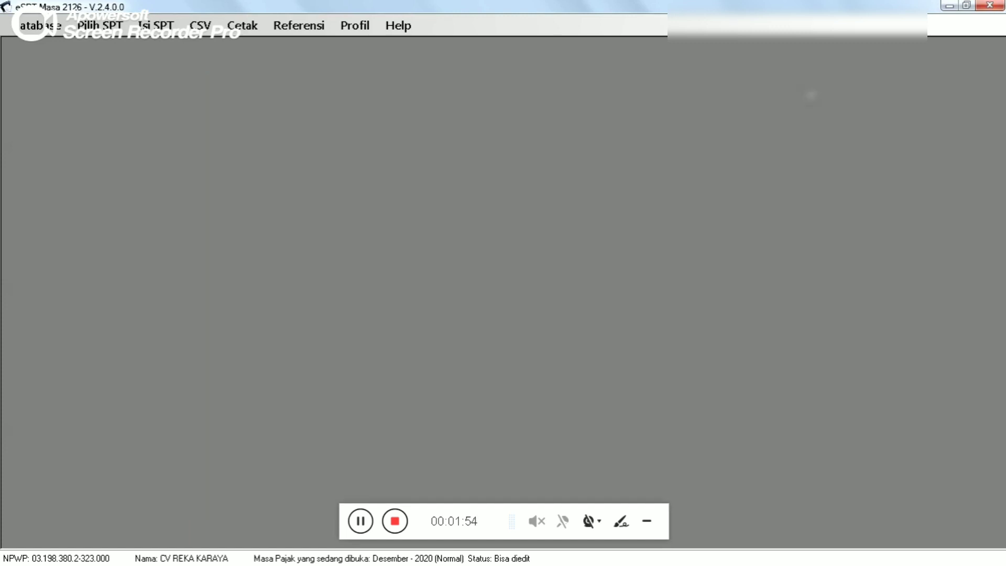
click(155, 27)
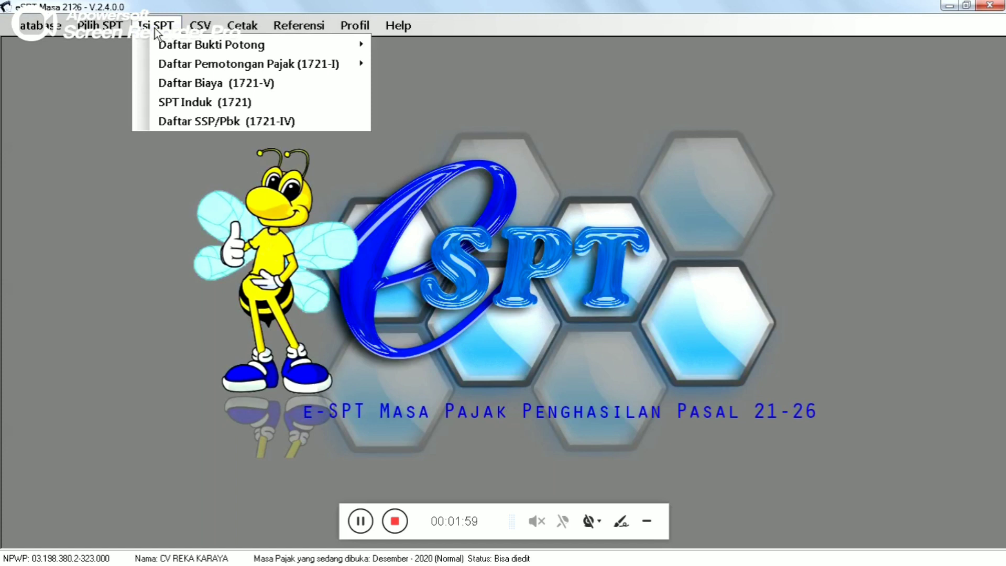
mouse_move(178, 64)
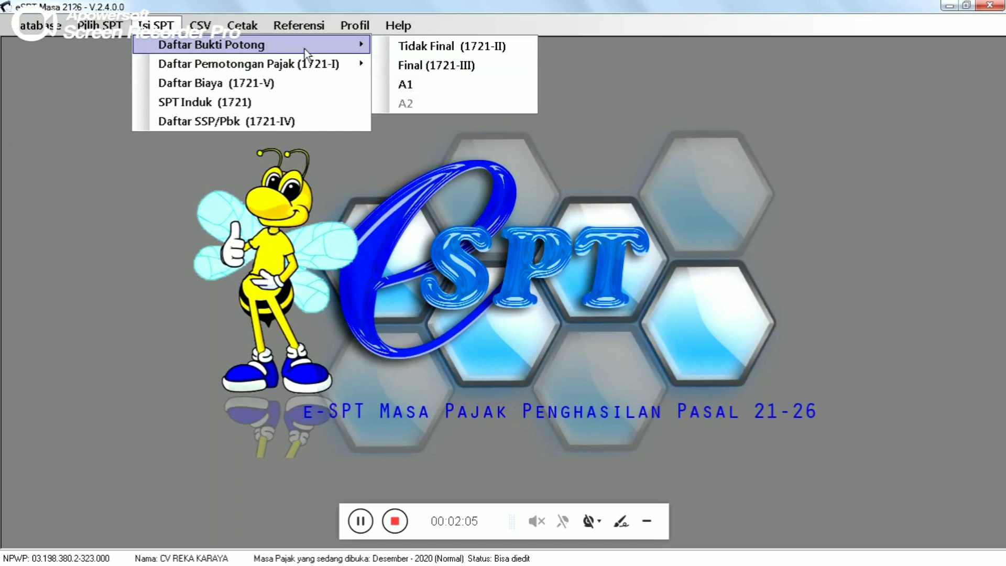
mouse_move(267, 69)
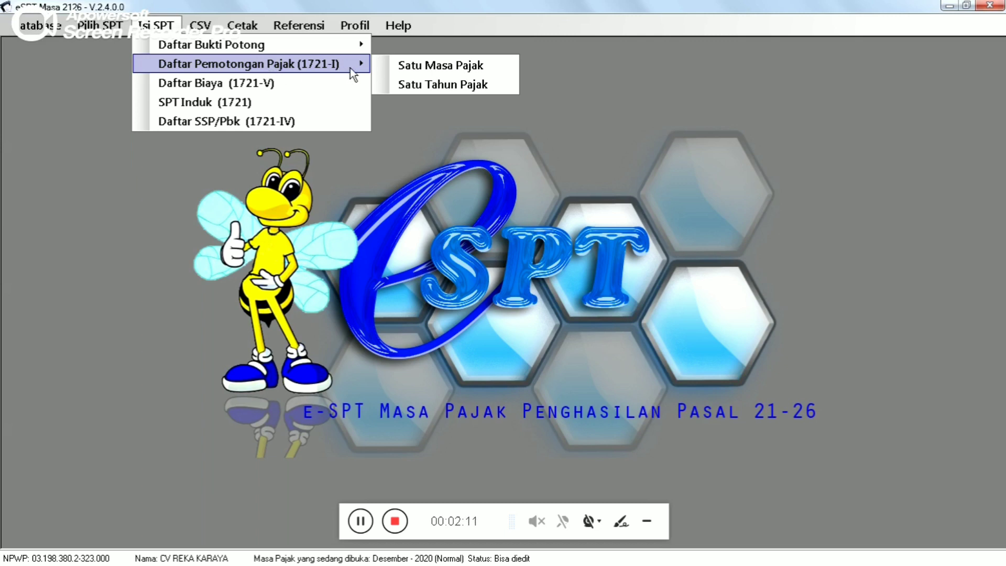
- In the monthly 1721-I list, enter 2 employees and 3.500.000 gross income
click(439, 67)
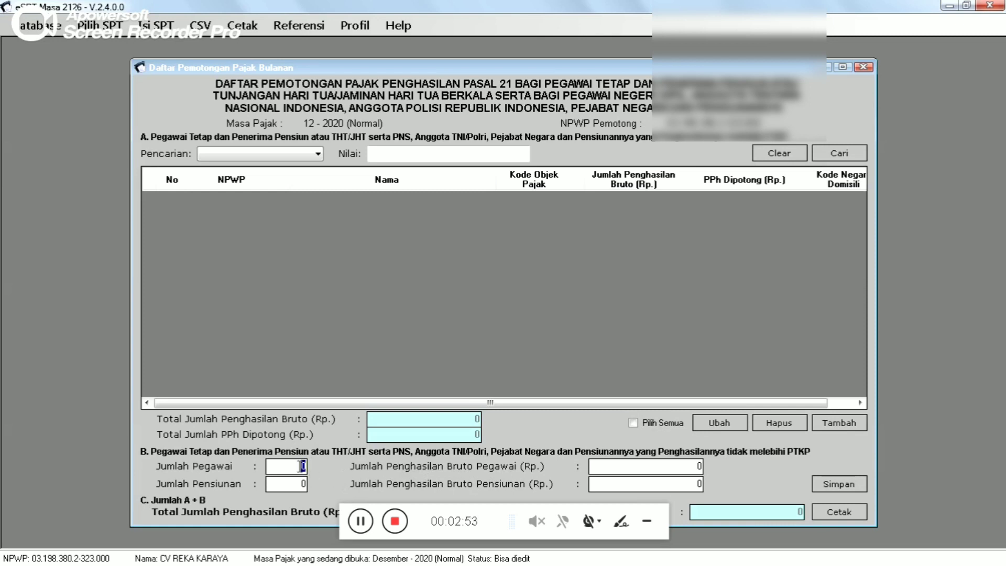
text(2)
key(Tab)
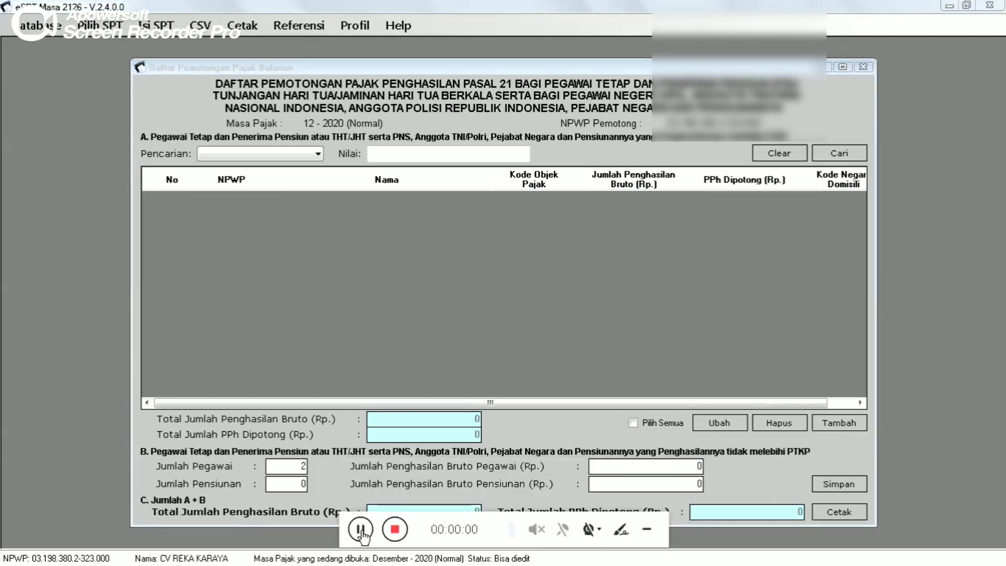
click(648, 468)
key(Delete)
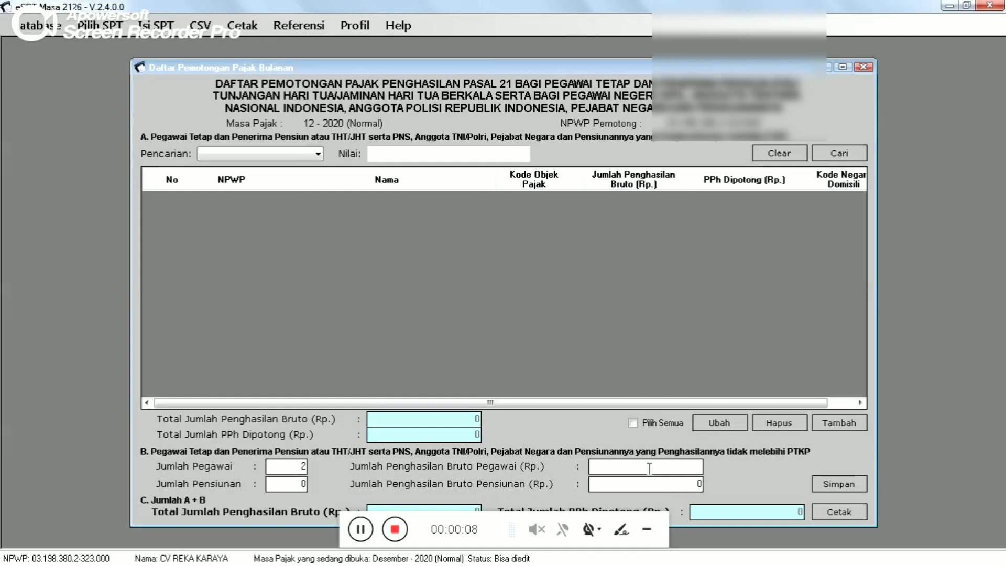
text(3500000)
key(Tab)
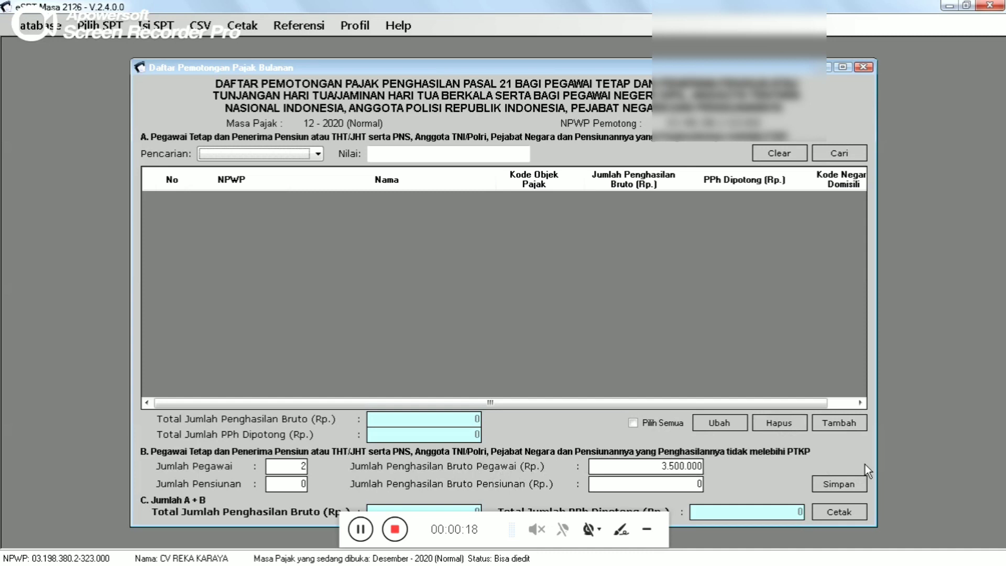
- Save Part B, dismiss the confirmation, and close the list
click(845, 485)
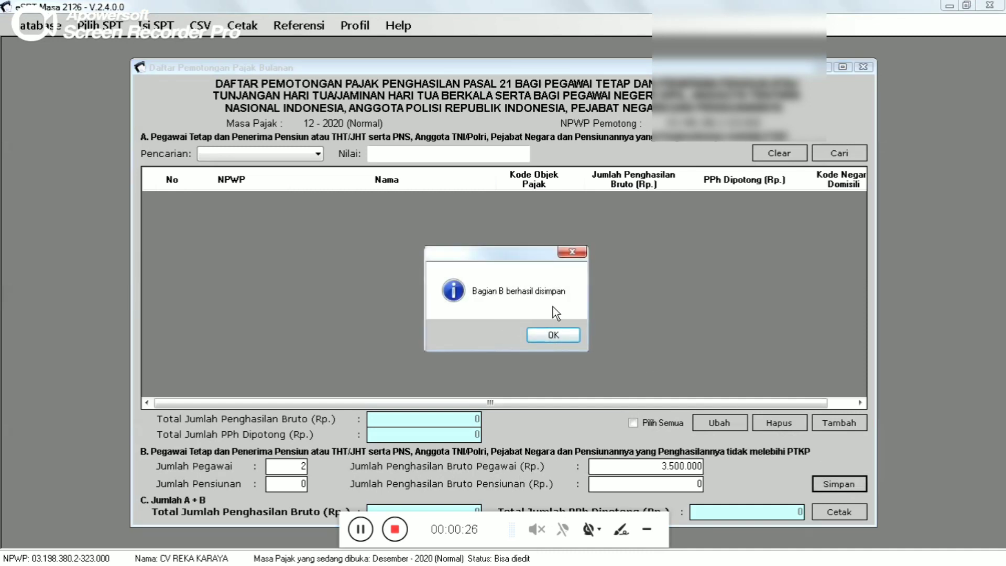
click(553, 333)
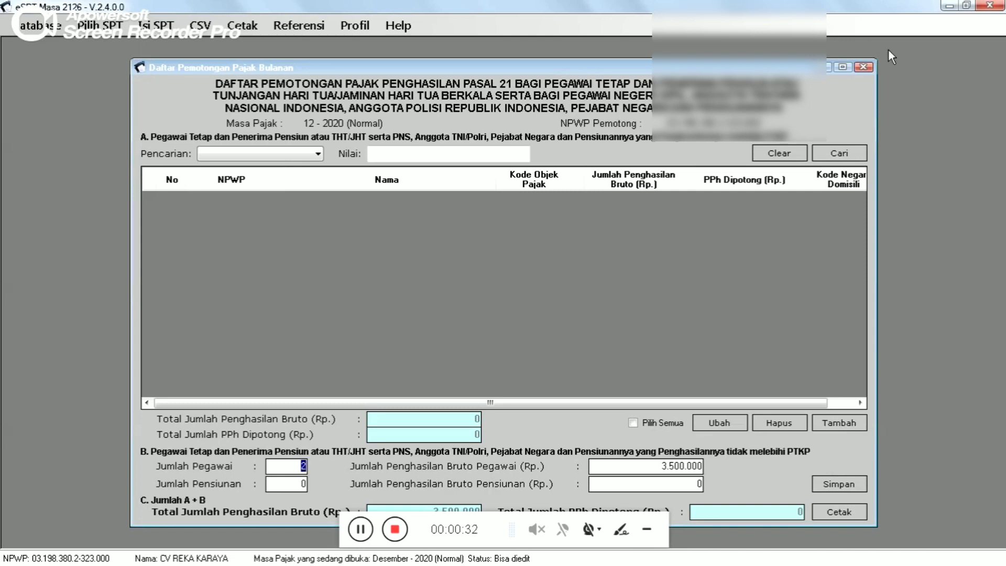
click(864, 67)
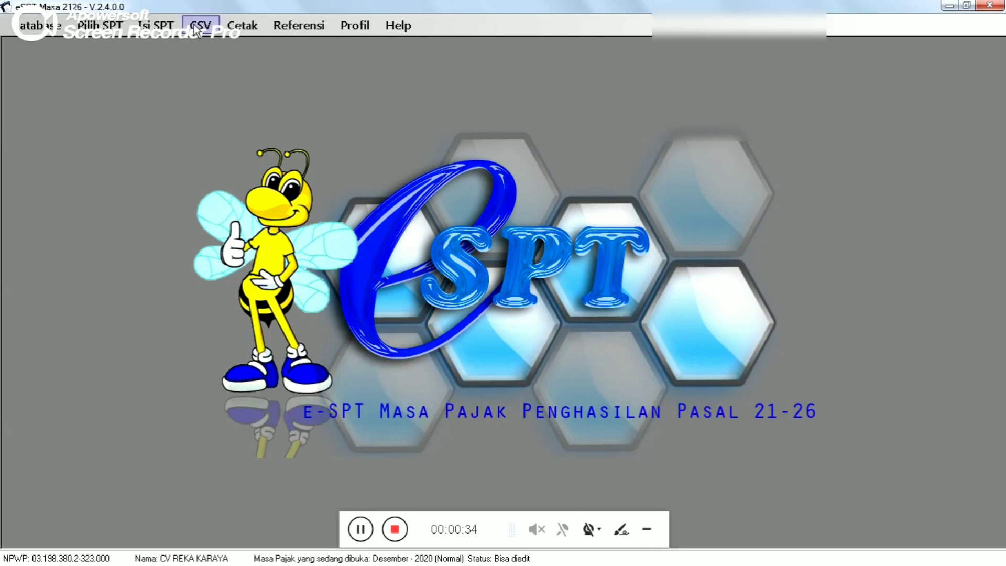
- Show the 1721-I submenu again with Satu Tahun Pajak in reach
click(166, 27)
mouse_move(300, 64)
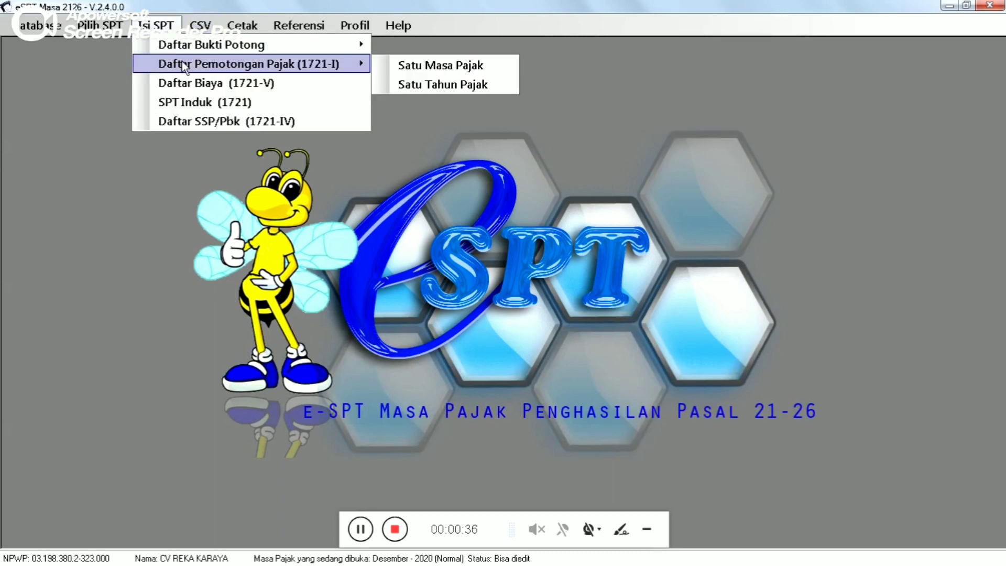
- In the Satu Tahun Pajak 1721-I list, save Part B with 2 employees and 42.000.000 gross, then close it
click(444, 87)
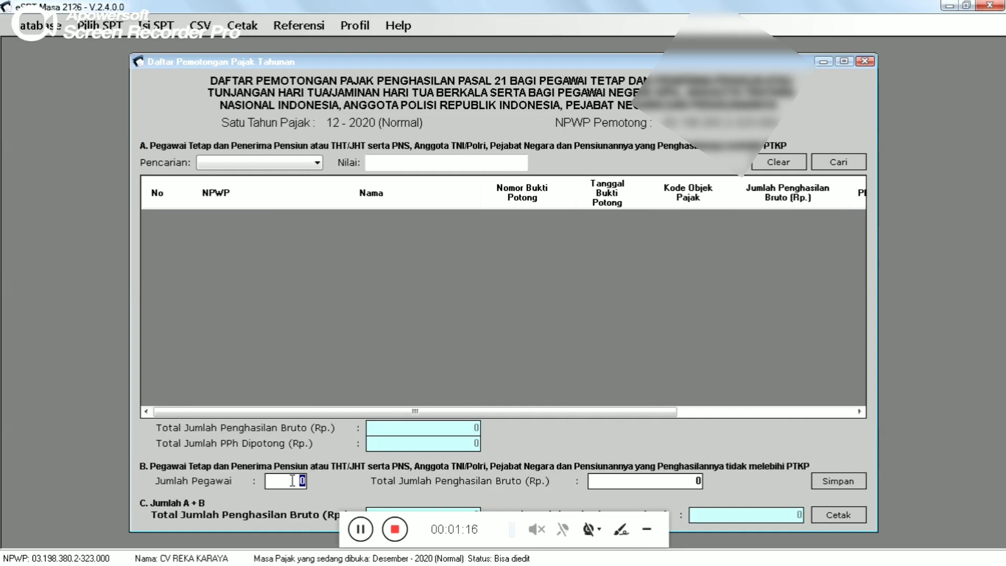
text(2)
click(663, 479)
text(4)
text(2.000.)
text(00000)
key(Tab)
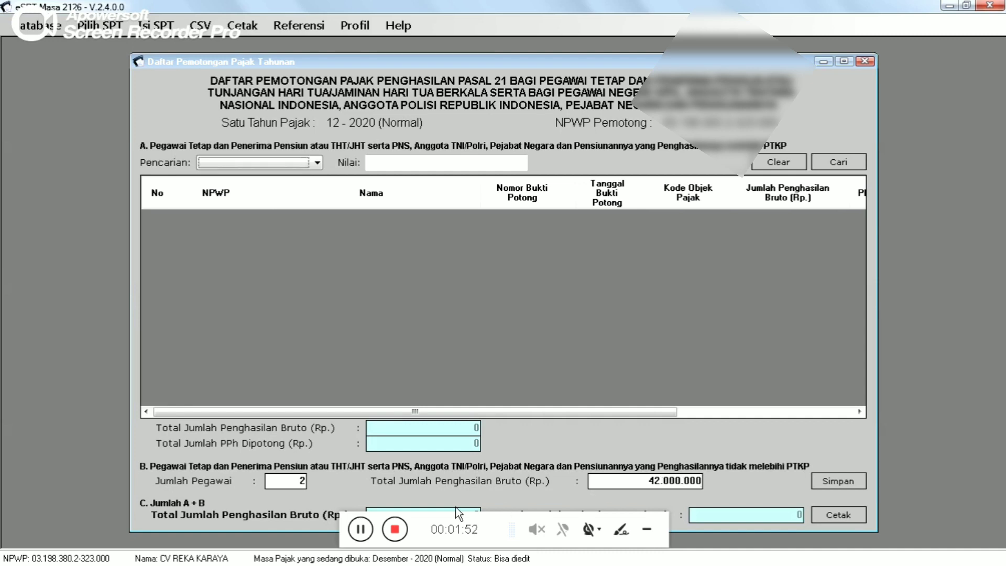
click(361, 529)
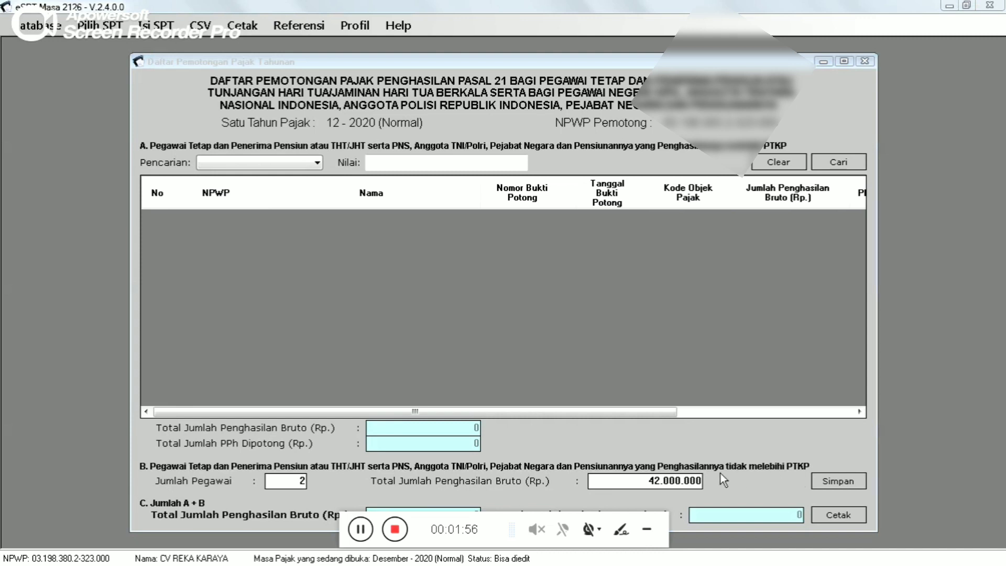
click(834, 482)
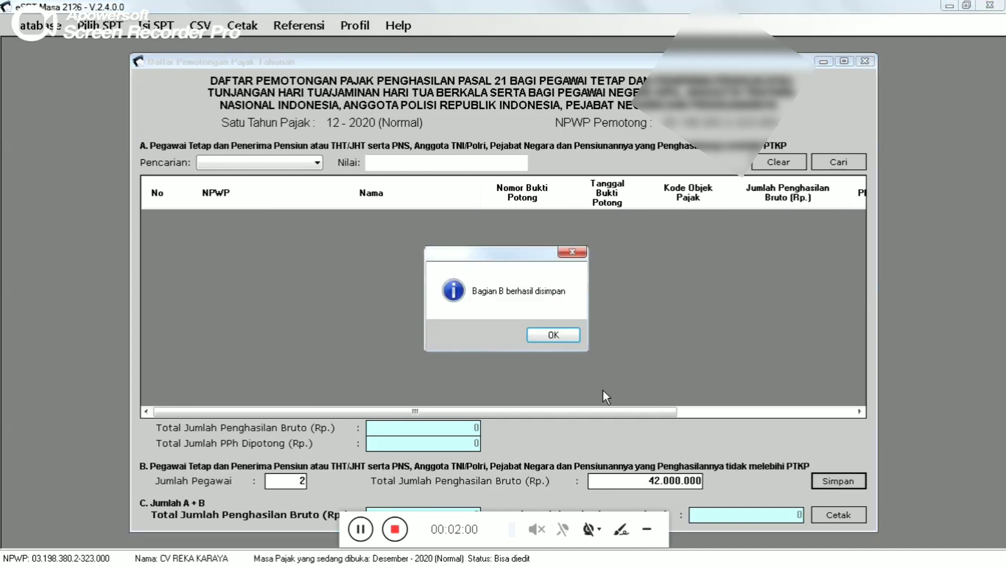
click(555, 336)
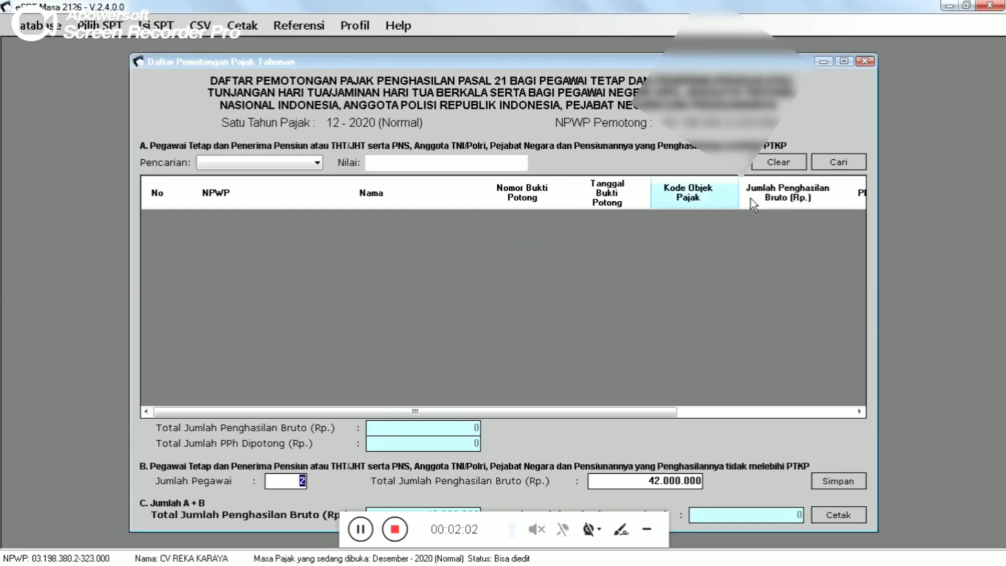
click(865, 62)
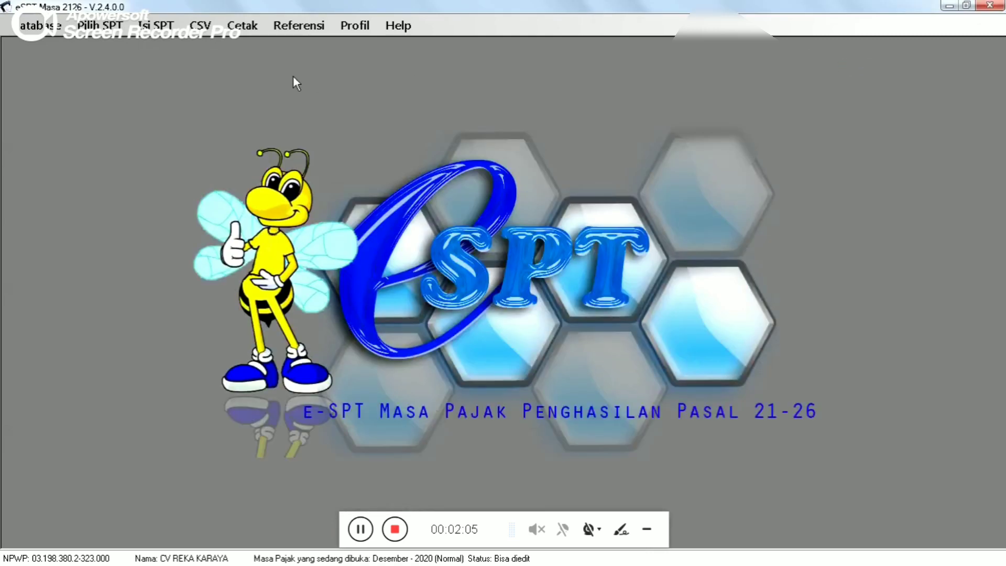
click(167, 31)
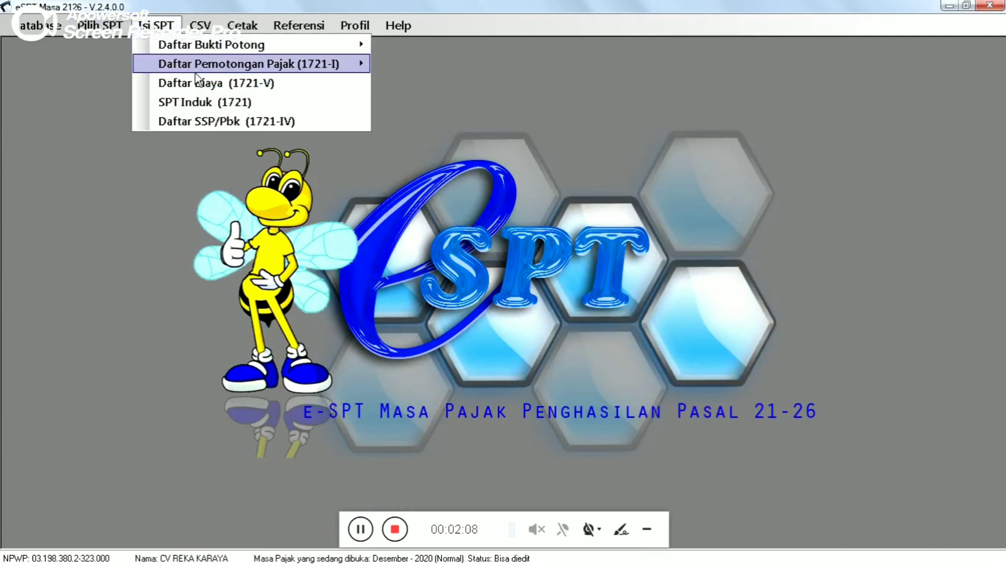
mouse_move(212, 68)
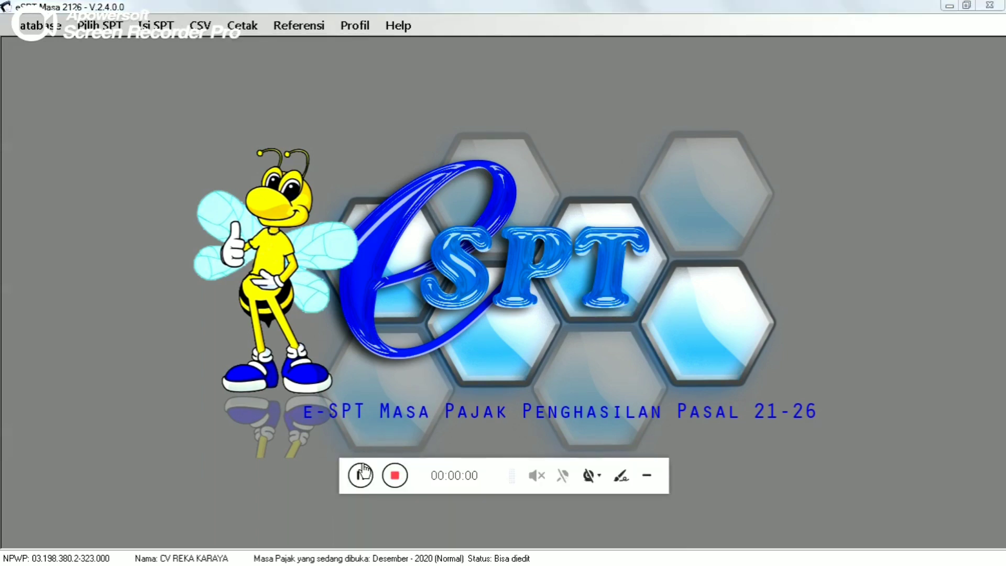
click(361, 474)
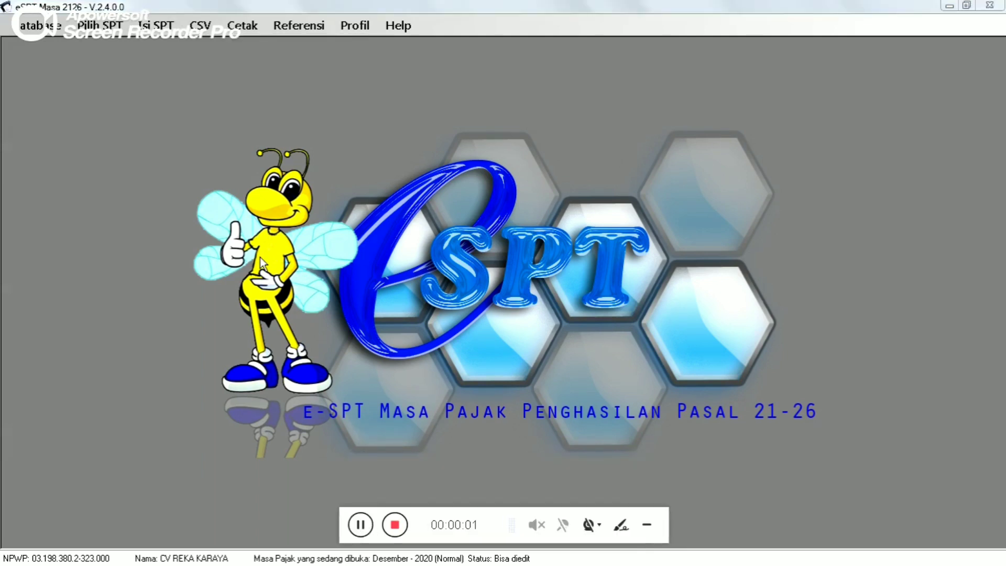
click(158, 30)
click(159, 29)
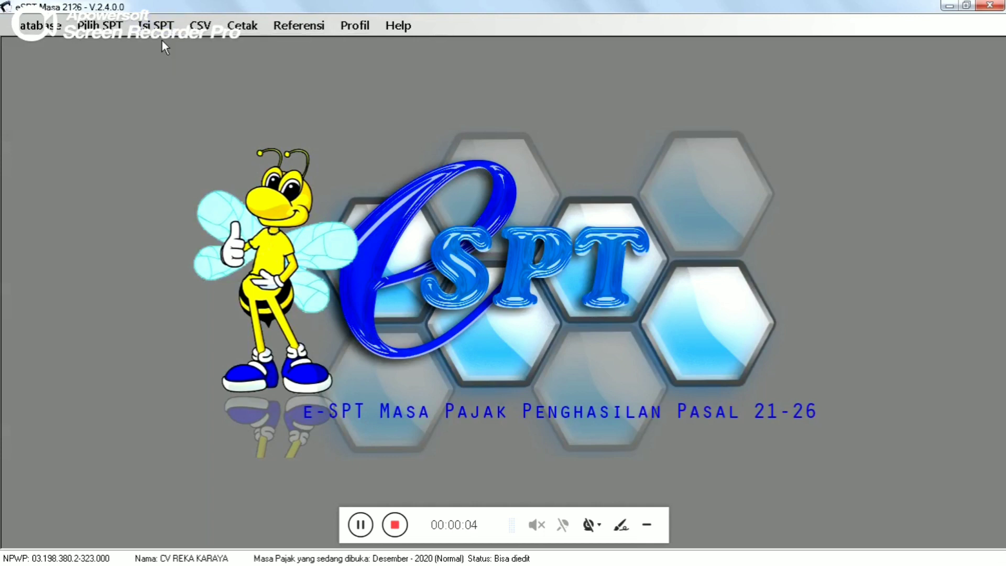
click(155, 30)
click(178, 77)
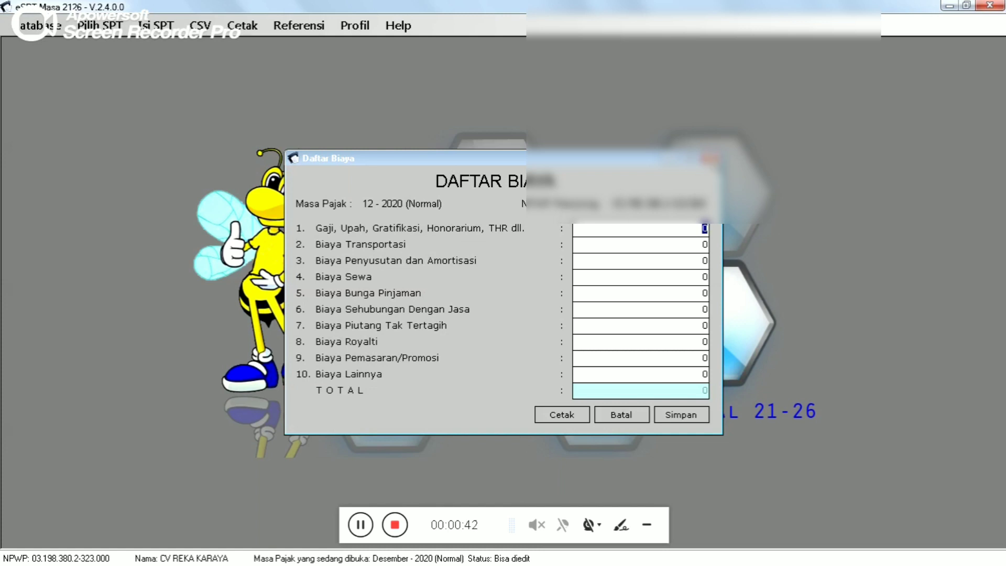
click(710, 158)
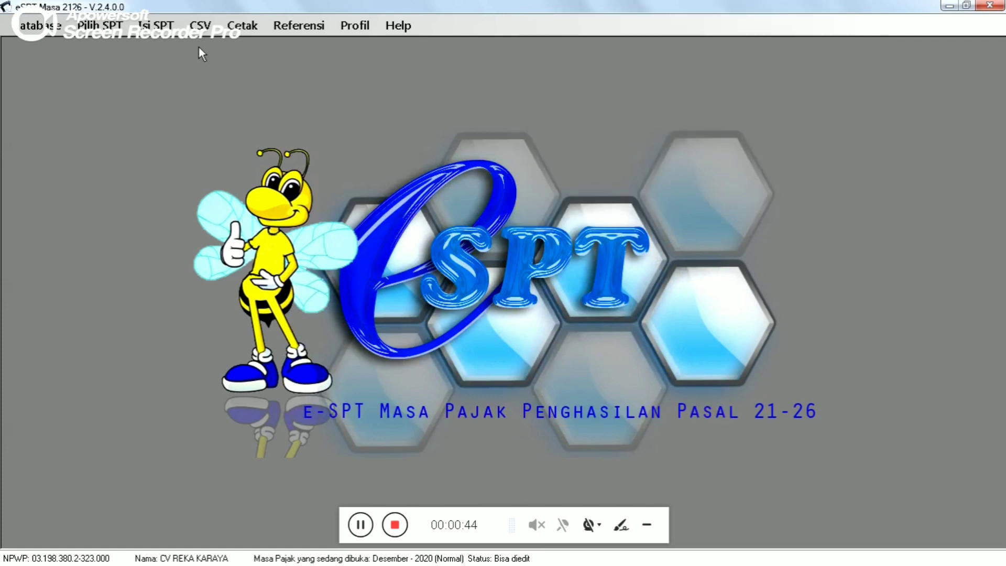
- Open the SPT Induk (1721) return for December 2020 from the Isi SPT menu
click(139, 27)
mouse_move(169, 71)
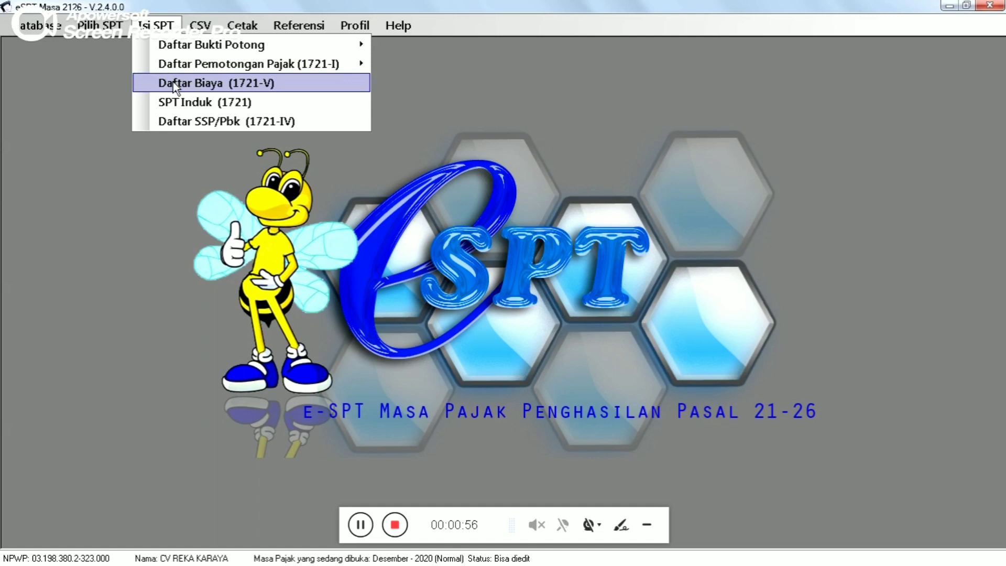
click(199, 103)
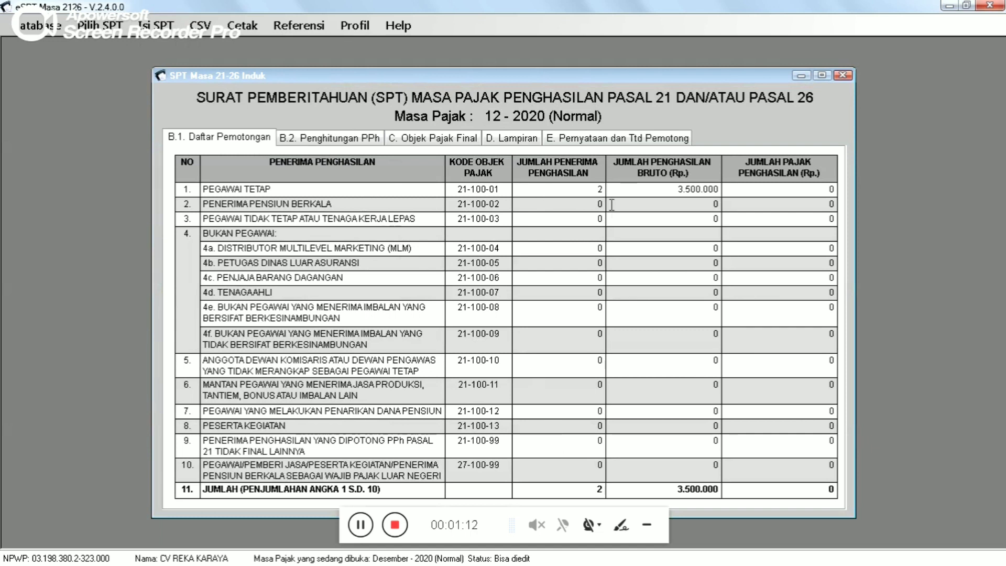
- Check B.1's permanent-employee count and 3.500.000 gross, then view the B.2, C and D. Lampiran sections
click(601, 190)
click(669, 190)
click(328, 137)
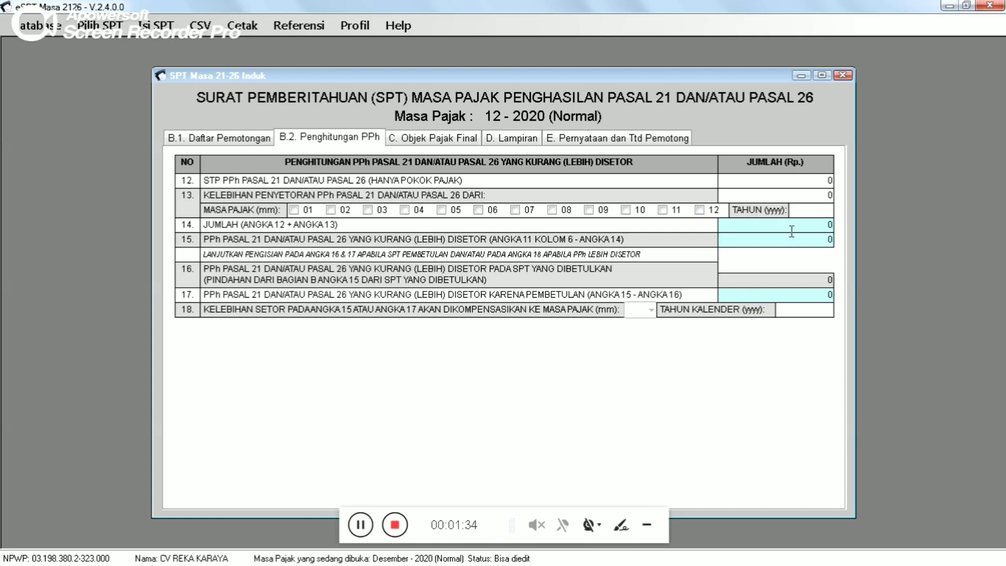
click(429, 138)
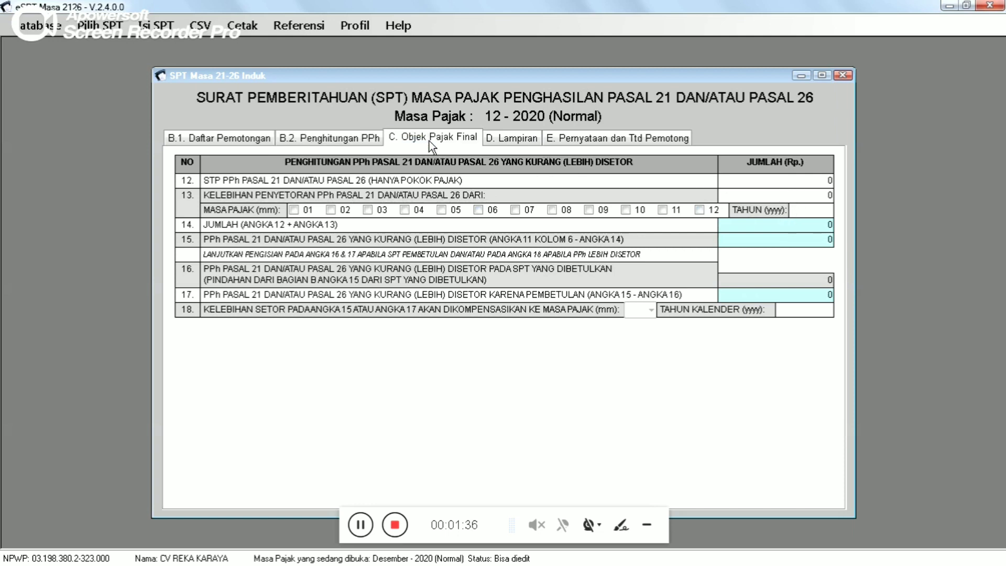
click(511, 140)
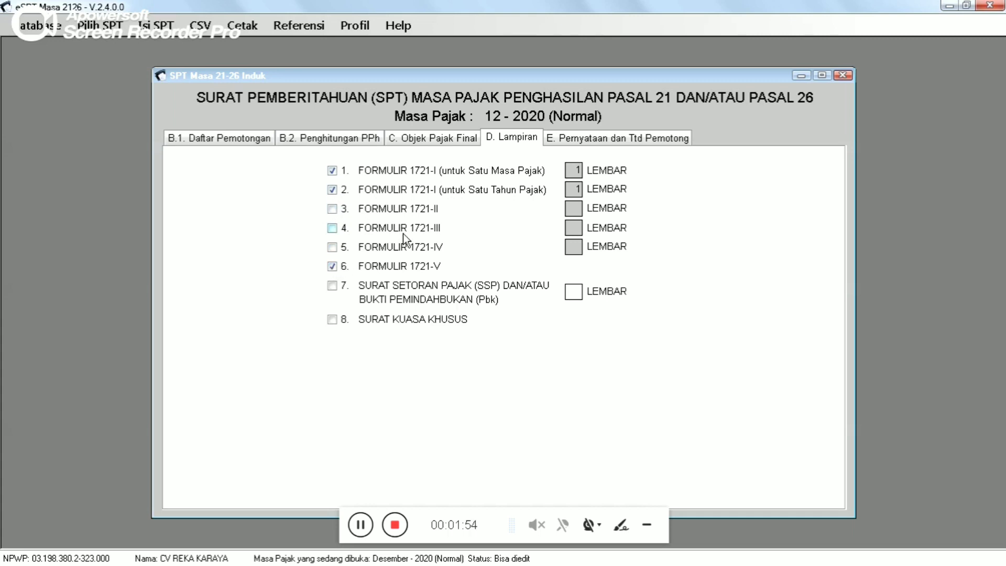
- Switch to the E. Pernyataan dan Ttd Pemotong section of the SPT Induk
click(619, 138)
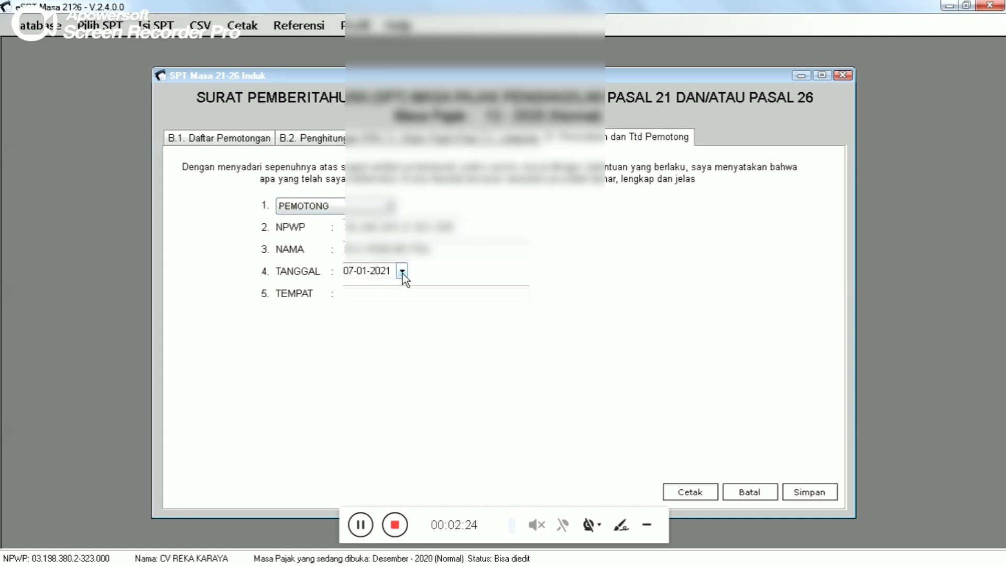
- Enter BANDARLAMPUNG as TEMPAT, save the SPT Induk, confirm, and close the return
click(380, 295)
text(BANDARLAMPUNG)
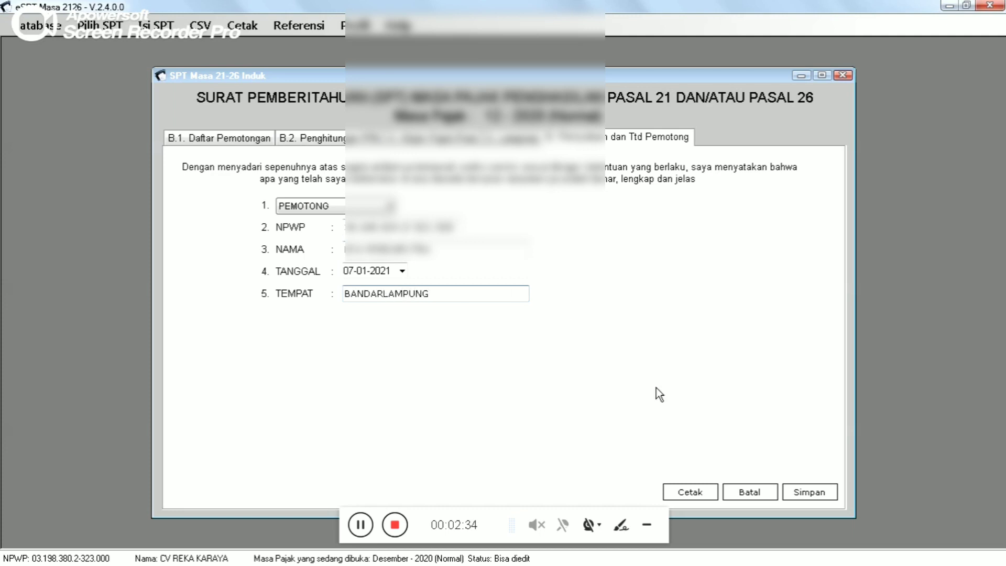
click(816, 491)
click(556, 336)
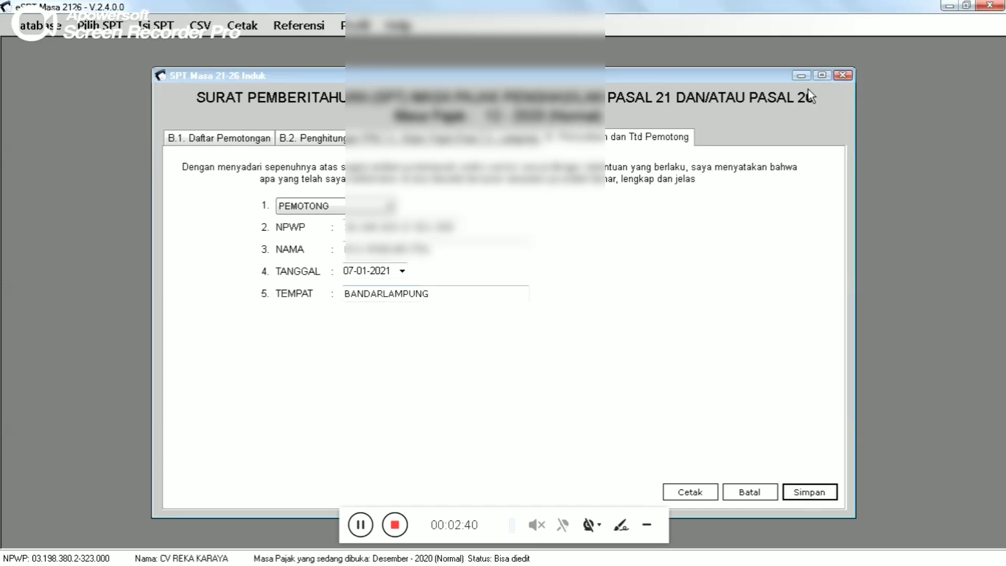
click(842, 75)
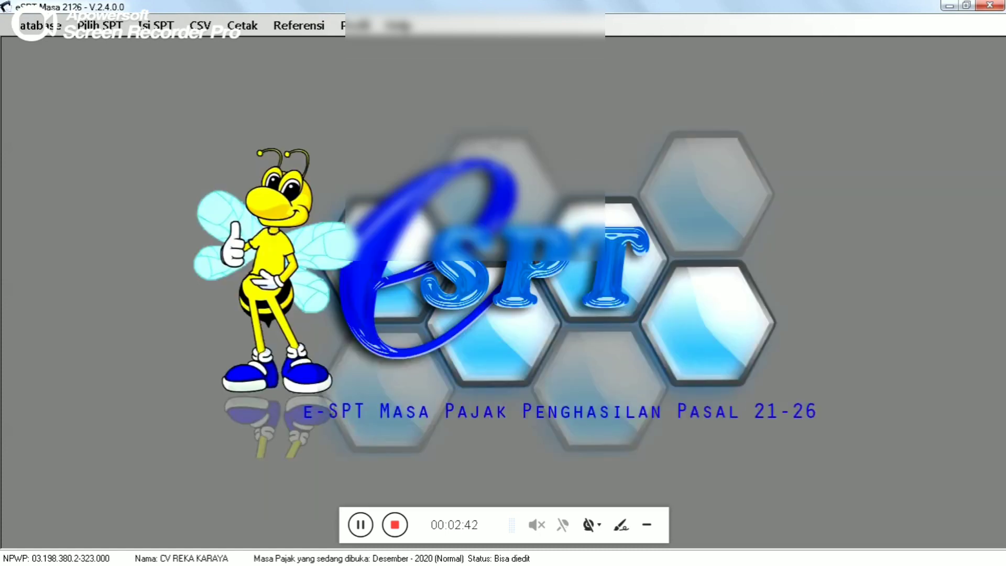
- Close the SPT Induk window and bring up the CSV menu for export and reporting
click(156, 25)
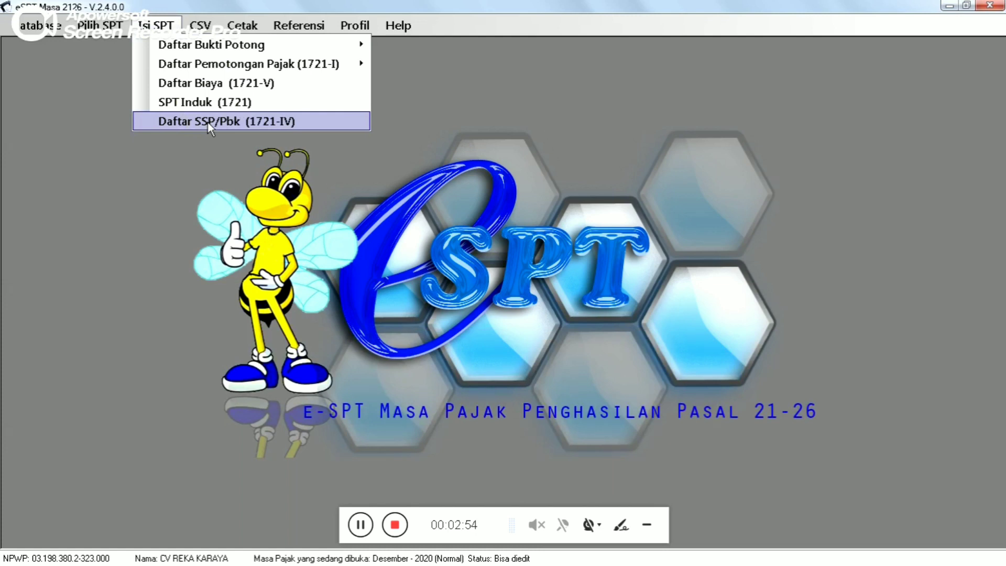
click(214, 193)
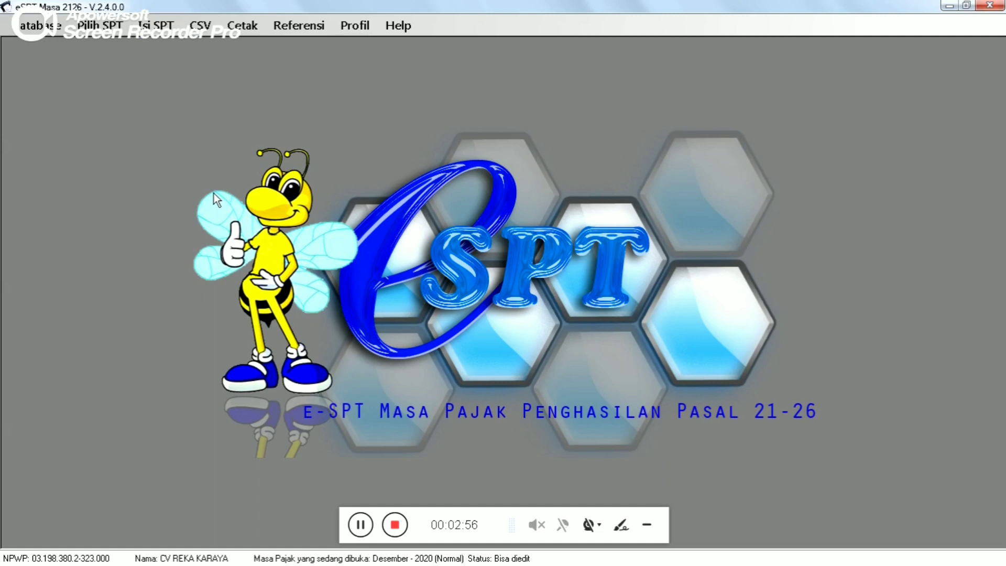
click(200, 25)
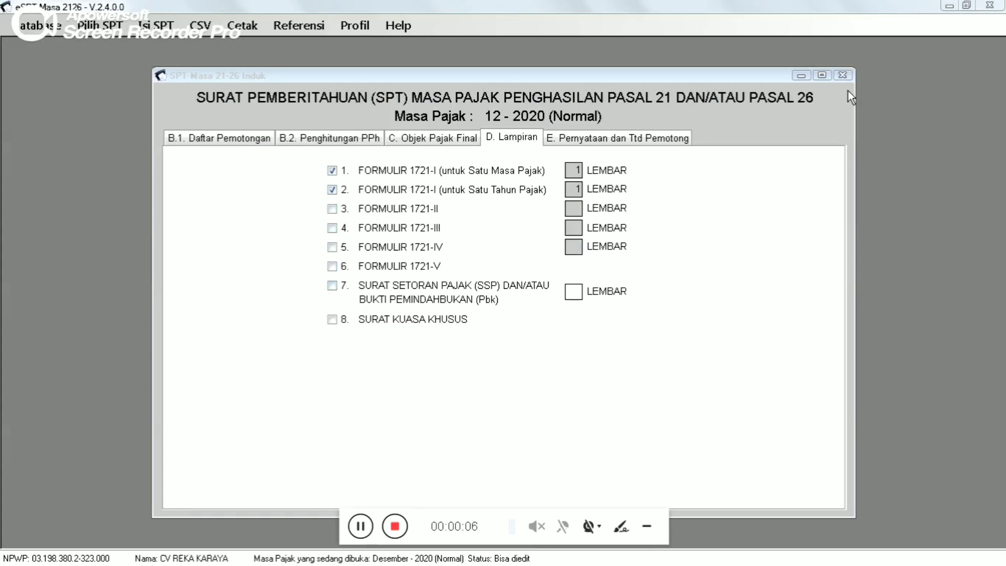
click(842, 75)
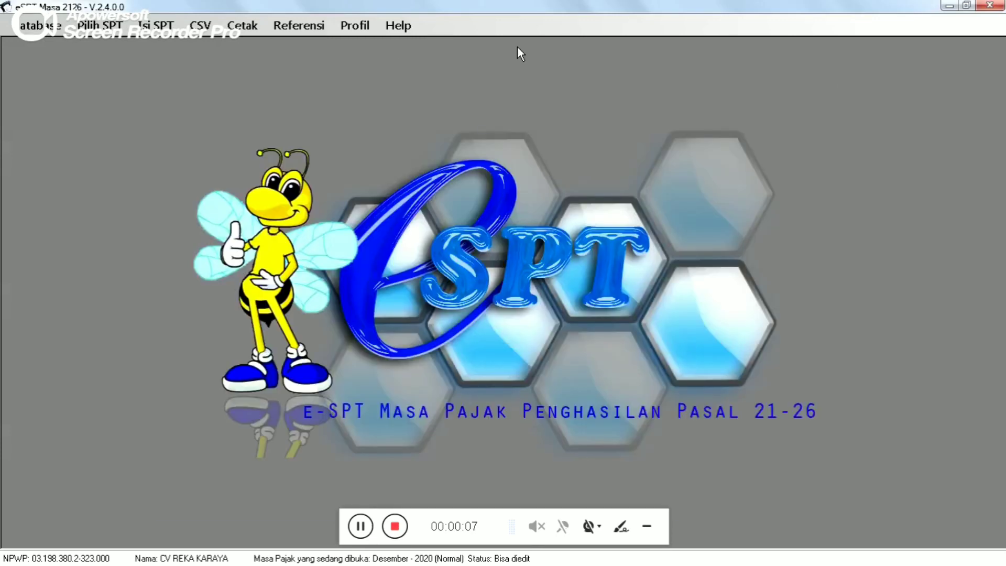
click(205, 25)
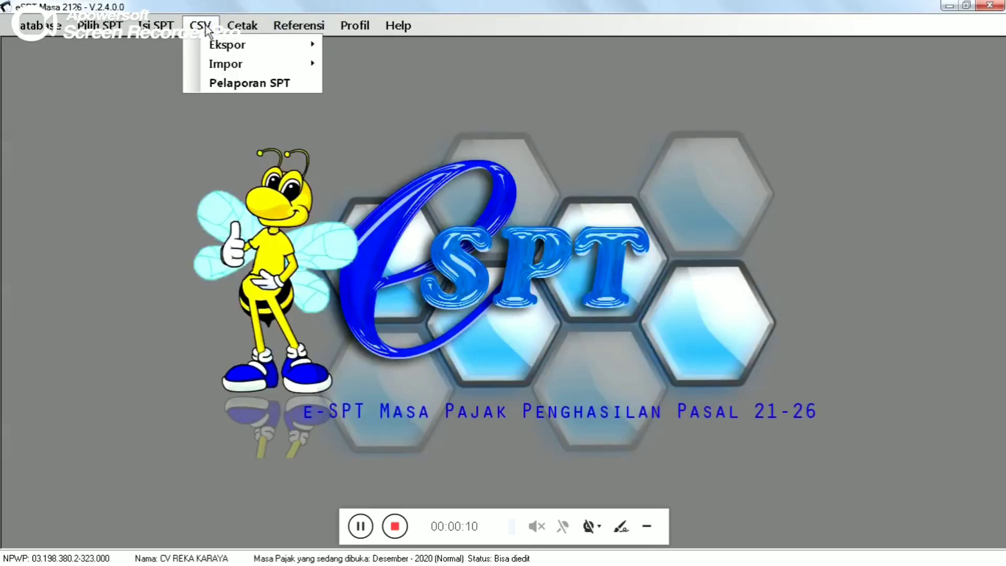
- Under CSV > Pelaporan SPT, select the Desember 2020 period and choose Buat File CSV
click(243, 87)
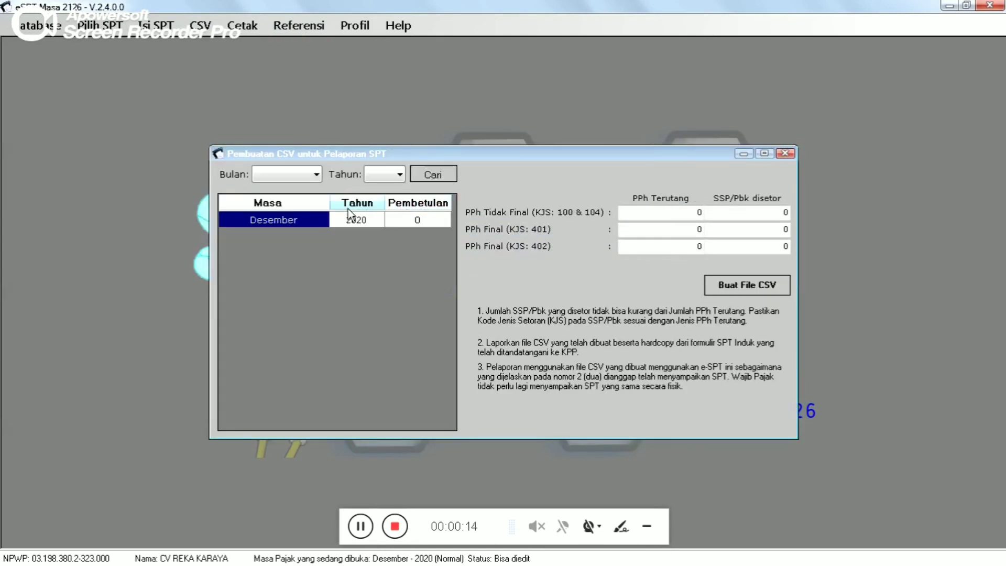
click(333, 220)
click(313, 224)
click(746, 291)
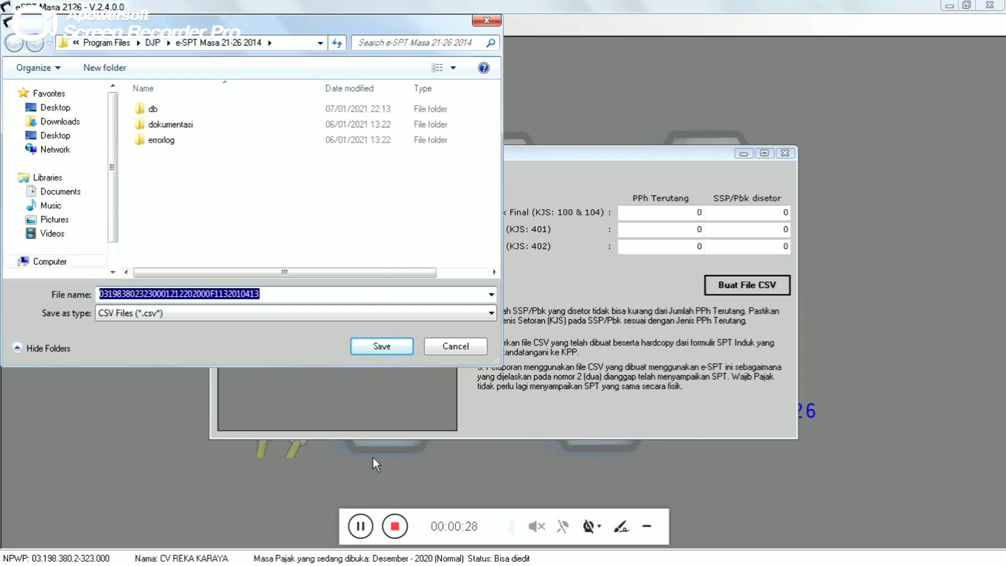
- Save the December 2020 CSV in 1. PAJAK > 14. CV RAKA KARAYA > PPh 21 and close the CSV window
click(360, 525)
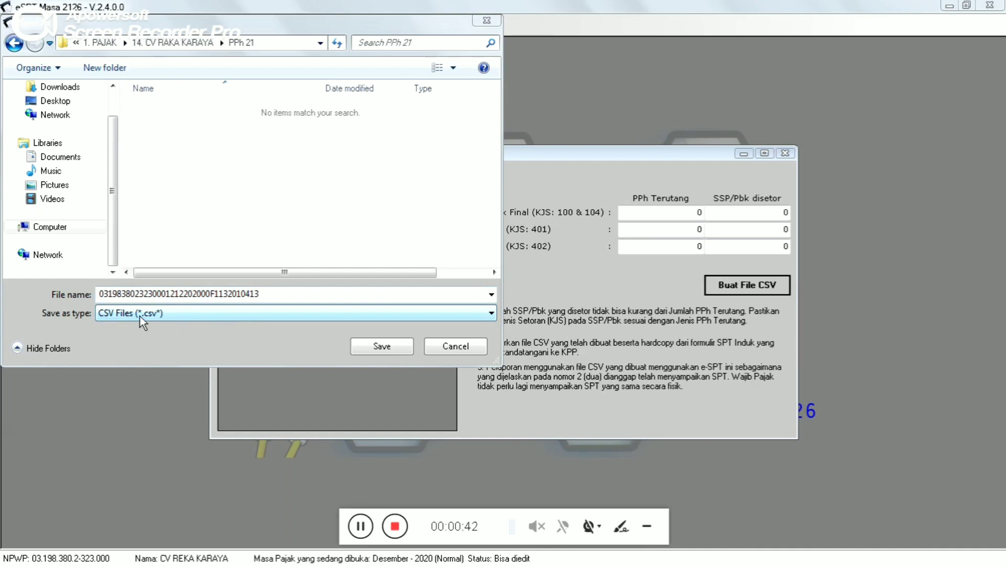
click(379, 344)
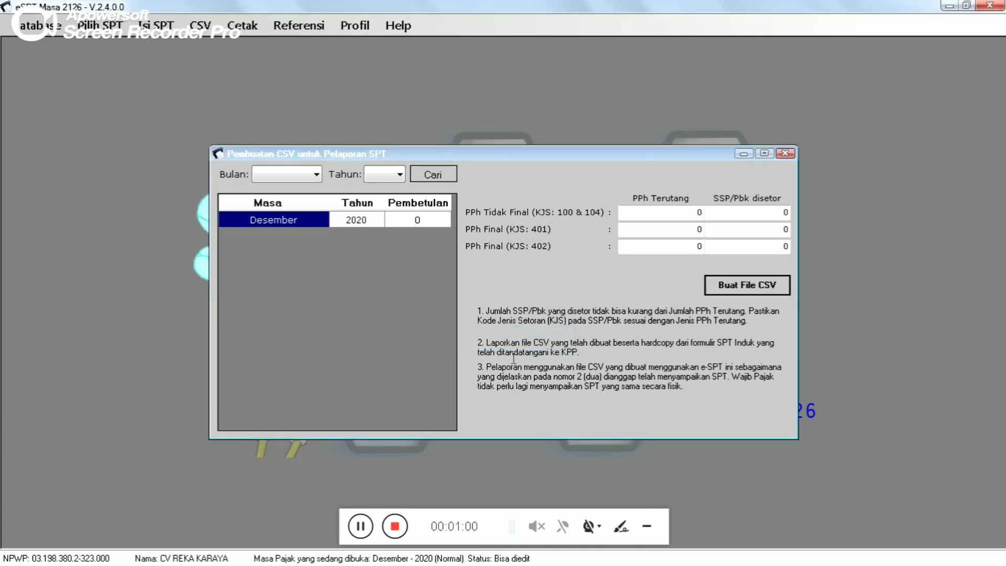
click(363, 528)
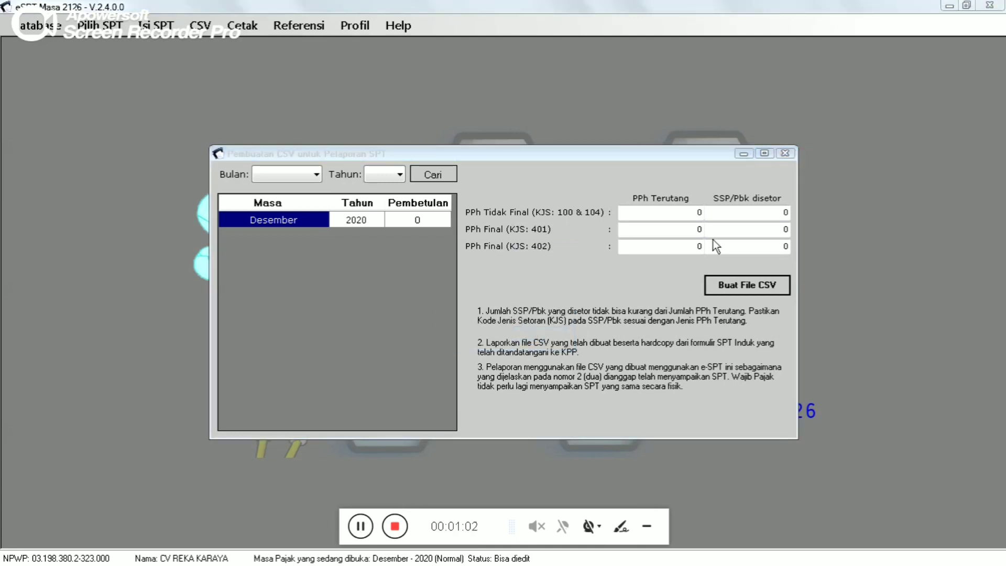
click(783, 154)
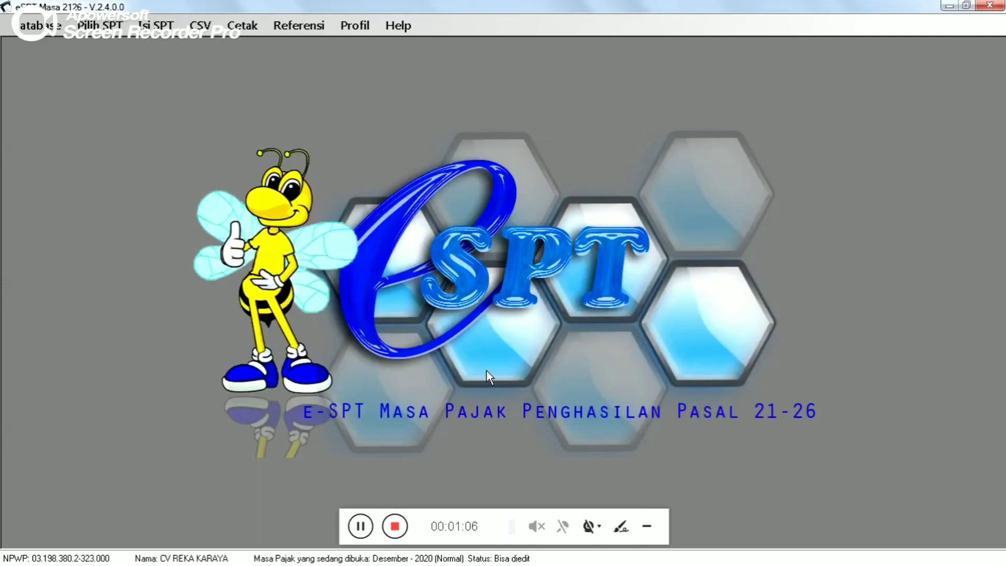
click(360, 526)
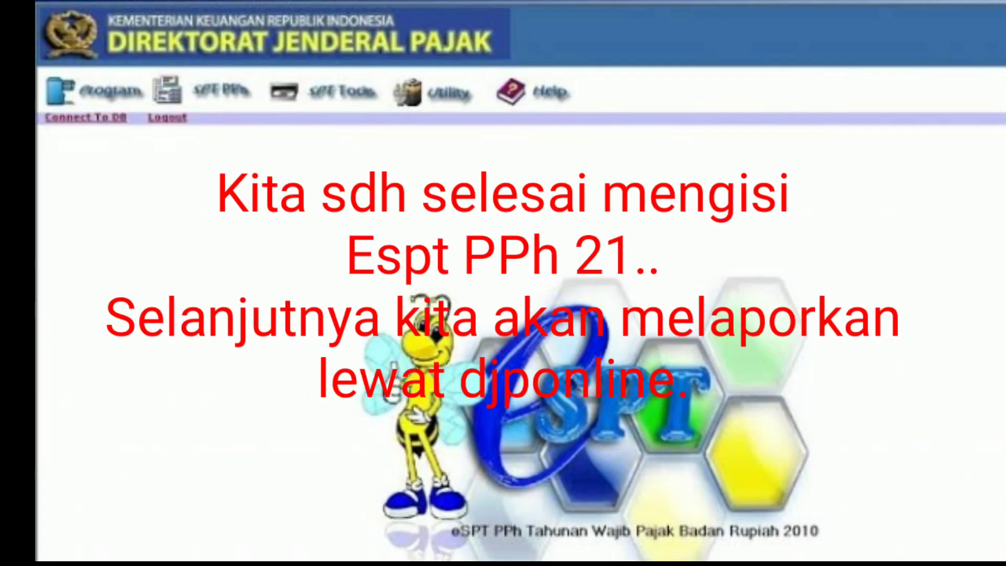